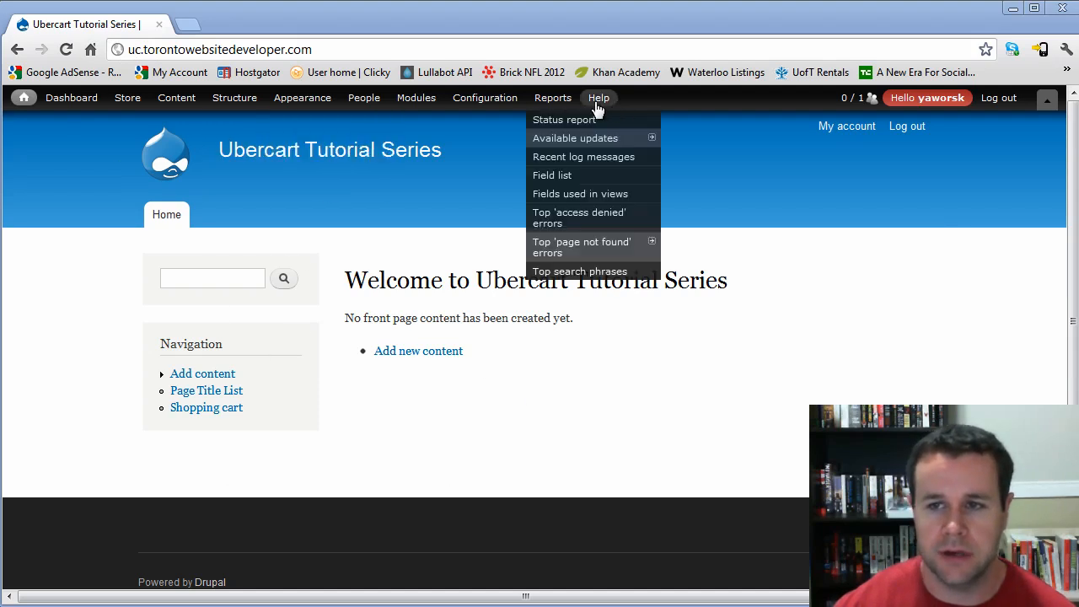
Create a new store order with the option that no customer account is required.
{"action": "mouse_move", "coordinate": [146, 110]}
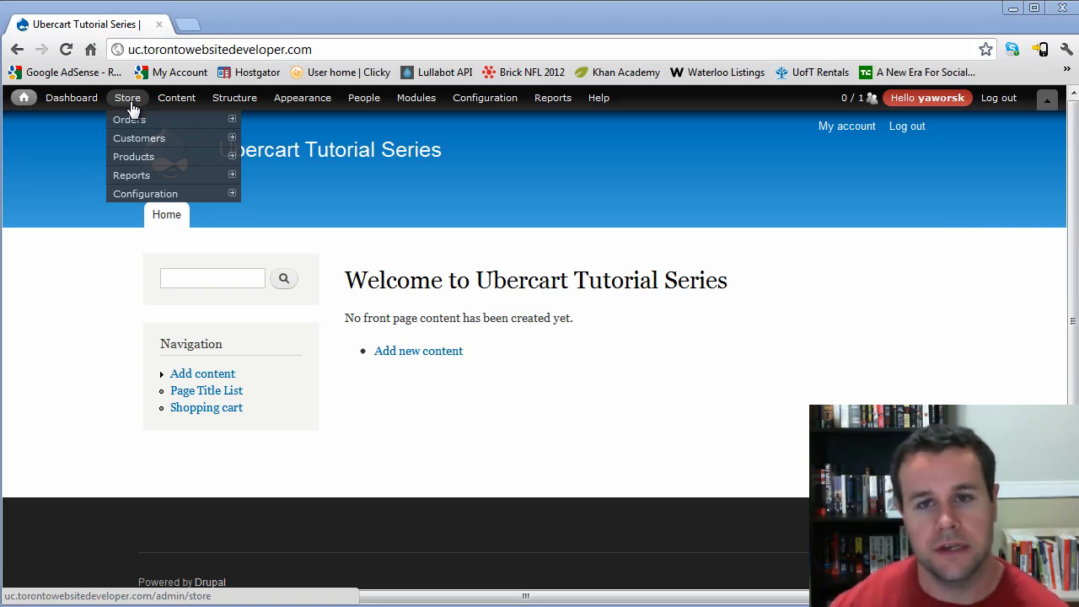
{"action": "mouse_move", "coordinate": [148, 176]}
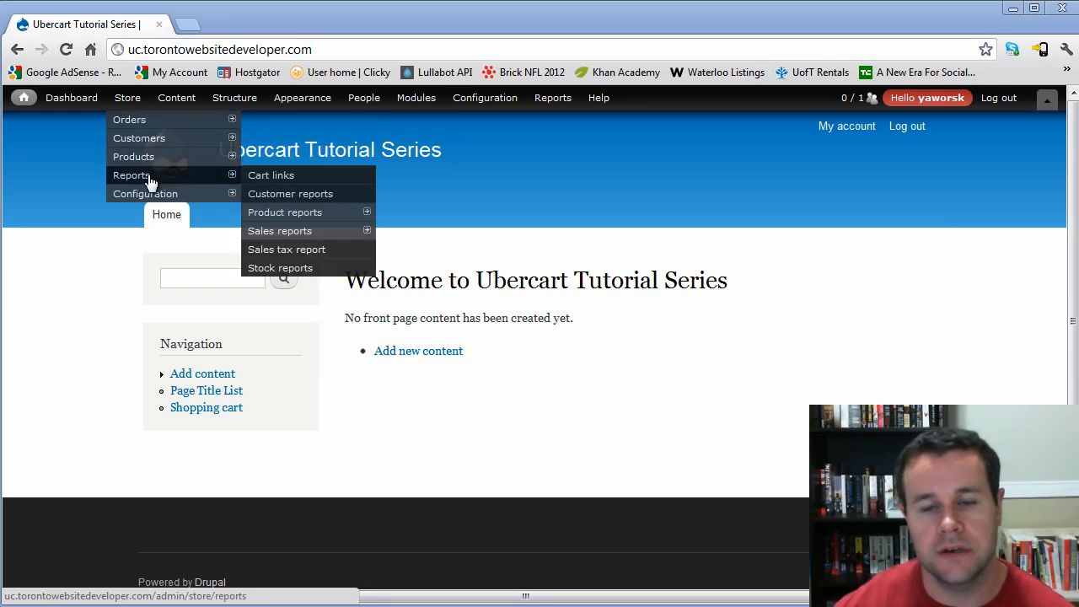
{"action": "mouse_move", "coordinate": [149, 196]}
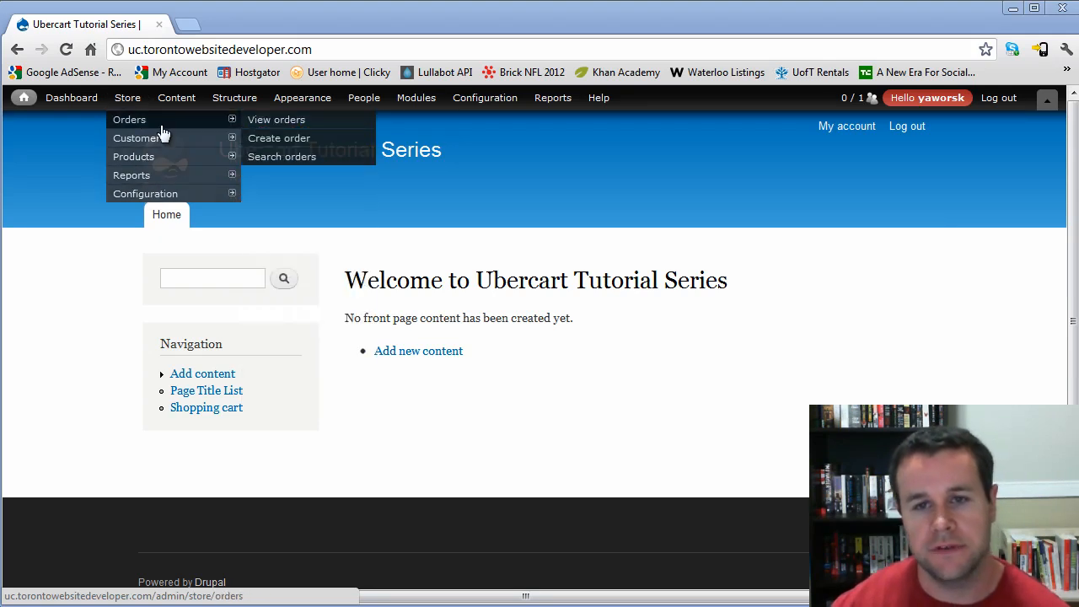
{"action": "mouse_move", "coordinate": [164, 145]}
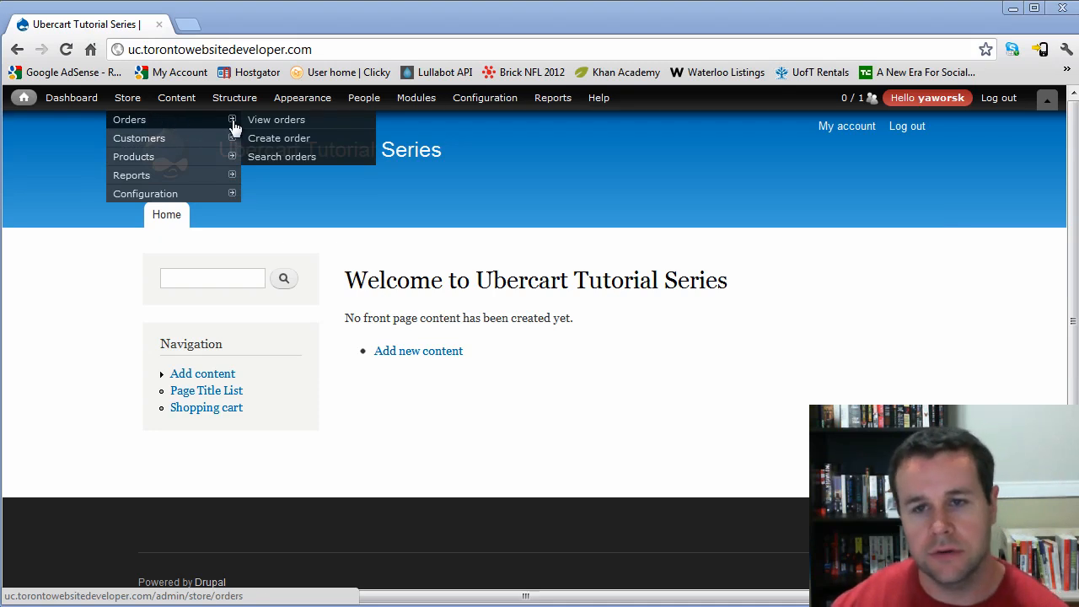
{"action": "left_click", "coordinate": [298, 146]}
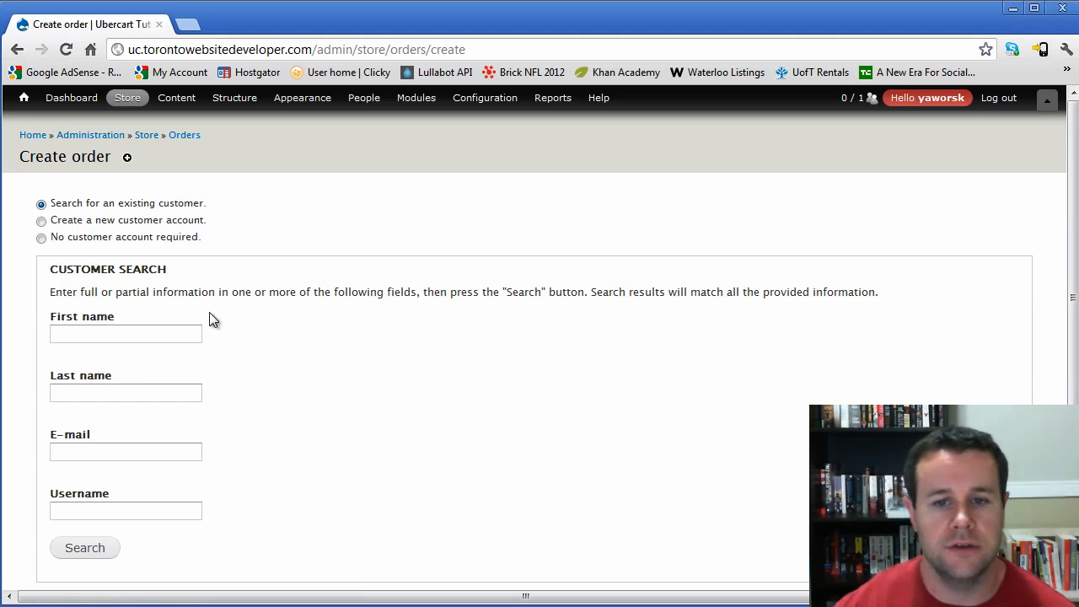
{"action": "scroll", "coordinate": [209, 312], "scroll_direction": "down", "scroll_amount": 1}
{"action": "scroll", "coordinate": [168, 251], "scroll_direction": "down", "scroll_amount": 1}
{"action": "scroll", "coordinate": [174, 255], "scroll_direction": "up", "scroll_amount": 2}
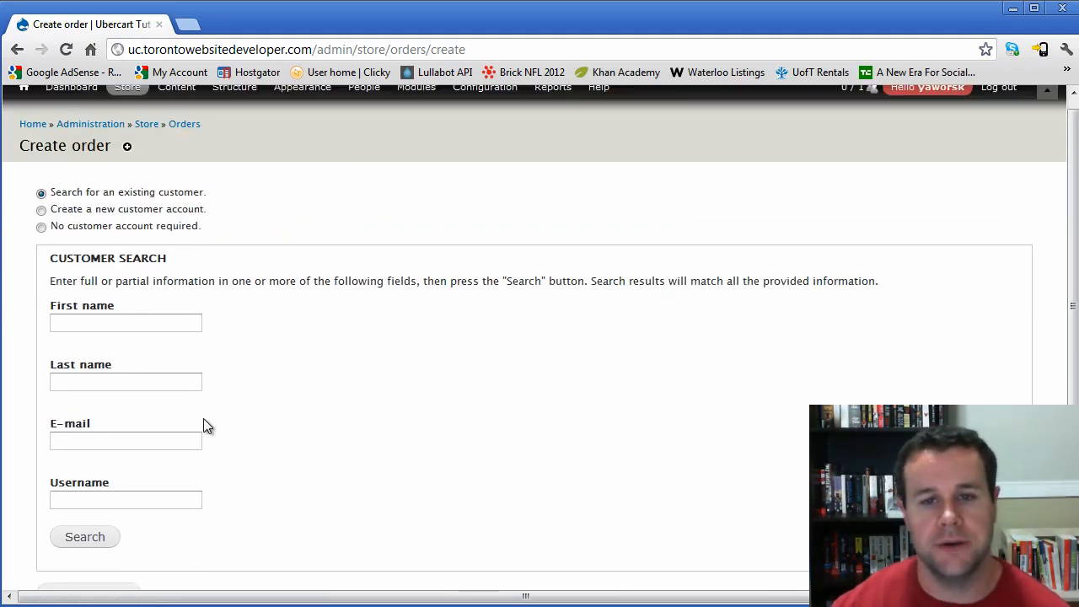
{"action": "left_click", "coordinate": [103, 229]}
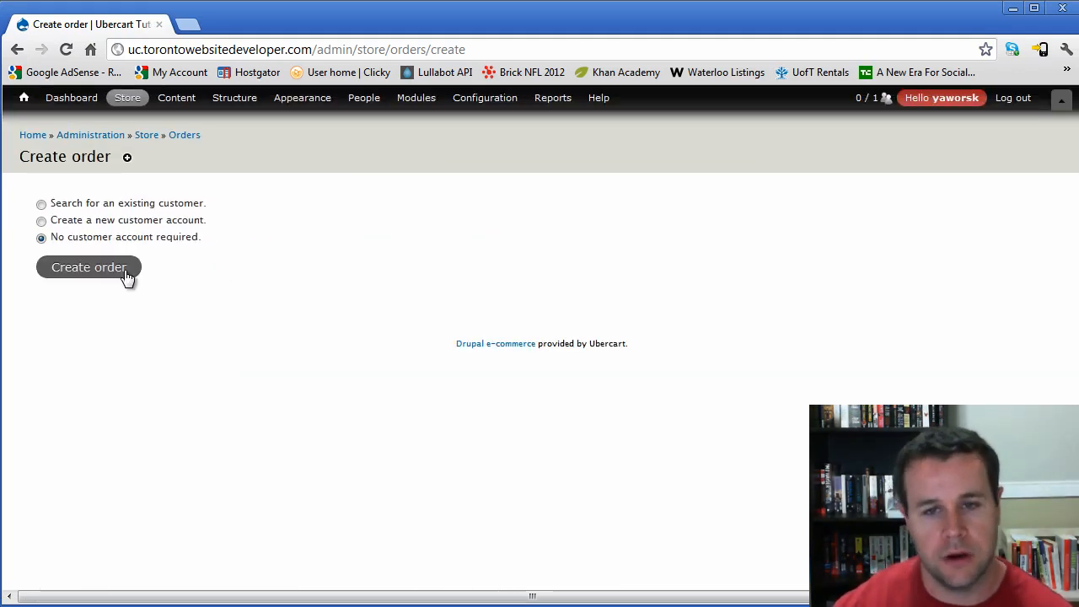
{"action": "left_click", "coordinate": [125, 269]}
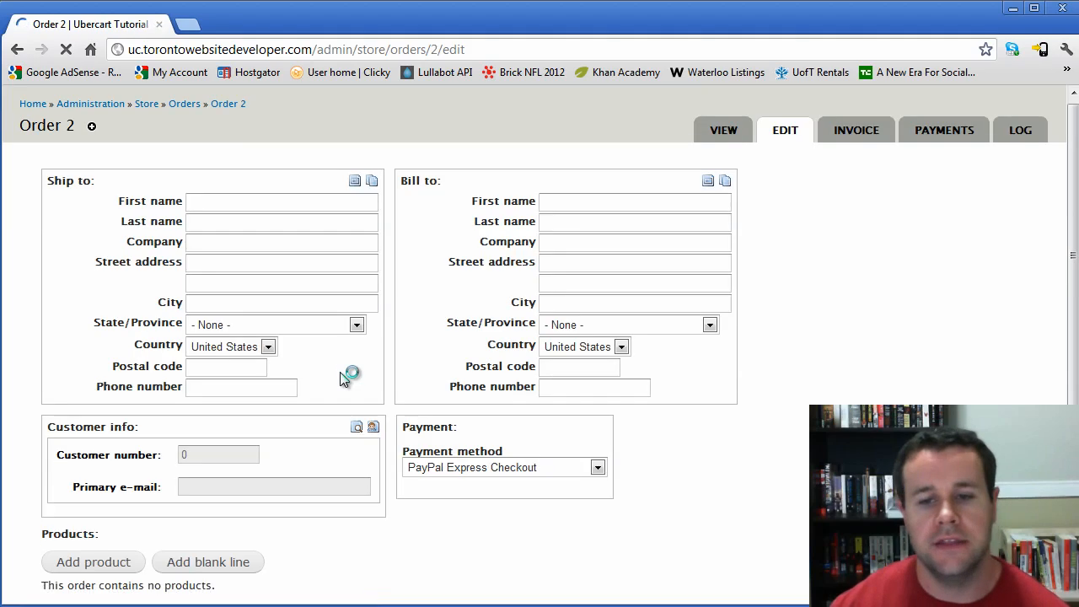
Look over the new order's blank edit form and open the store's customer list.
{"action": "scroll", "coordinate": [659, 312], "scroll_direction": "down", "scroll_amount": 2}
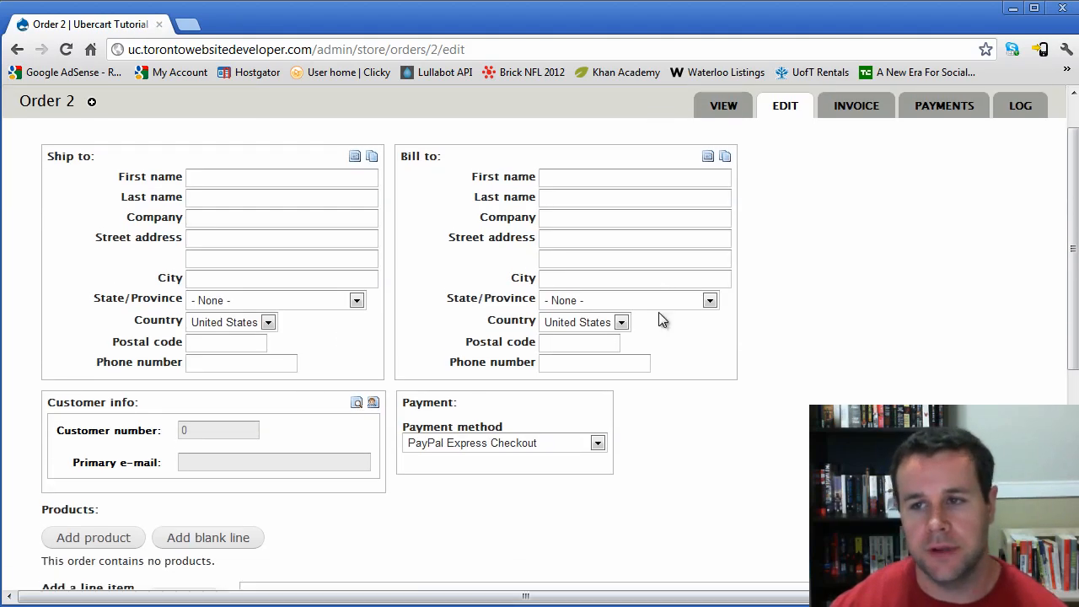
{"action": "scroll", "coordinate": [659, 330], "scroll_direction": "down", "scroll_amount": 1}
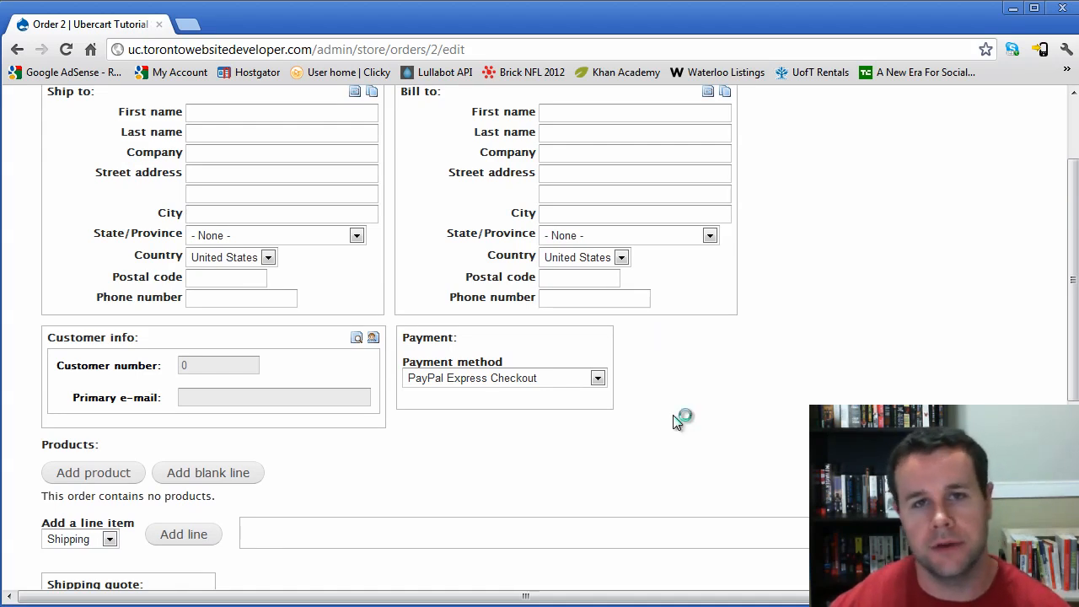
{"action": "scroll", "coordinate": [674, 415], "scroll_direction": "up", "scroll_amount": 3}
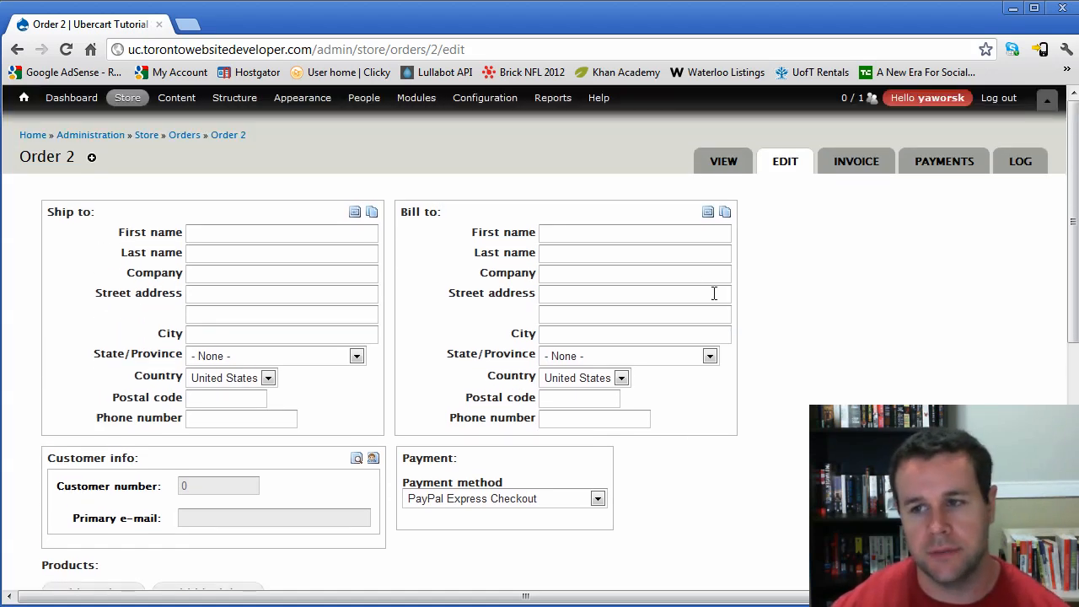
{"action": "mouse_move", "coordinate": [127, 101]}
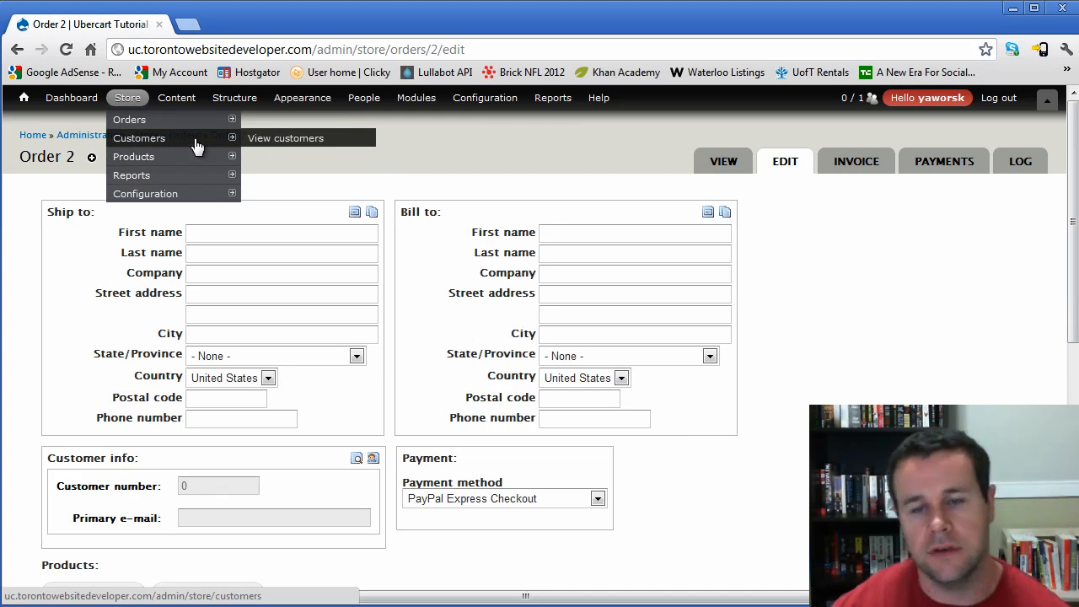
{"action": "left_click", "coordinate": [288, 145]}
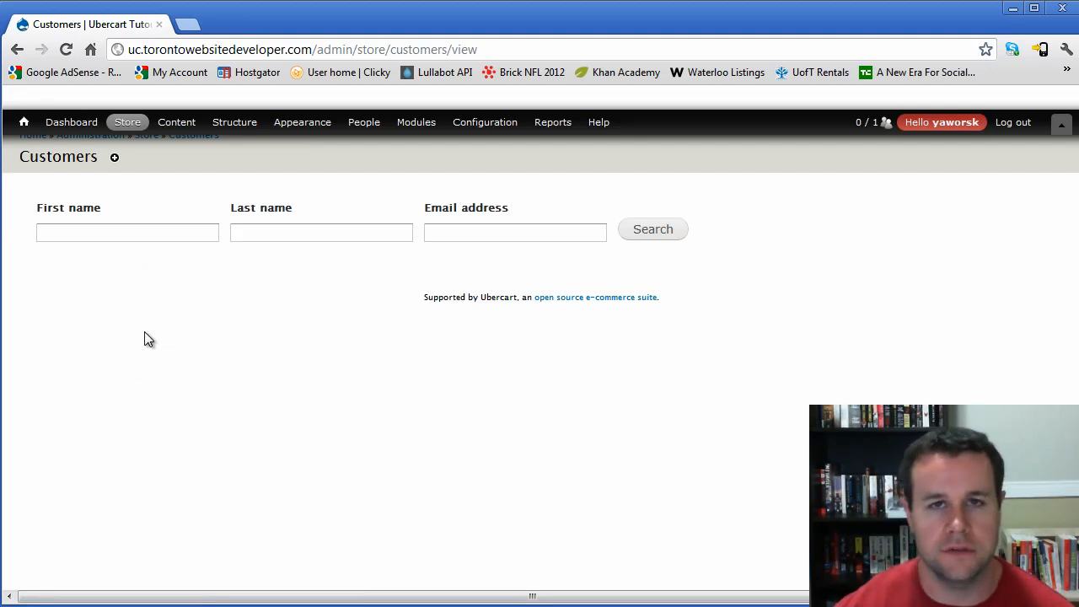
Add a product attribute named "COlor" with the customer-facing label "Color" and submit it.
{"action": "mouse_move", "coordinate": [140, 128]}
{"action": "mouse_move", "coordinate": [137, 168]}
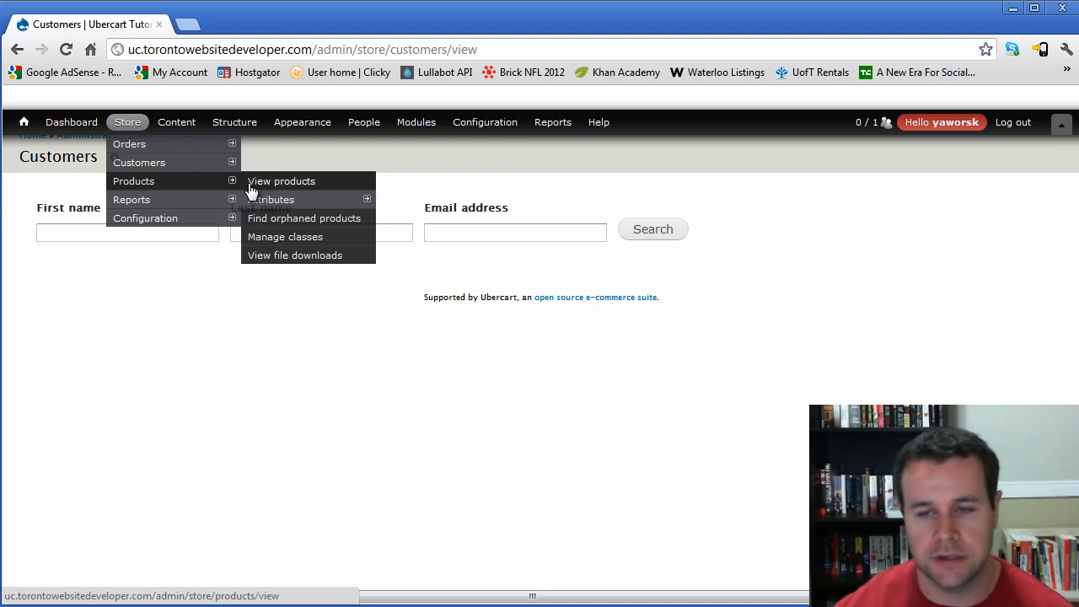
{"action": "mouse_move", "coordinate": [270, 201]}
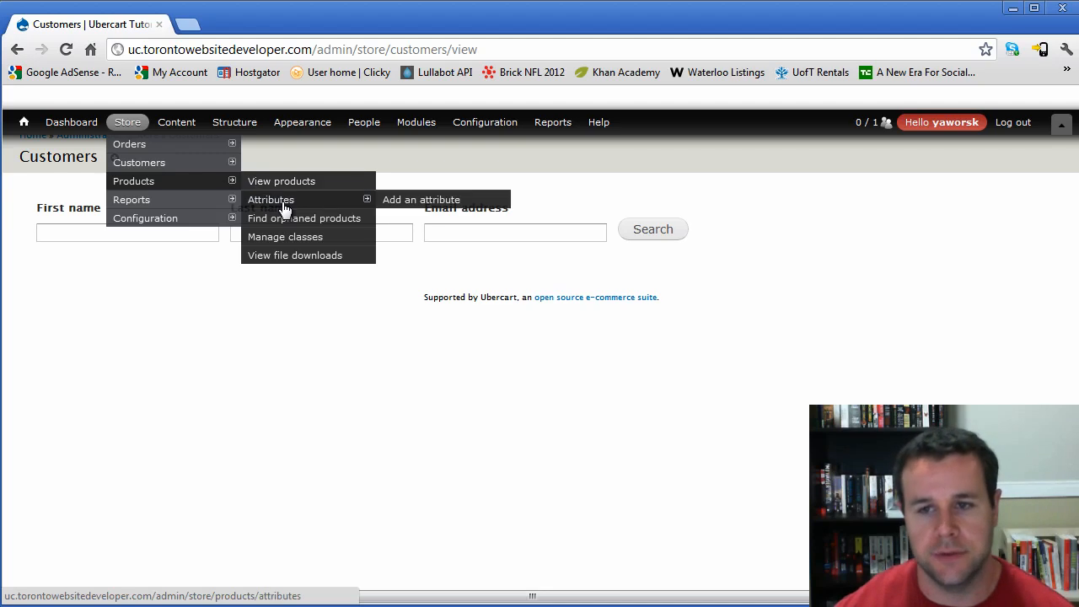
{"action": "left_click", "coordinate": [283, 203]}
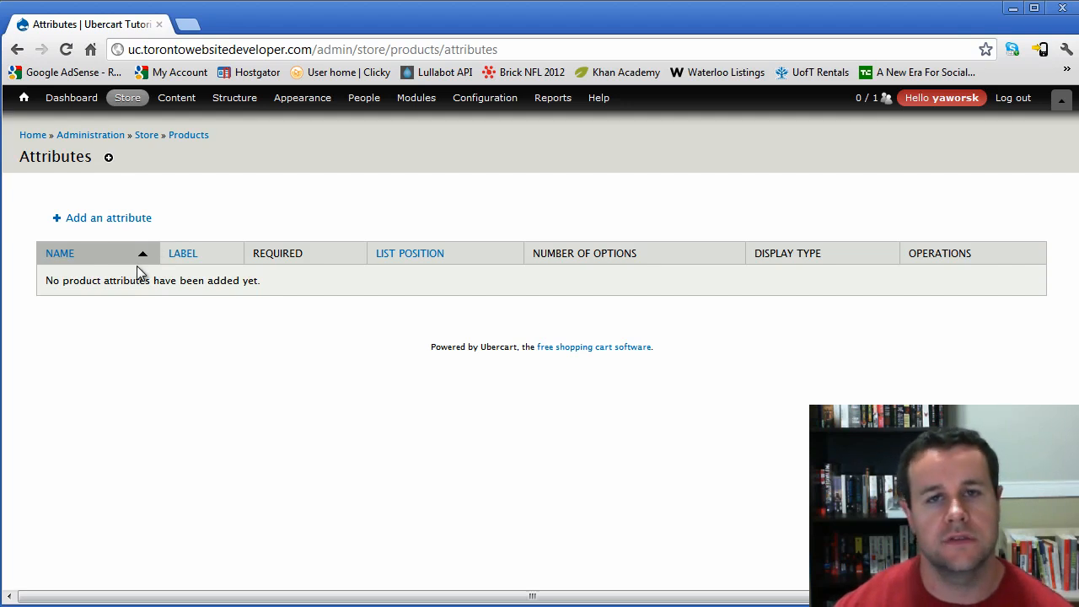
{"action": "left_click", "coordinate": [140, 218]}
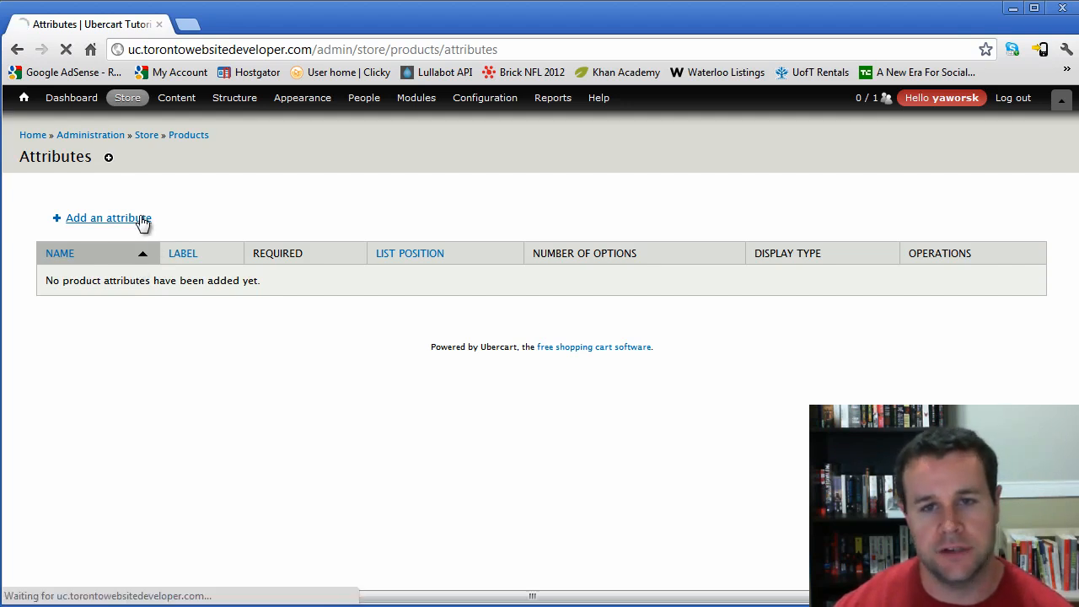
{"action": "scroll", "coordinate": [192, 358], "scroll_direction": "down", "scroll_amount": 3}
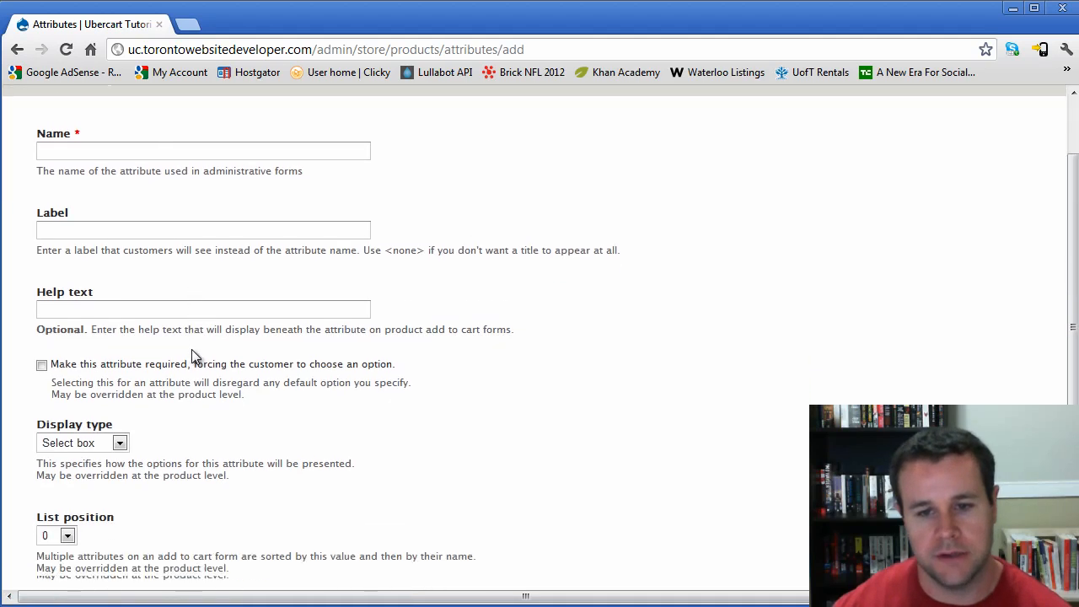
{"action": "scroll", "coordinate": [192, 358], "scroll_direction": "up", "scroll_amount": 3}
{"action": "left_click", "coordinate": [96, 228]}
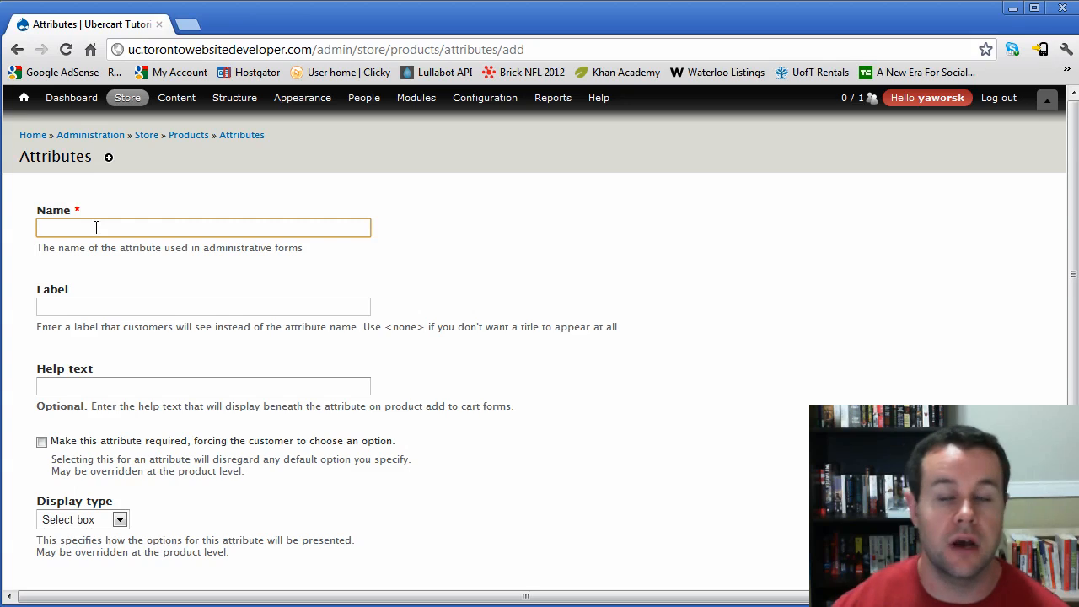
{"action": "type", "text": "COlor"}
{"action": "left_click", "coordinate": [188, 313]}
{"action": "type", "text": "Color"}
{"action": "scroll", "coordinate": [197, 310], "scroll_direction": "down", "scroll_amount": 4}
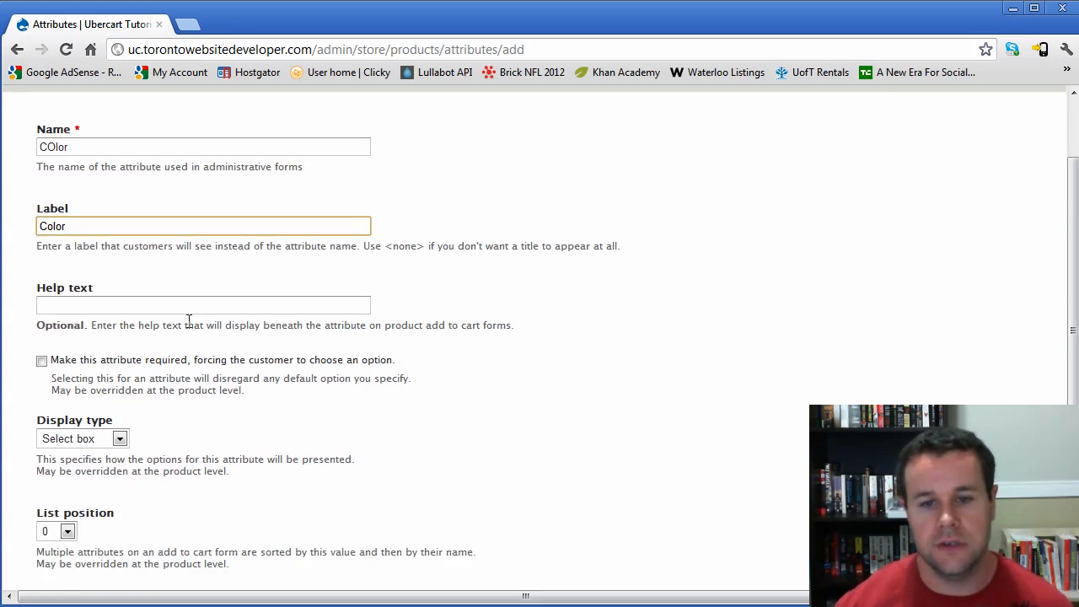
{"action": "left_click", "coordinate": [85, 538]}
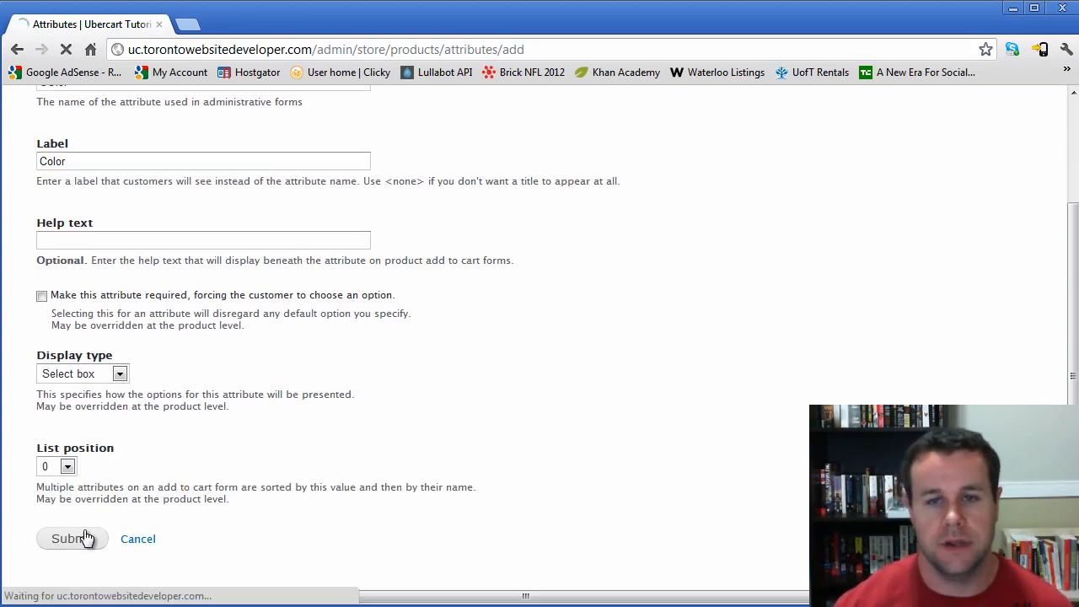
Add an option named "Red" to the color attribute, keeping the default adjustments.
{"action": "left_click", "coordinate": [115, 225]}
{"action": "left_click", "coordinate": [95, 227]}
{"action": "type", "text": "Red"}
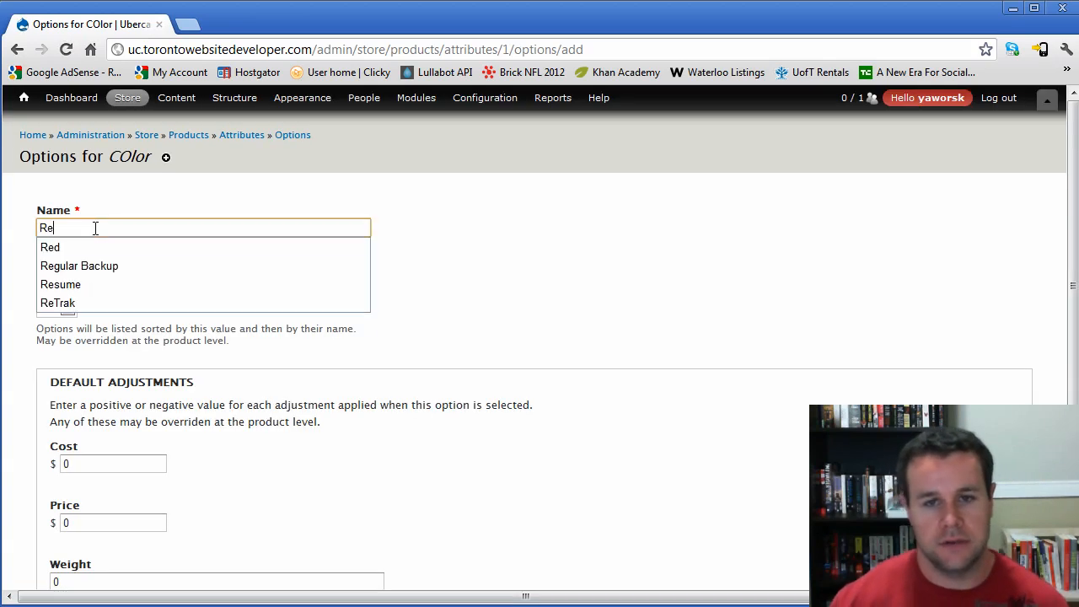
{"action": "left_click", "coordinate": [168, 339]}
{"action": "scroll", "coordinate": [168, 339], "scroll_direction": "down", "scroll_amount": 3}
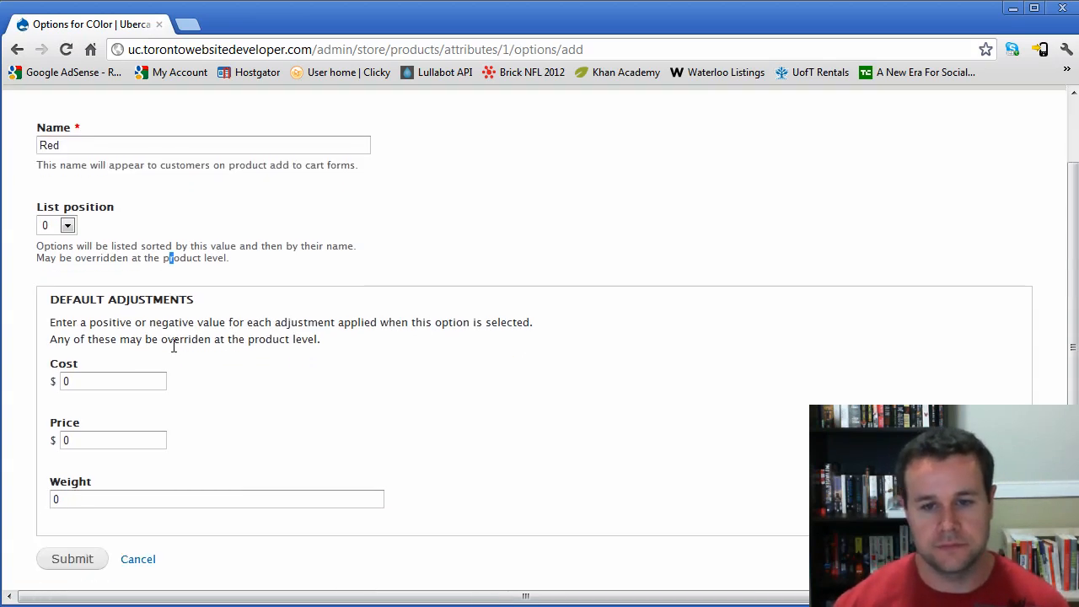
{"action": "left_click", "coordinate": [72, 506]}
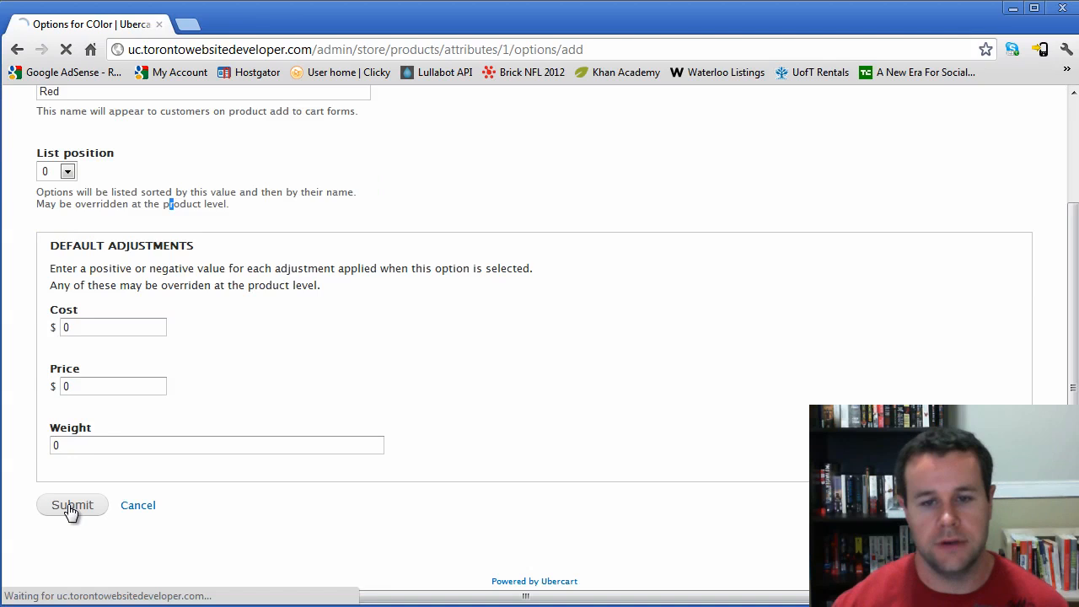
Add an option named "Grey" to the color attribute, keeping the default adjustments.
{"action": "left_click", "coordinate": [92, 272]}
{"action": "type", "text": "Grey"}
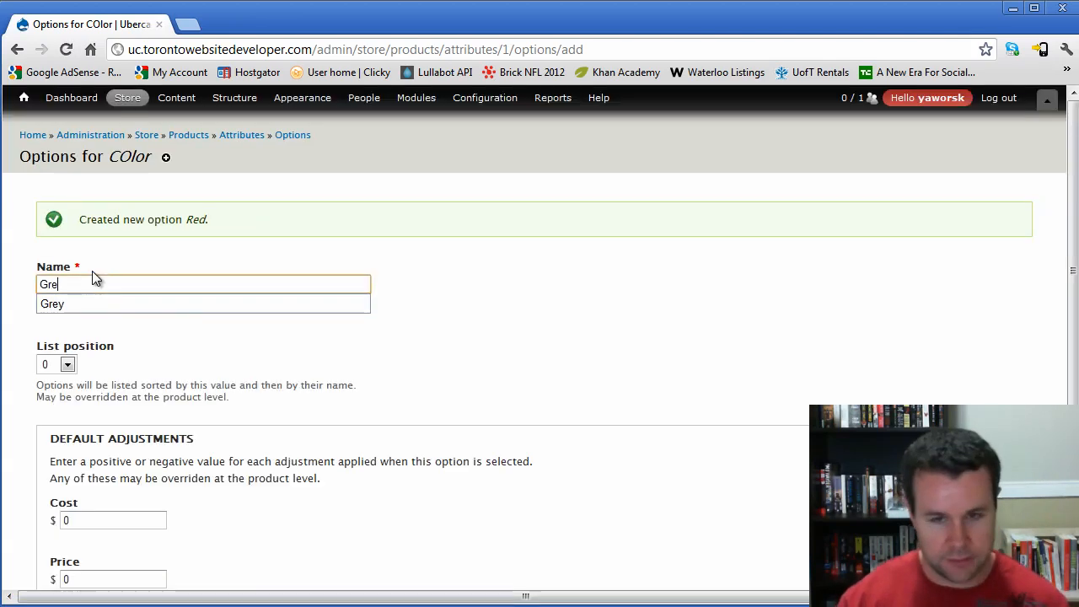
{"action": "scroll", "coordinate": [92, 271], "scroll_direction": "down", "scroll_amount": 1}
{"action": "scroll", "coordinate": [160, 434], "scroll_direction": "down", "scroll_amount": 3}
{"action": "left_click", "coordinate": [51, 561]}
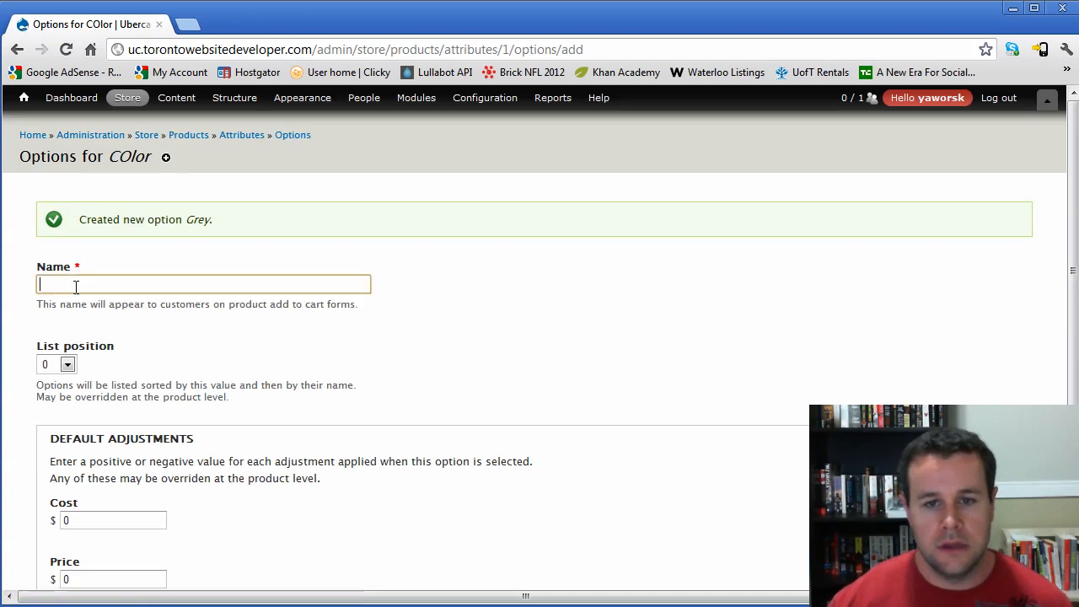
Add an option named "Black" to the color attribute, keeping the default adjustments.
{"action": "left_click", "coordinate": [74, 283]}
{"action": "type", "text": "Blac"}
{"action": "scroll", "coordinate": [76, 295], "scroll_direction": "down", "scroll_amount": 3}
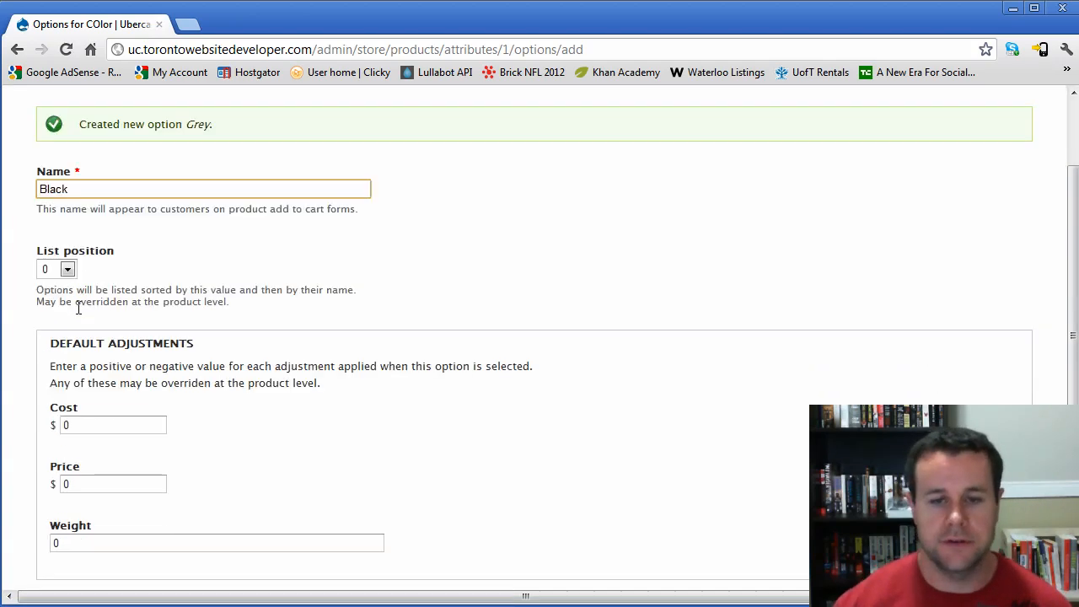
{"action": "left_click", "coordinate": [72, 506]}
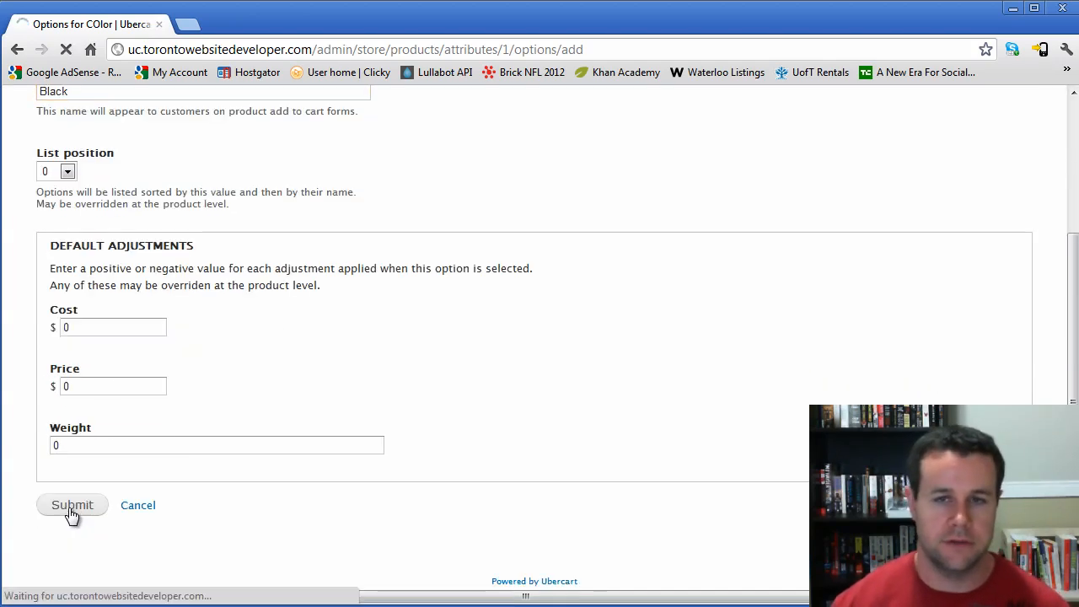
Examine the default cost and price adjustment fields in the attribute option form.
{"action": "scroll", "coordinate": [231, 341], "scroll_direction": "down", "scroll_amount": 3}
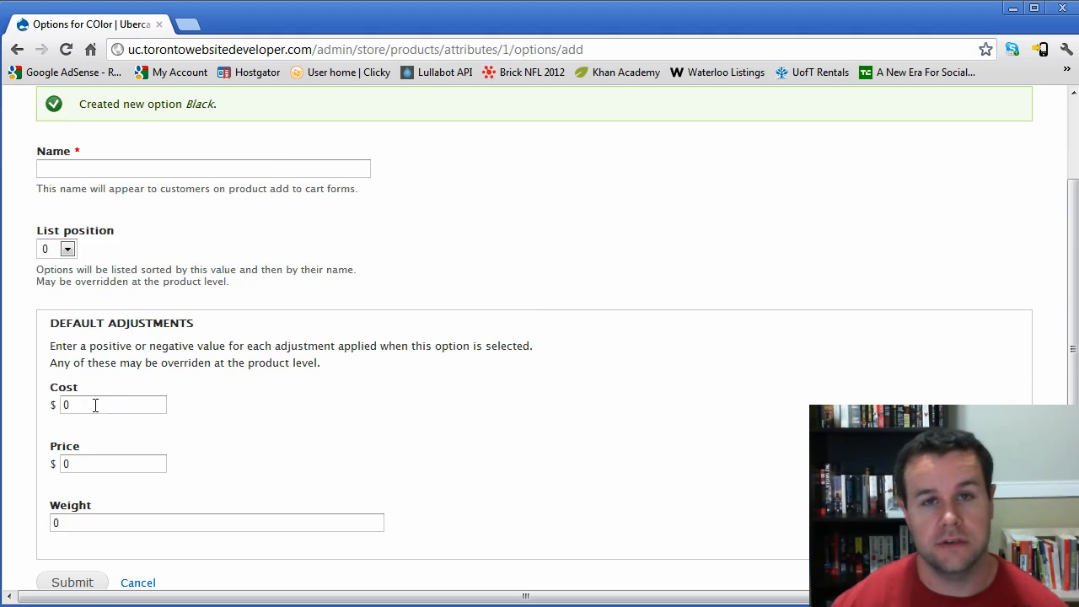
{"action": "left_click_drag", "start_coordinate": [95, 406], "coordinate": [73, 405]}
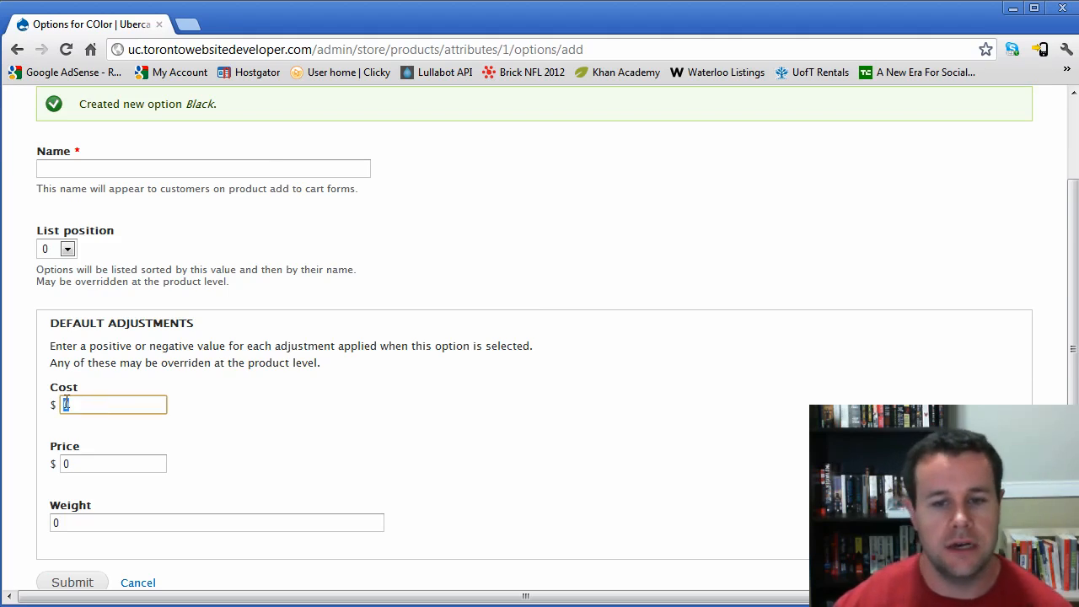
{"action": "left_click_drag", "start_coordinate": [81, 465], "coordinate": [54, 463]}
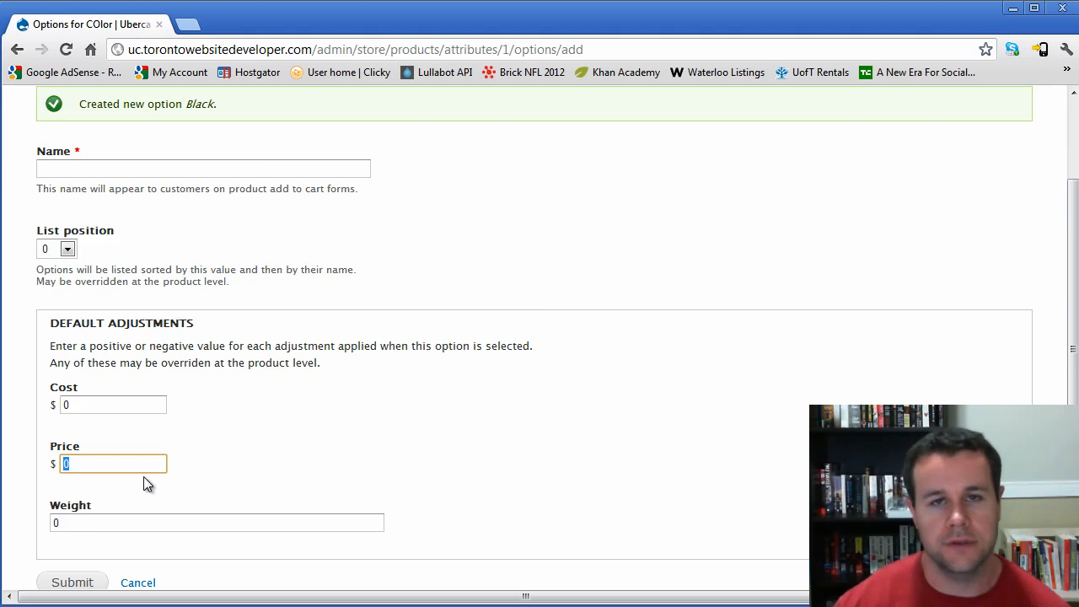
{"action": "scroll", "coordinate": [188, 164], "scroll_direction": "up", "scroll_amount": 2}
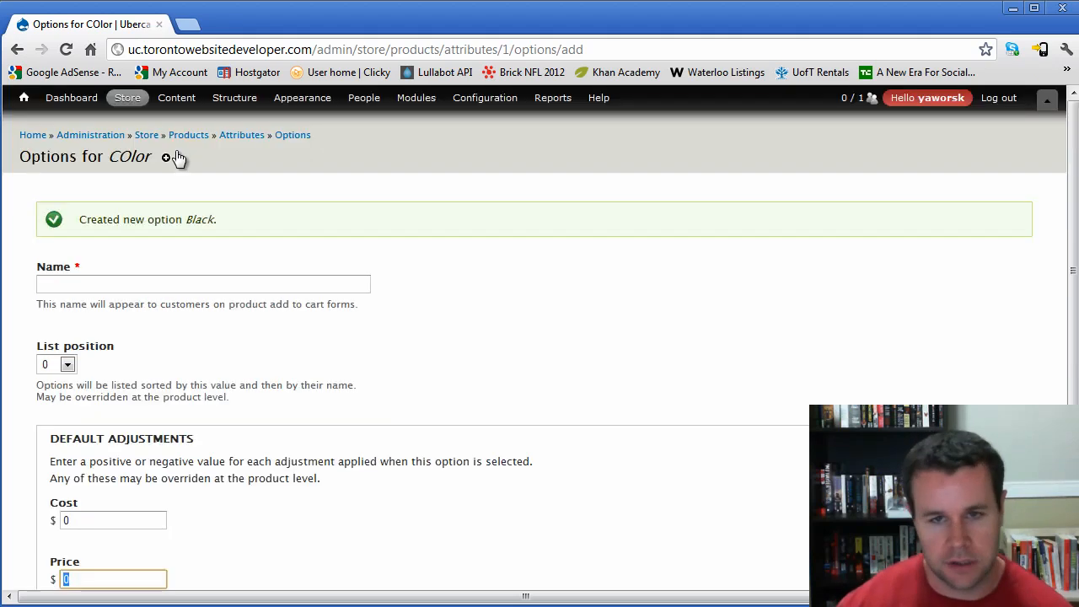
Open the product class management page and examine the form for adding a class.
{"action": "mouse_move", "coordinate": [132, 107]}
{"action": "mouse_move", "coordinate": [149, 161]}
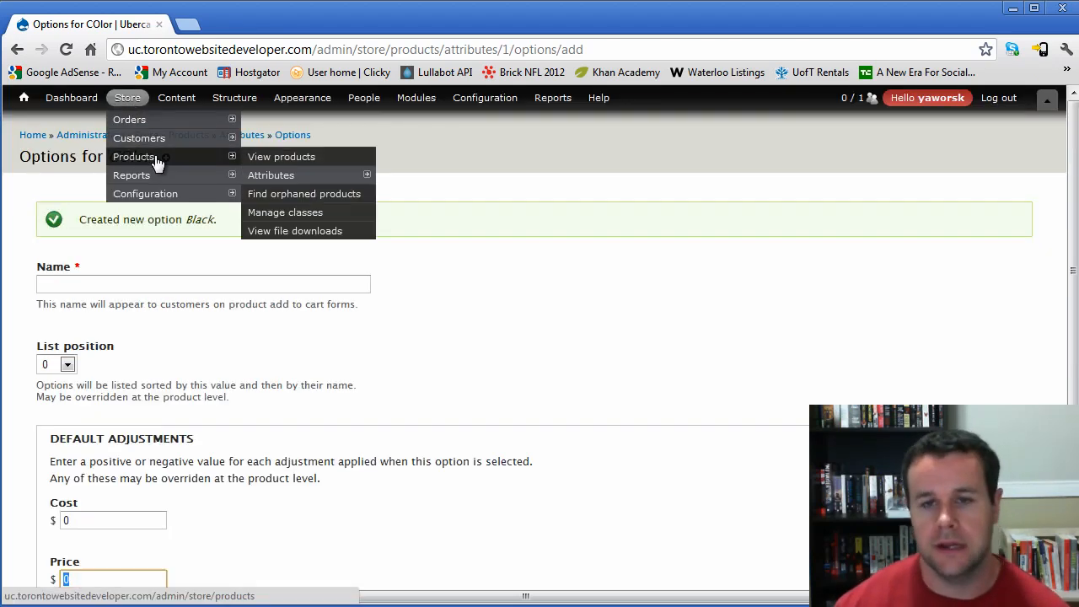
{"action": "mouse_move", "coordinate": [291, 179]}
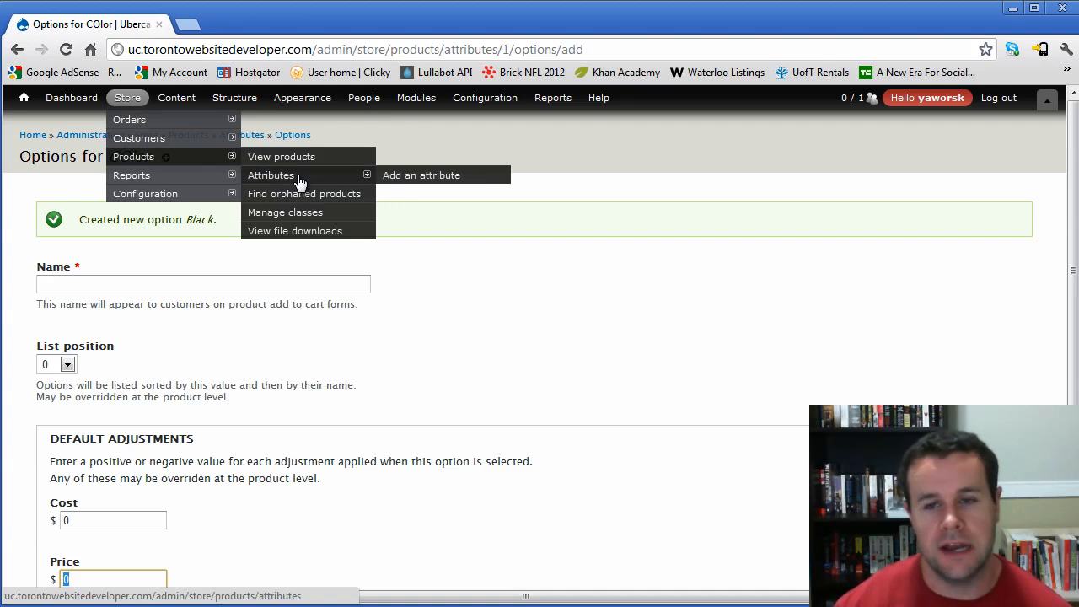
{"action": "left_click", "coordinate": [289, 217]}
{"action": "scroll", "coordinate": [313, 353], "scroll_direction": "down", "scroll_amount": 1}
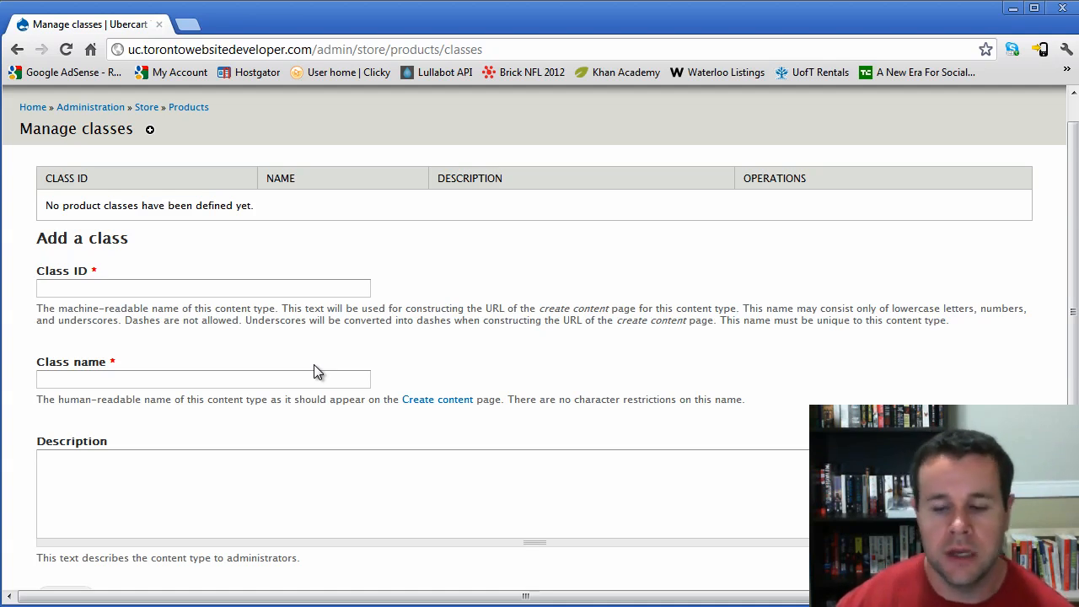
Examine the class ID, class name and description fields in the form for adding a product class.
{"action": "scroll", "coordinate": [406, 474], "scroll_direction": "up", "scroll_amount": 1}
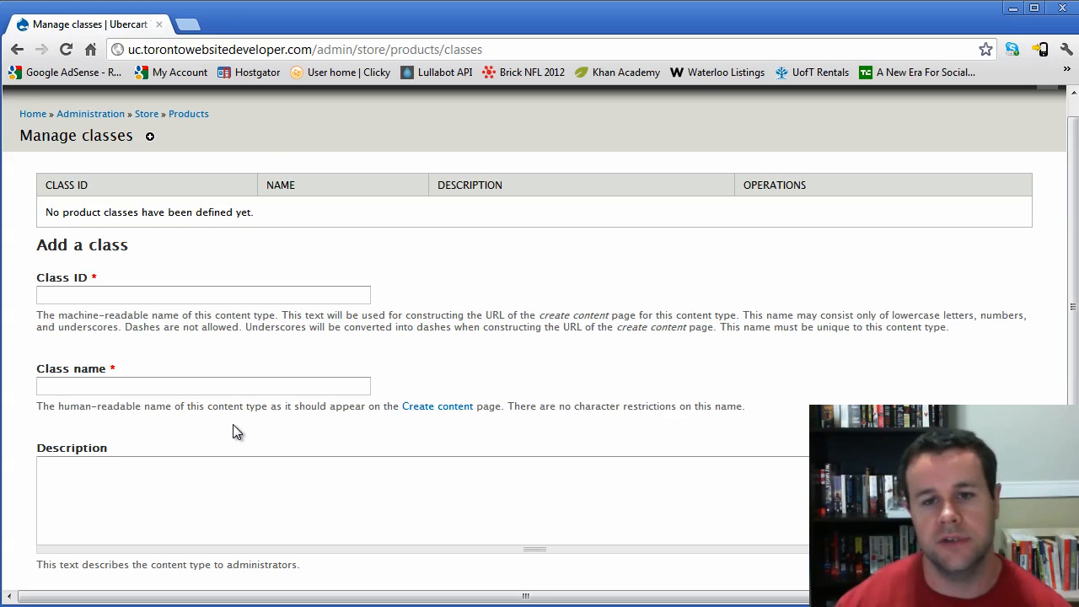
{"action": "scroll", "coordinate": [184, 354], "scroll_direction": "down", "scroll_amount": 1}
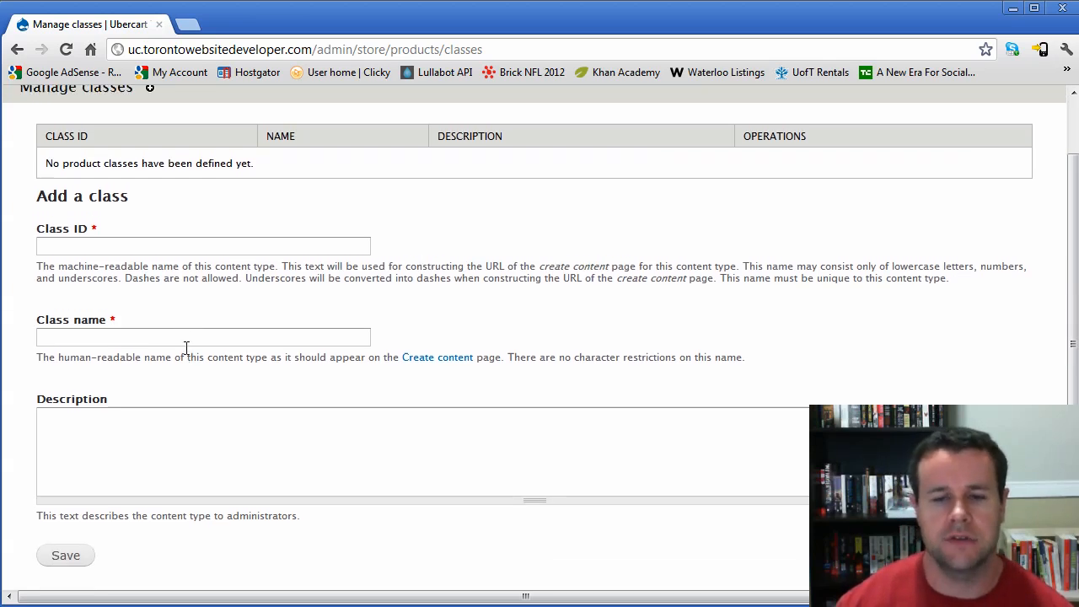
{"action": "scroll", "coordinate": [187, 359], "scroll_direction": "up", "scroll_amount": 1}
{"action": "scroll", "coordinate": [186, 352], "scroll_direction": "up", "scroll_amount": 1}
{"action": "left_click", "coordinate": [164, 310]}
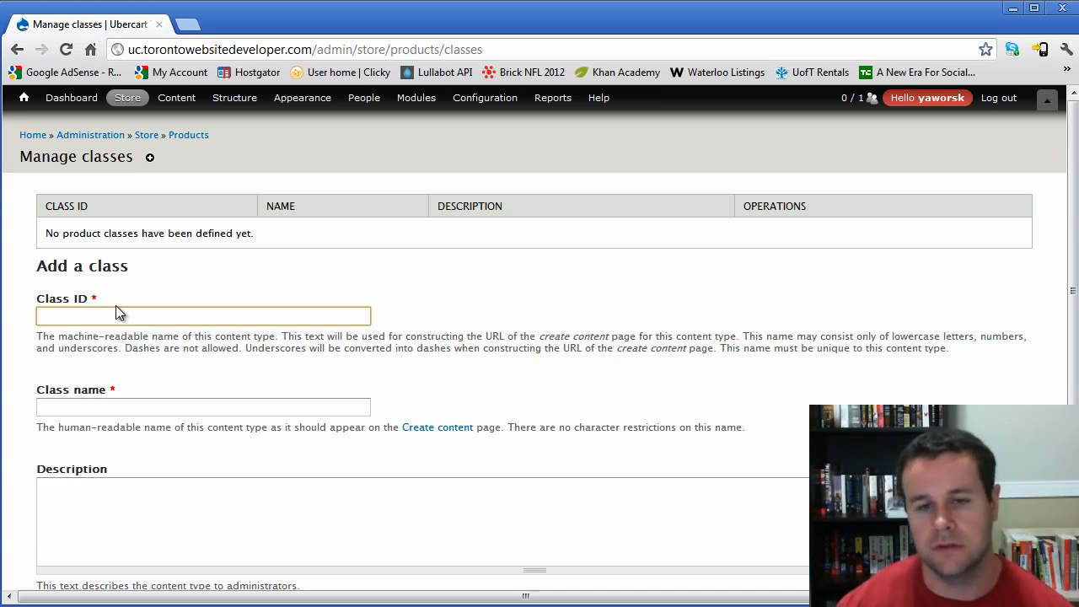
Open the product file downloads page, start the Upload file action and check the directory choices, keeping the root directory.
{"action": "mouse_move", "coordinate": [127, 101]}
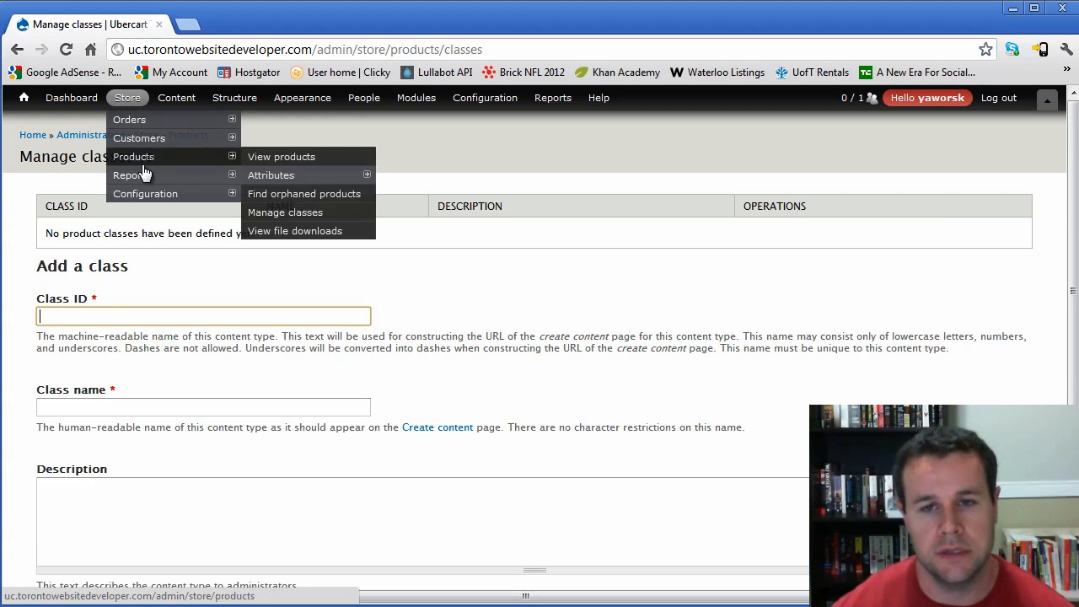
{"action": "mouse_move", "coordinate": [184, 162]}
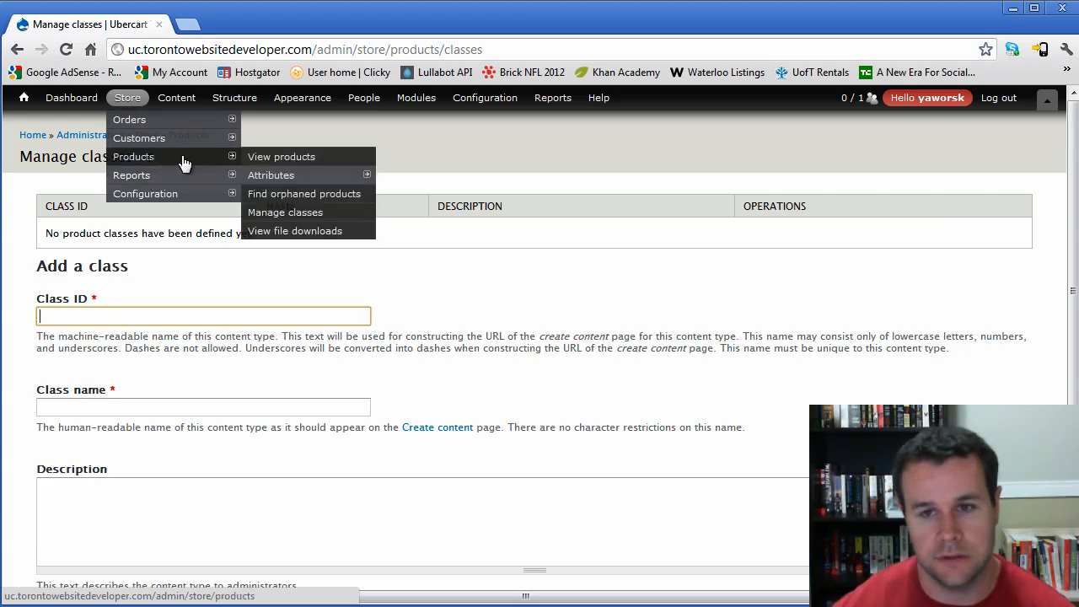
{"action": "left_click", "coordinate": [282, 234]}
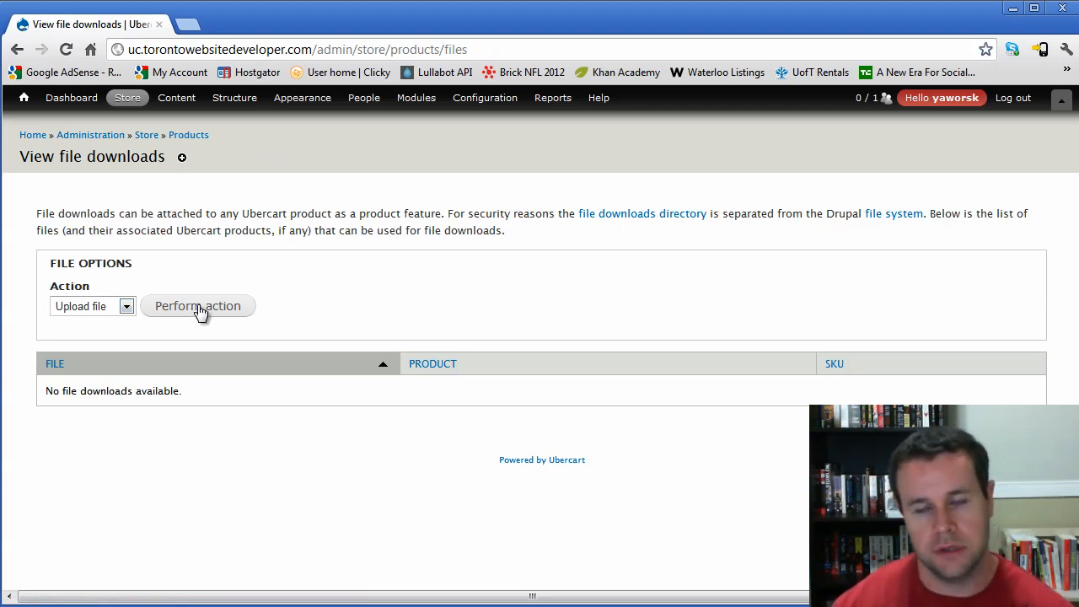
{"action": "left_click", "coordinate": [187, 314]}
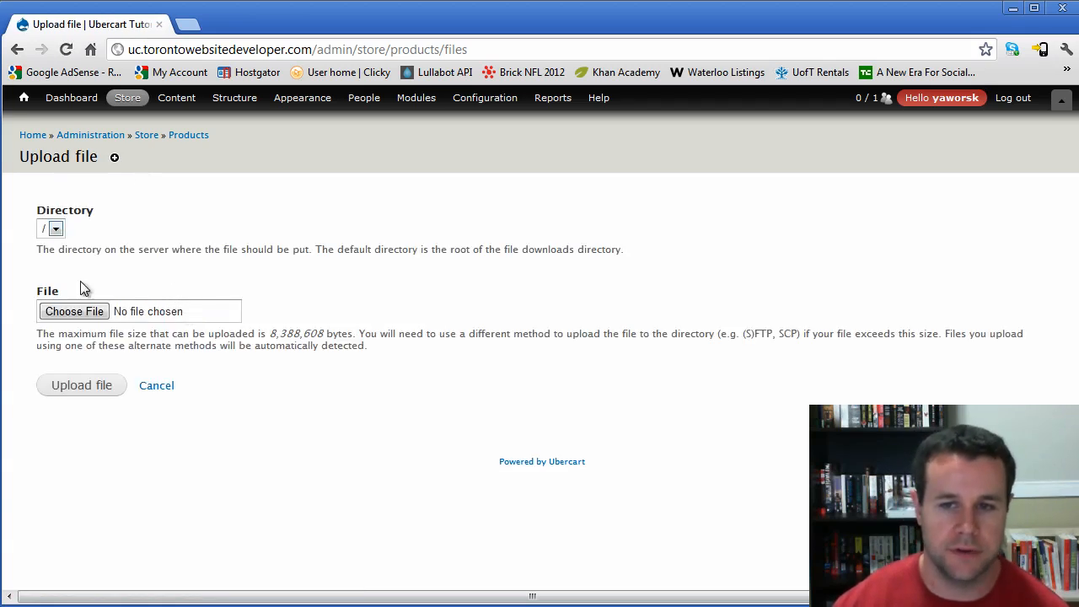
{"action": "left_click", "coordinate": [54, 228]}
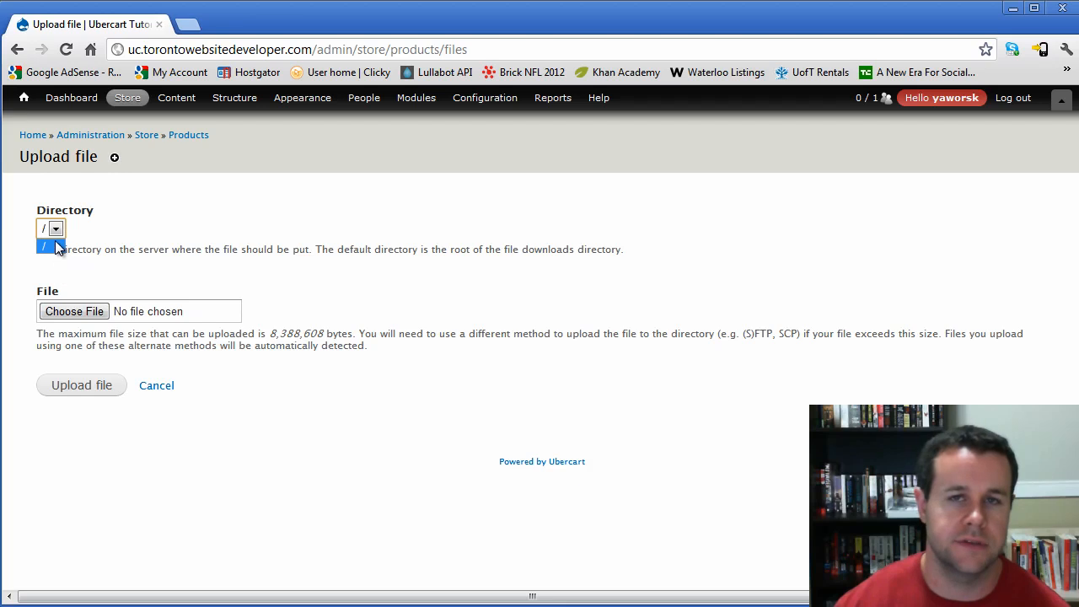
{"action": "left_click", "coordinate": [56, 246]}
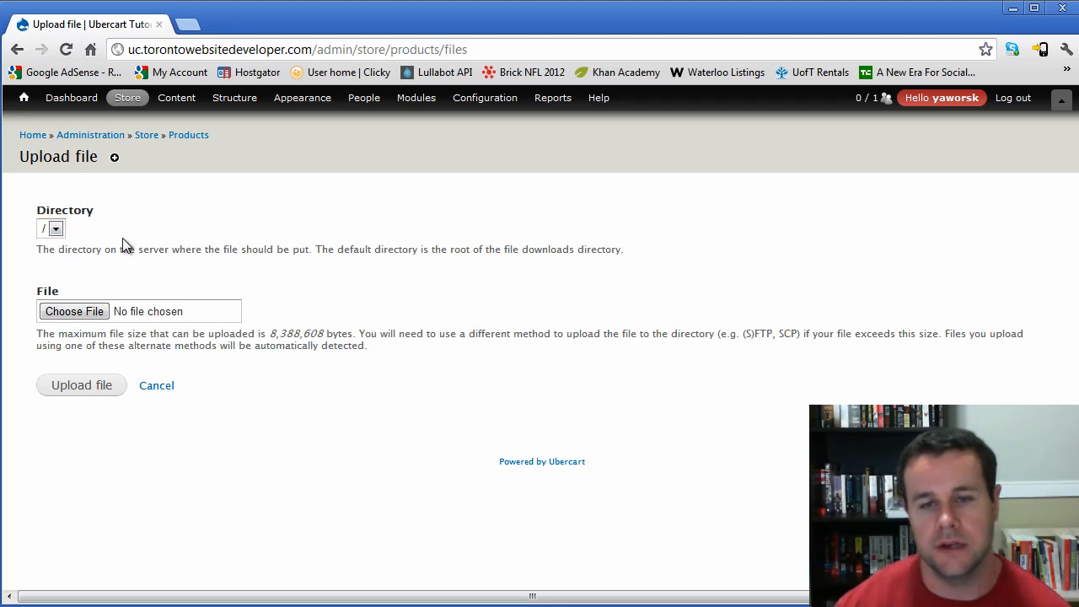
Open the store configuration settings and examine the store name and store owner fields in the basic information.
{"action": "mouse_move", "coordinate": [157, 197]}
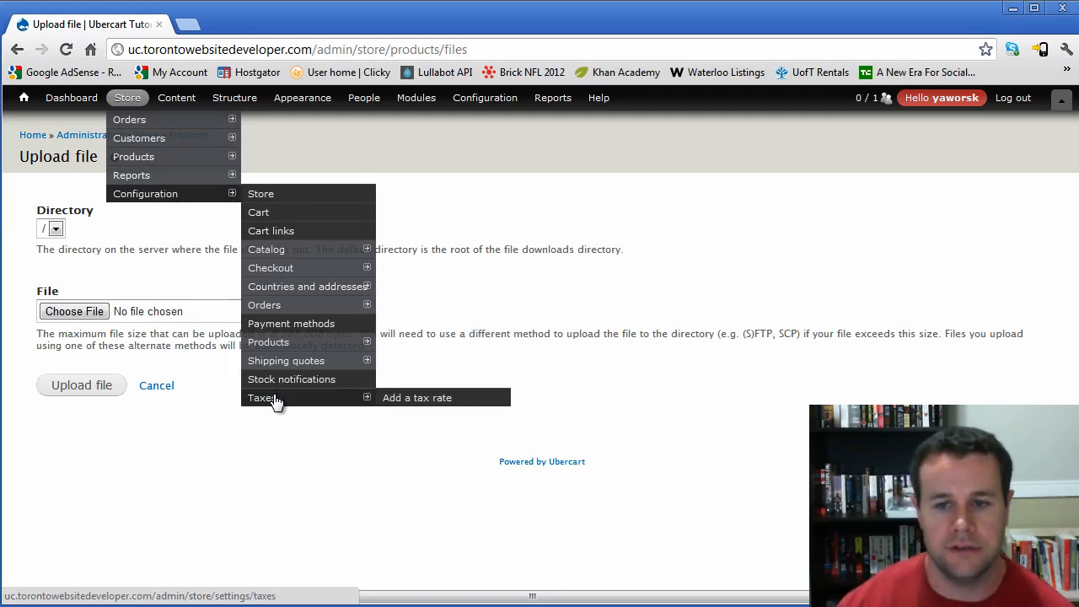
{"action": "left_click", "coordinate": [264, 195]}
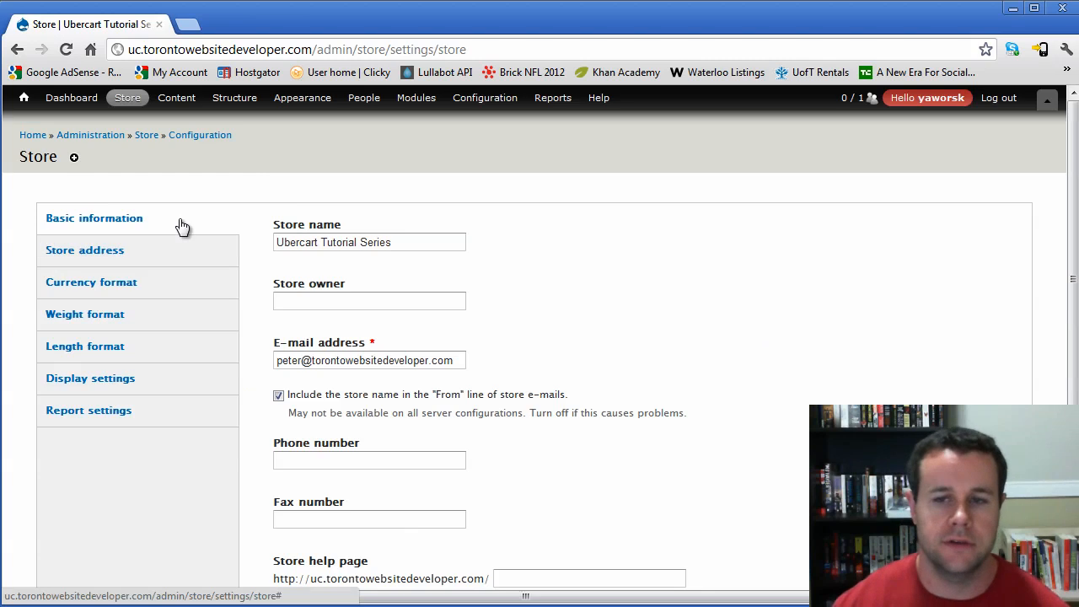
{"action": "left_click_drag", "start_coordinate": [412, 243], "coordinate": [294, 241]}
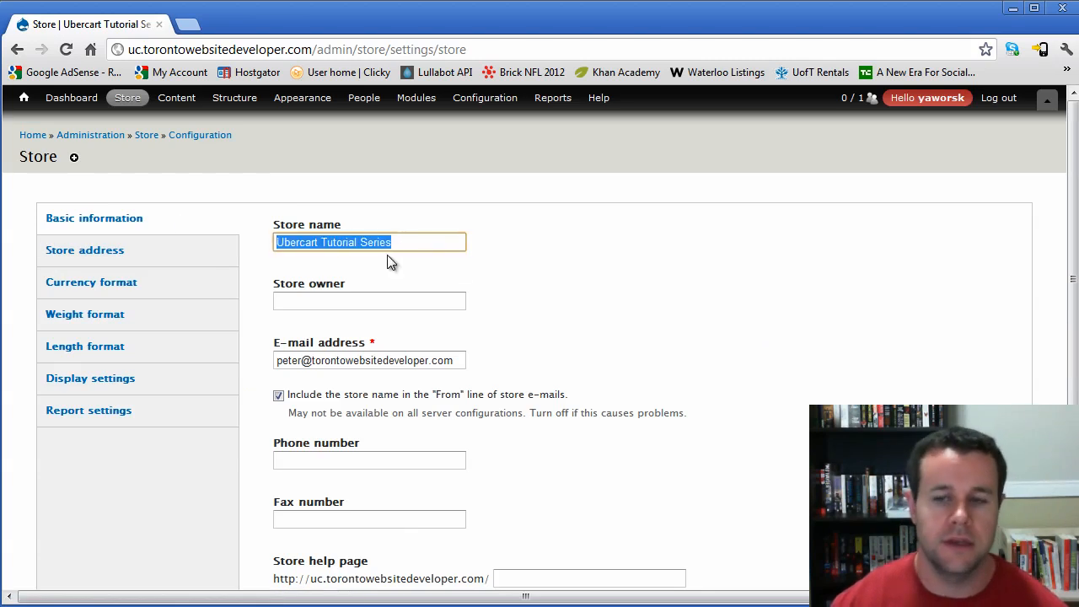
{"action": "left_click", "coordinate": [421, 239]}
{"action": "left_click_drag", "start_coordinate": [421, 238], "coordinate": [308, 245]}
{"action": "left_click", "coordinate": [368, 239]}
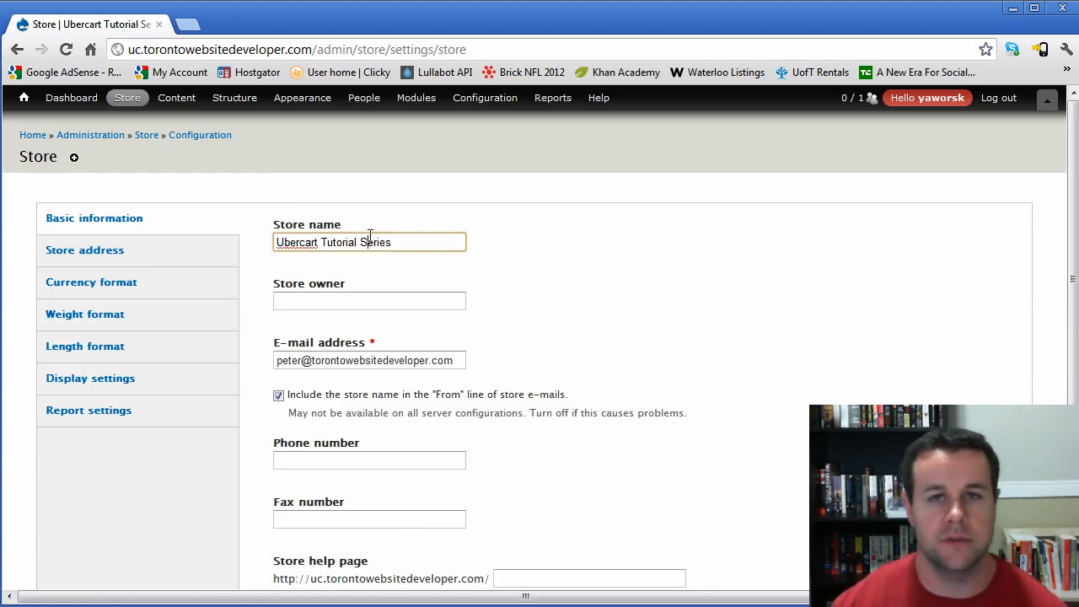
{"action": "left_click", "coordinate": [373, 302]}
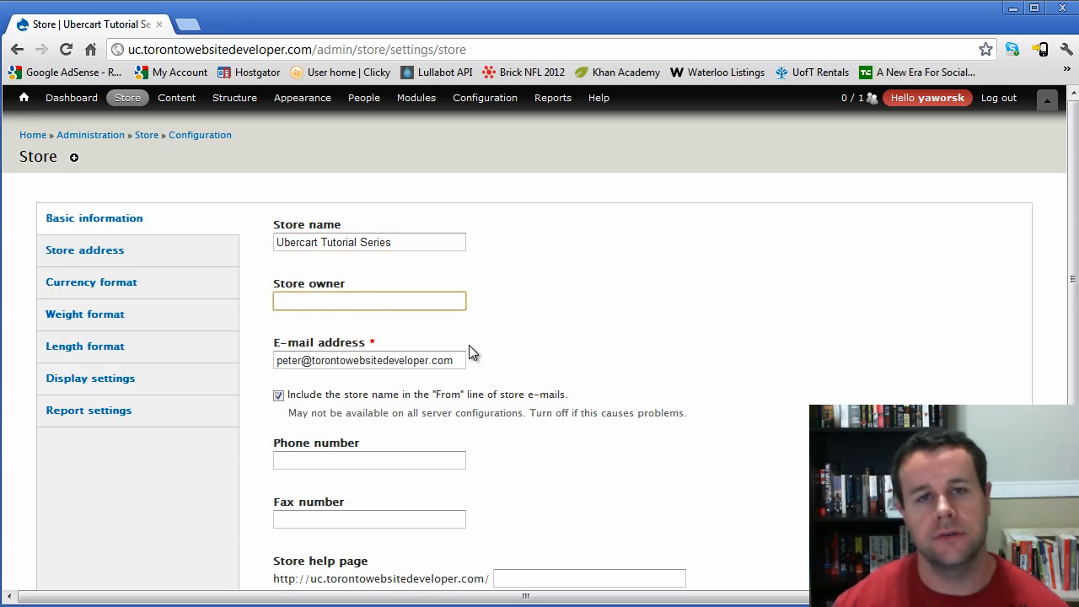
Examine the e-mail address, phone, fax and store help page fields in the store's basic information.
{"action": "scroll", "coordinate": [458, 381], "scroll_direction": "down", "scroll_amount": 1}
{"action": "scroll", "coordinate": [457, 381], "scroll_direction": "down", "scroll_amount": 1}
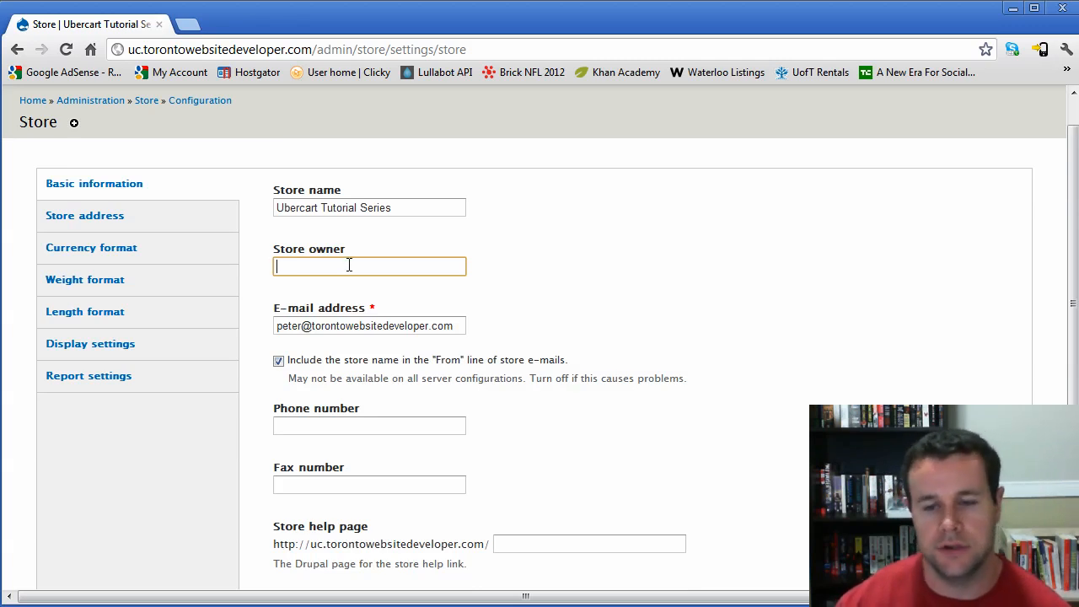
{"action": "scroll", "coordinate": [414, 312], "scroll_direction": "down", "scroll_amount": 1}
{"action": "left_click_drag", "start_coordinate": [457, 285], "coordinate": [248, 299]}
{"action": "left_click", "coordinate": [387, 286]}
{"action": "left_click", "coordinate": [510, 289]}
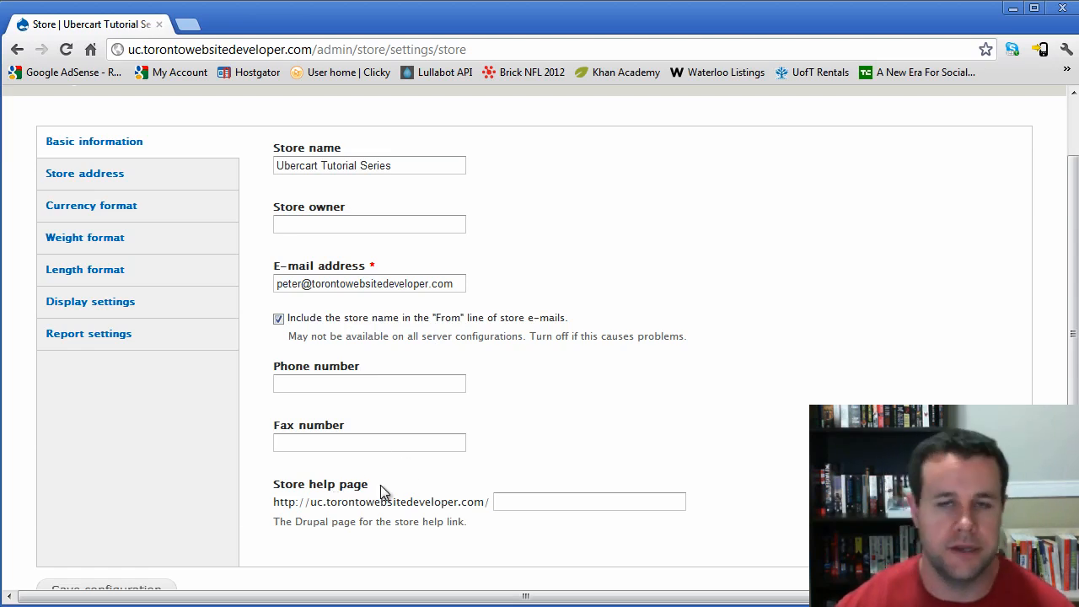
{"action": "left_click", "coordinate": [583, 501]}
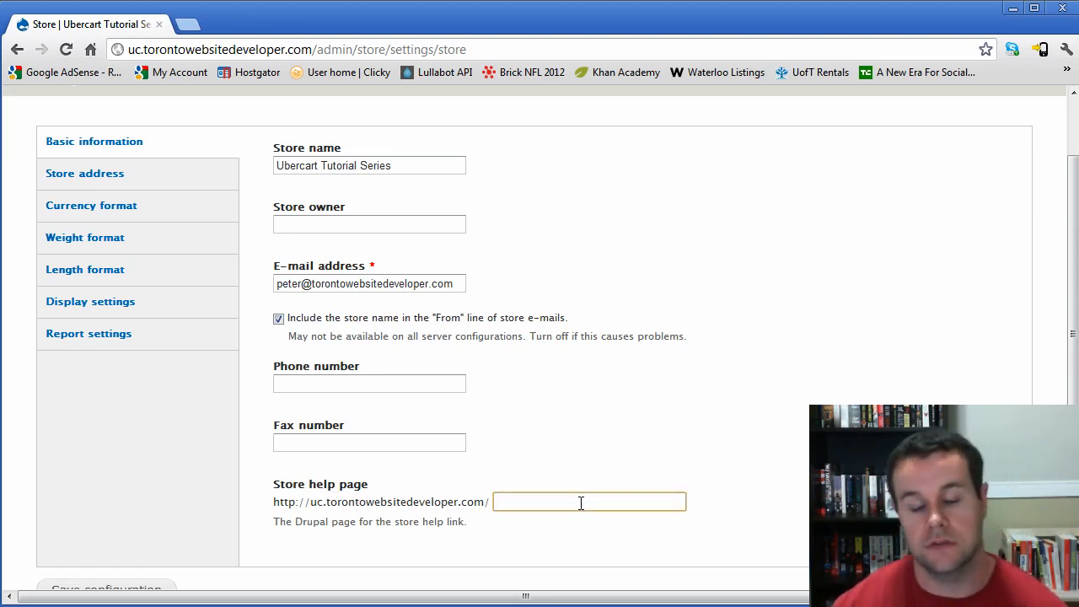
Look at which content types can be added for a store help page and review the help page field.
{"action": "scroll", "coordinate": [607, 489], "scroll_direction": "down", "scroll_amount": 1}
{"action": "scroll", "coordinate": [607, 486], "scroll_direction": "down", "scroll_amount": 2}
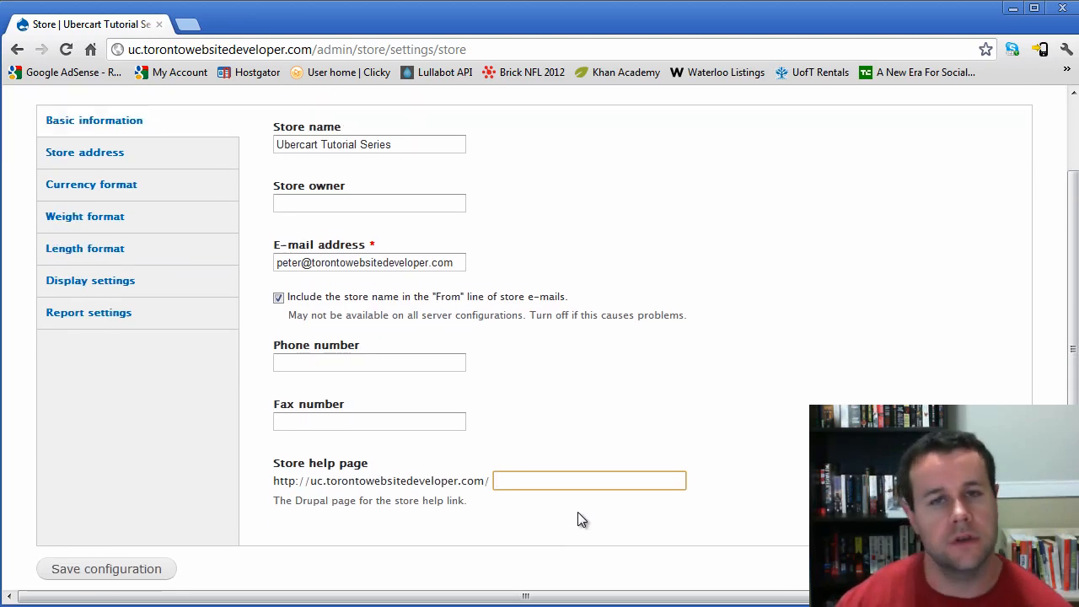
{"action": "scroll", "coordinate": [575, 517], "scroll_direction": "up", "scroll_amount": 2}
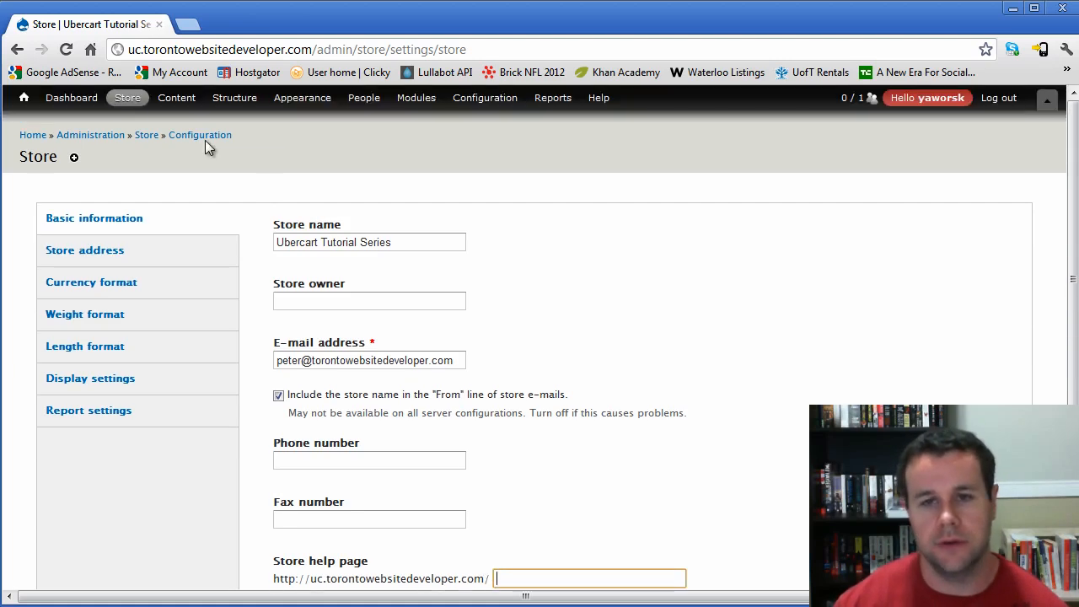
{"action": "mouse_move", "coordinate": [177, 100]}
{"action": "mouse_move", "coordinate": [199, 120]}
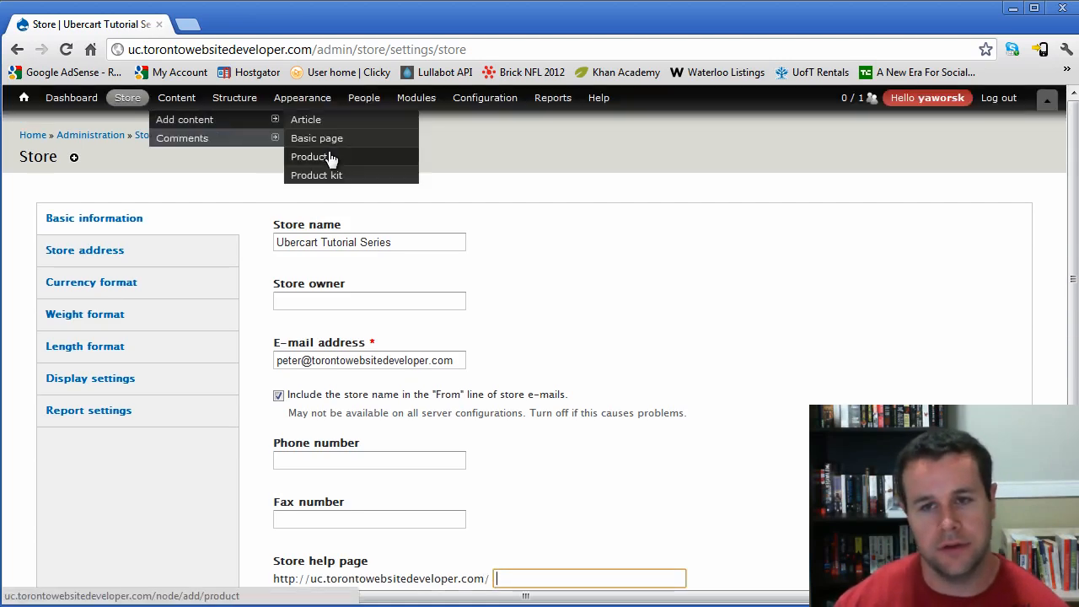
{"action": "scroll", "coordinate": [538, 462], "scroll_direction": "down", "scroll_amount": 3}
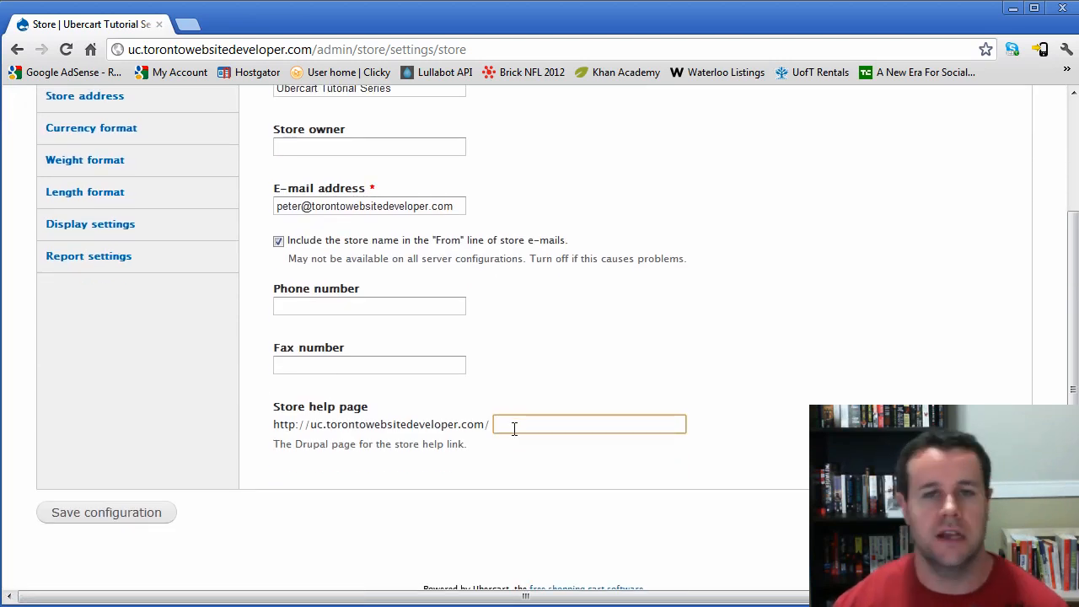
{"action": "scroll", "coordinate": [514, 428], "scroll_direction": "up", "scroll_amount": 3}
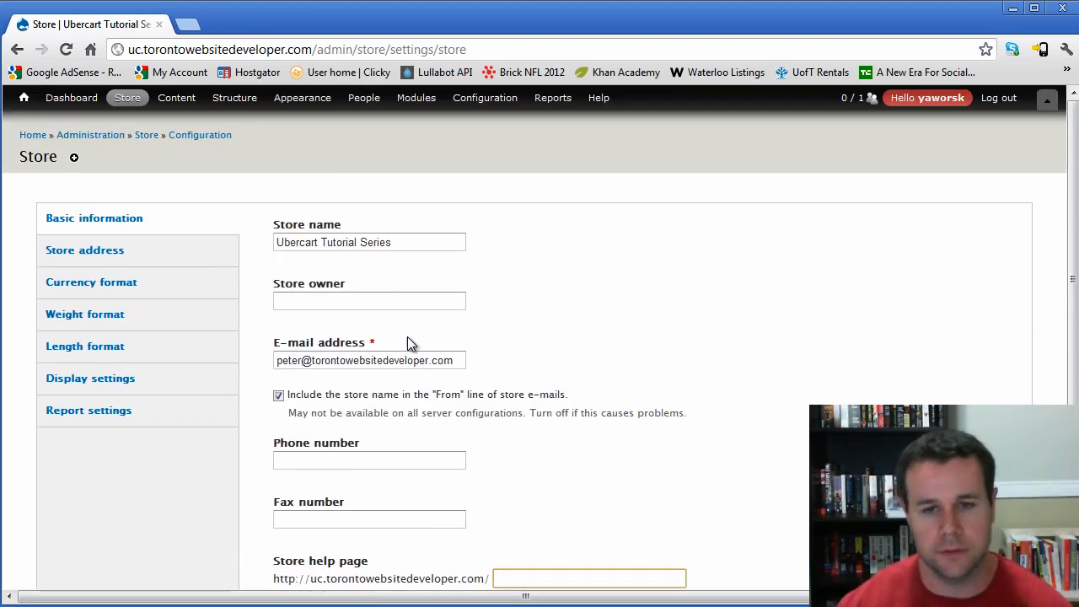
View the store address fields and the currency format settings of the store configuration.
{"action": "left_click", "coordinate": [150, 261]}
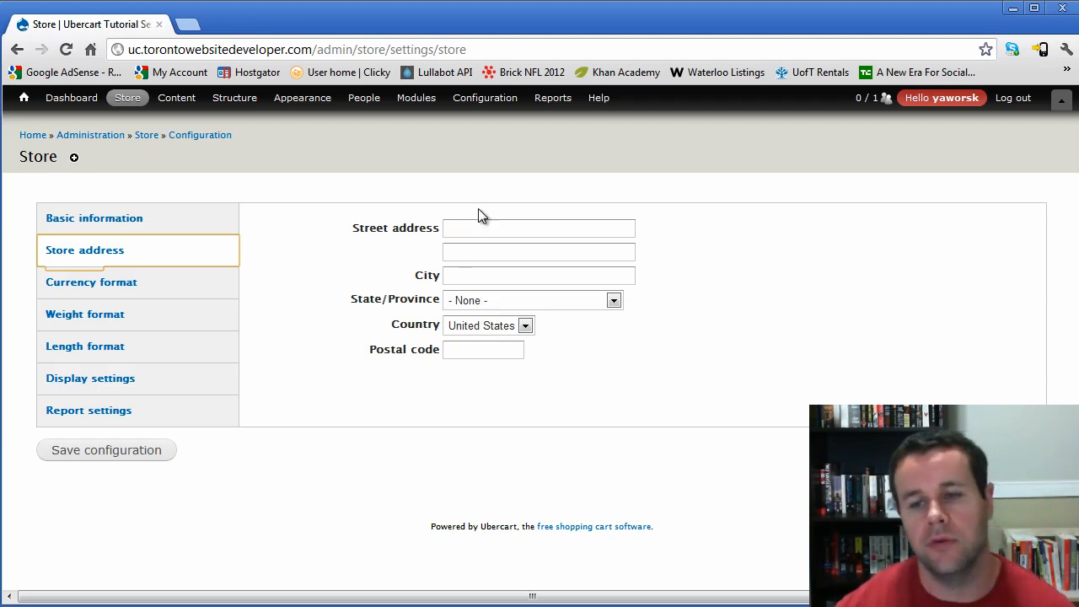
{"action": "left_click", "coordinate": [151, 292]}
{"action": "scroll", "coordinate": [433, 331], "scroll_direction": "down", "scroll_amount": 2}
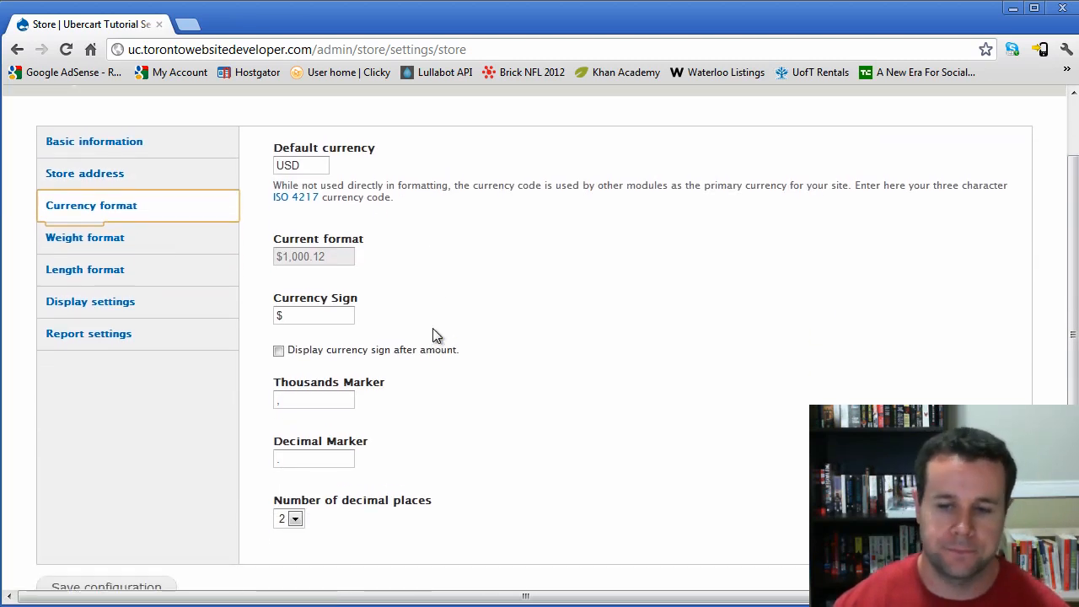
Examine the default currency code field, currency sign and number markers in the currency format settings without changing them.
{"action": "scroll", "coordinate": [435, 337], "scroll_direction": "up", "scroll_amount": 2}
{"action": "left_click_drag", "start_coordinate": [301, 233], "coordinate": [275, 230]}
{"action": "left_click", "coordinate": [327, 231]}
{"action": "left_click", "coordinate": [407, 251]}
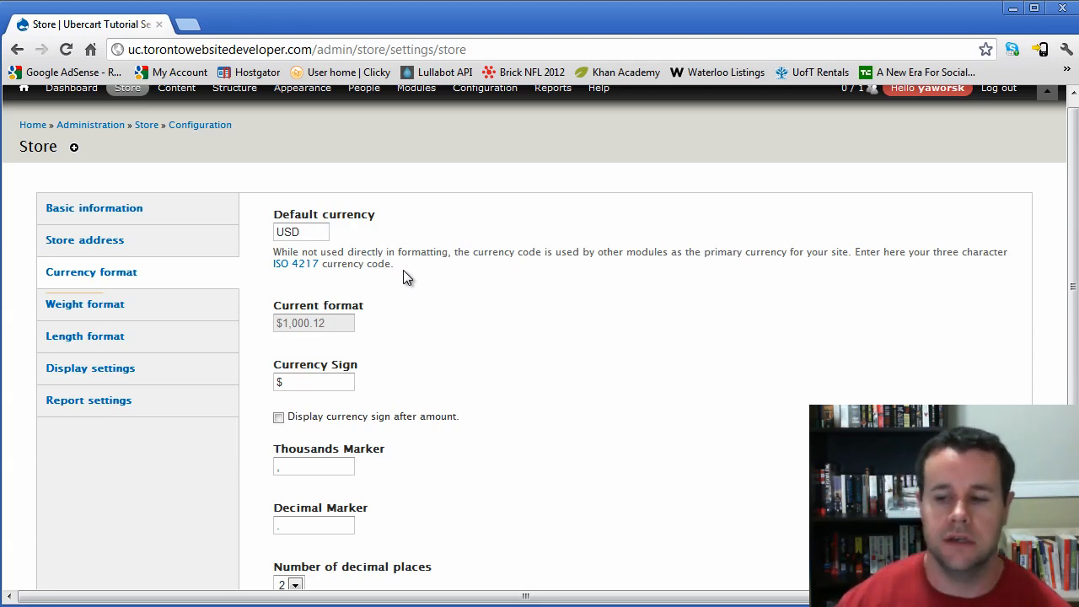
{"action": "left_click_drag", "start_coordinate": [325, 233], "coordinate": [270, 243]}
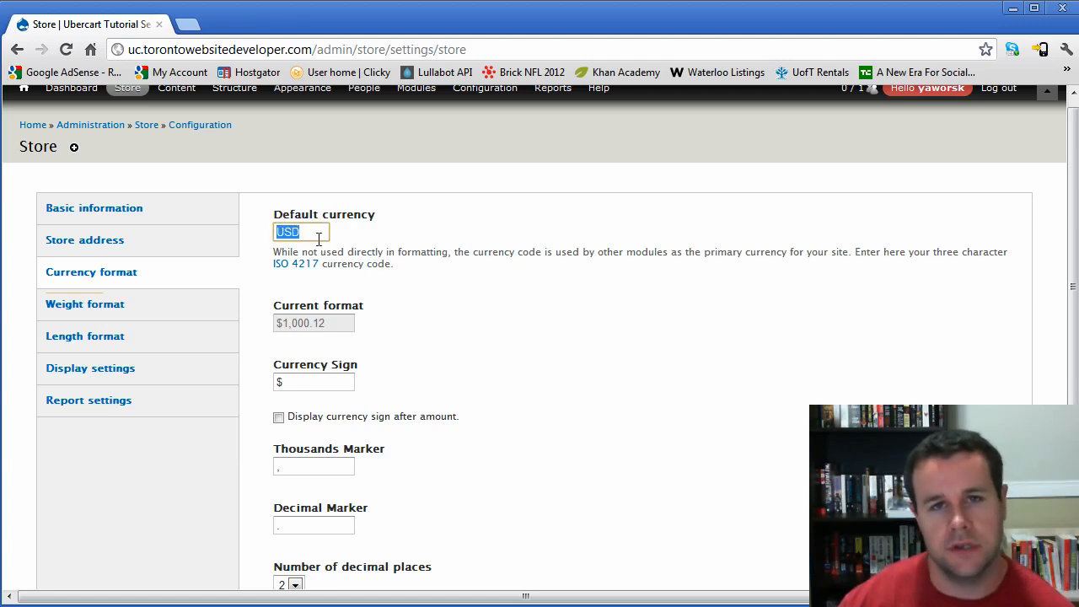
{"action": "left_click", "coordinate": [396, 234]}
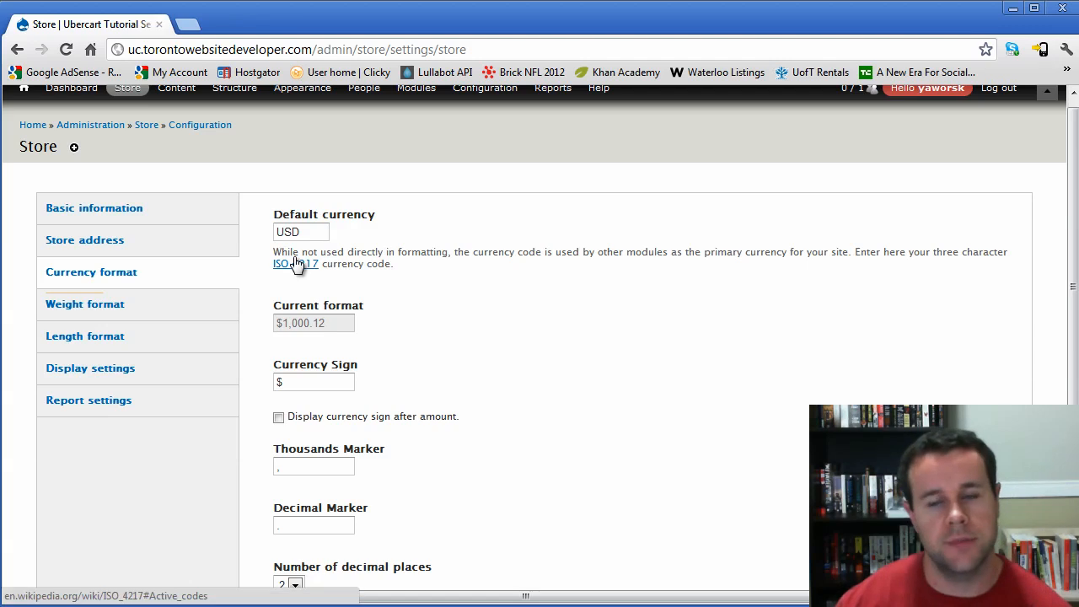
{"action": "double_click", "coordinate": [310, 233]}
{"action": "left_click", "coordinate": [313, 233]}
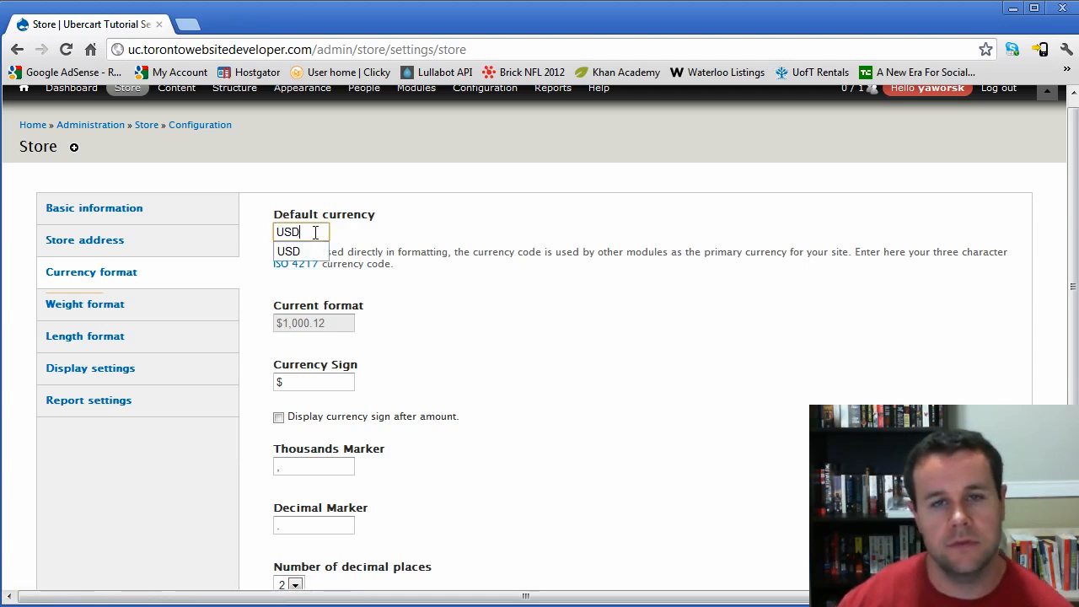
{"action": "left_click", "coordinate": [389, 244]}
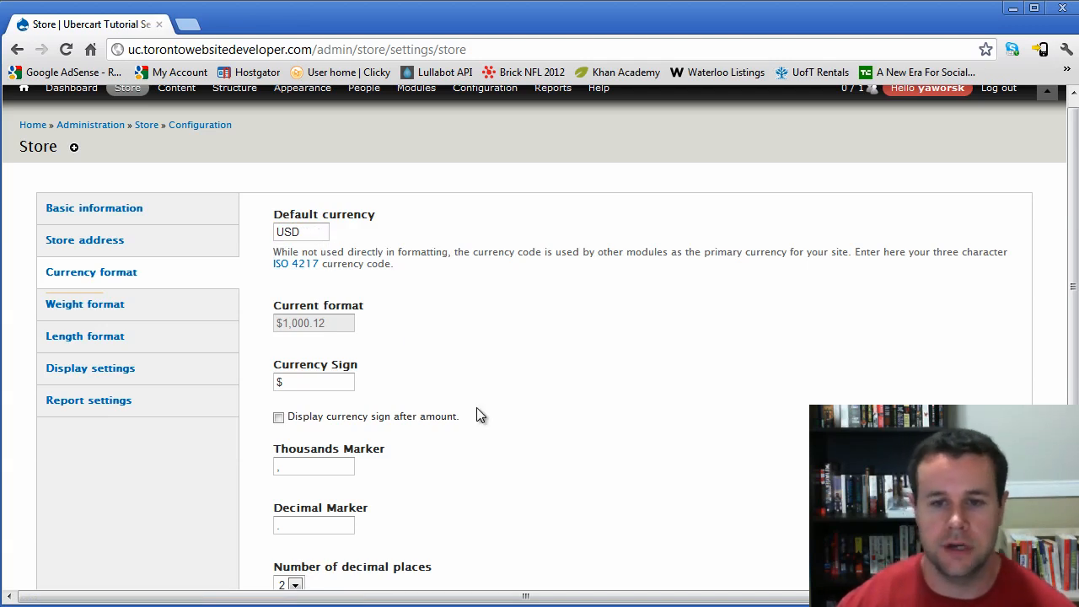
{"action": "scroll", "coordinate": [477, 413], "scroll_direction": "down", "scroll_amount": 1}
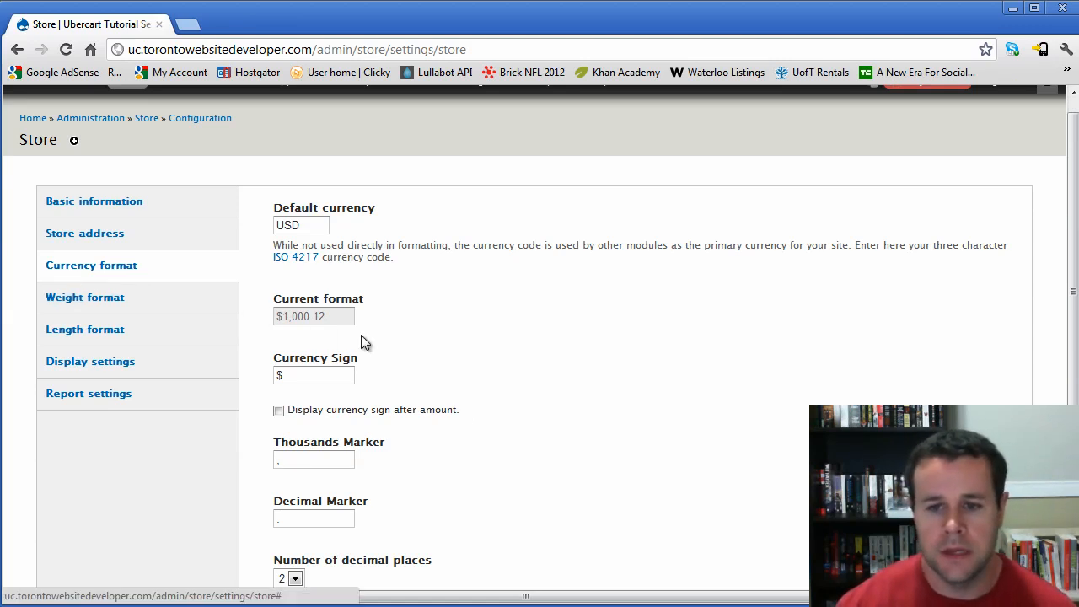
{"action": "scroll", "coordinate": [295, 342], "scroll_direction": "down", "scroll_amount": 1}
Open the weight format settings and check the available default units of measurement, keeping Pounds.
{"action": "left_click", "coordinate": [135, 265]}
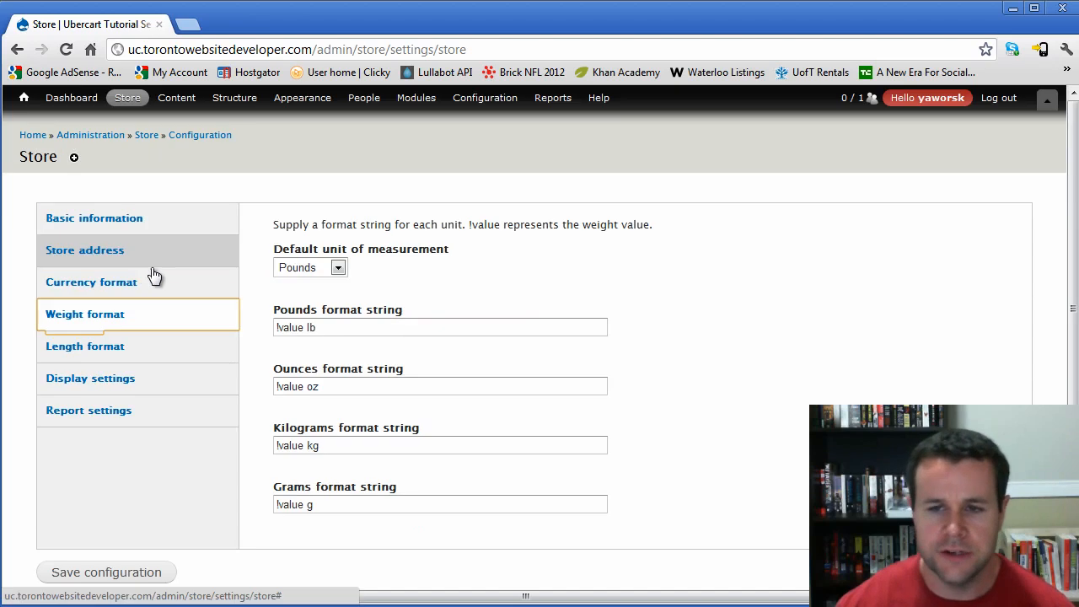
{"action": "left_click", "coordinate": [338, 268]}
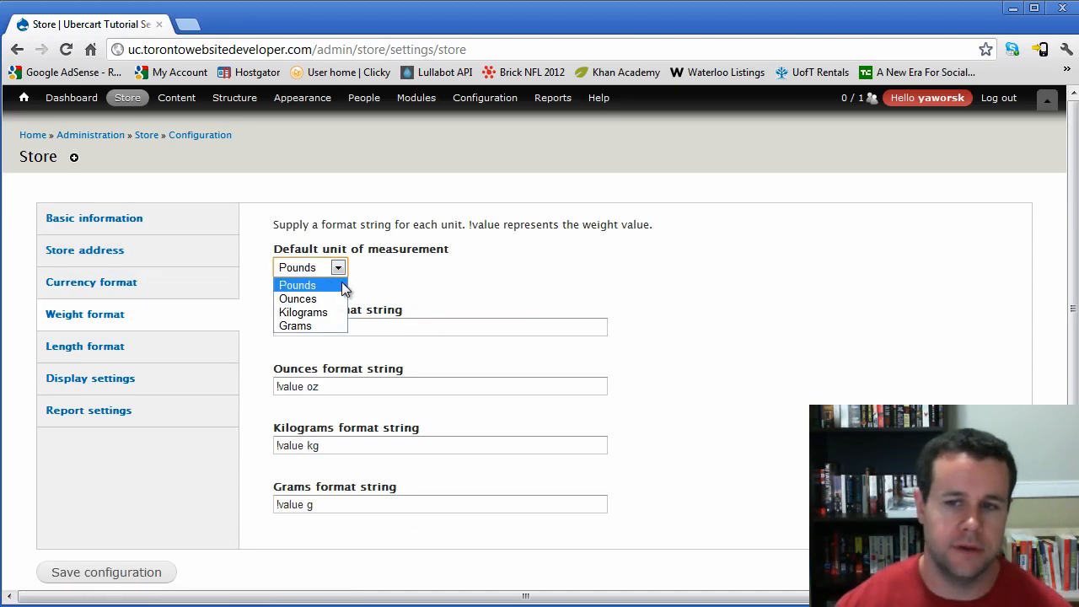
{"action": "left_click", "coordinate": [341, 272]}
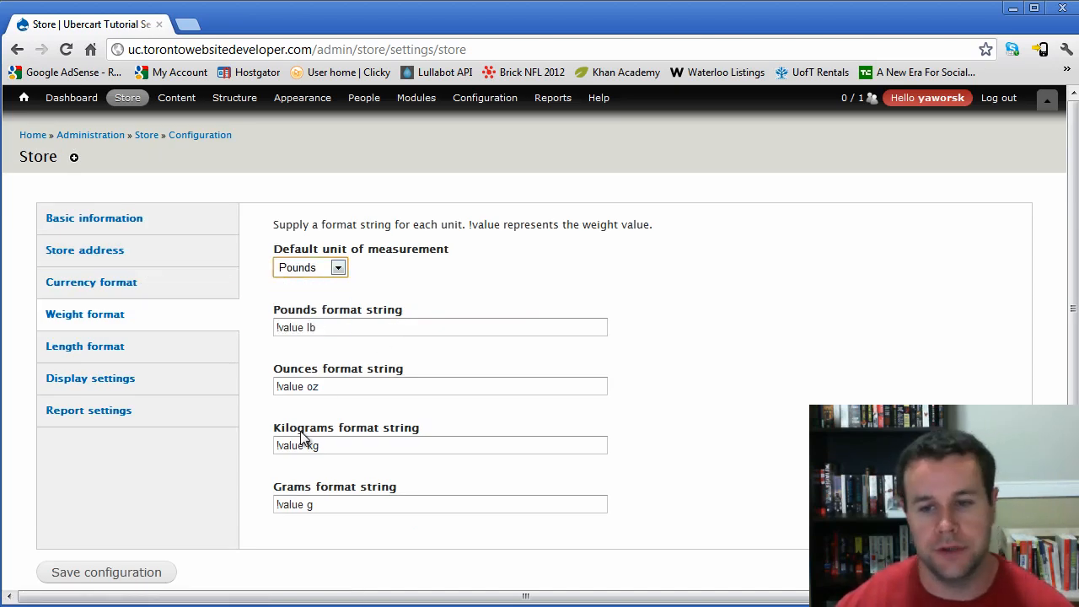
View the length format settings and the display settings for customer addresses and the footer message.
{"action": "left_click", "coordinate": [159, 350]}
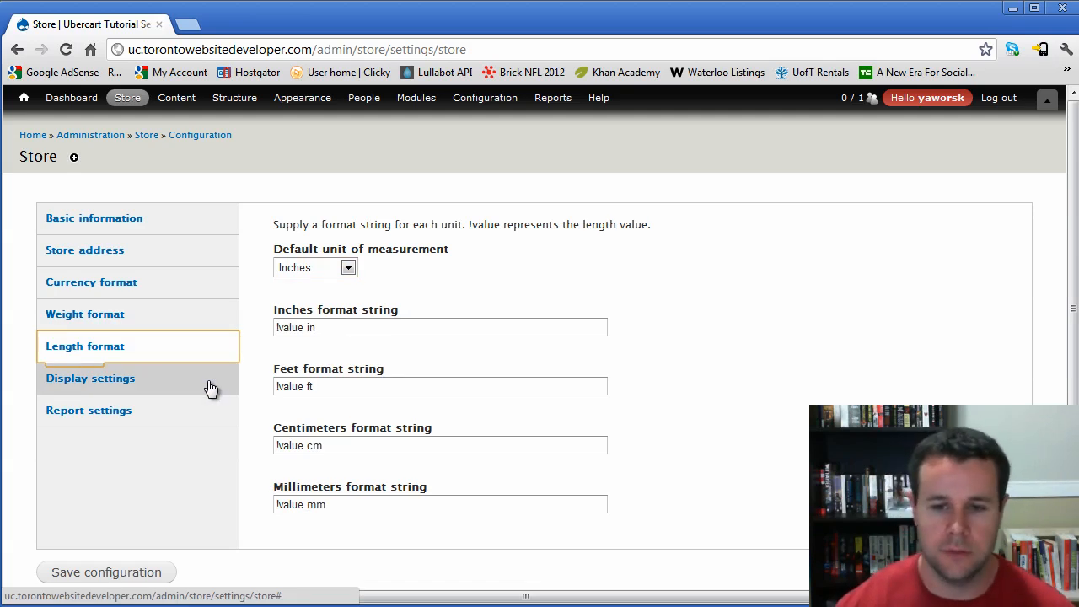
{"action": "left_click", "coordinate": [179, 384]}
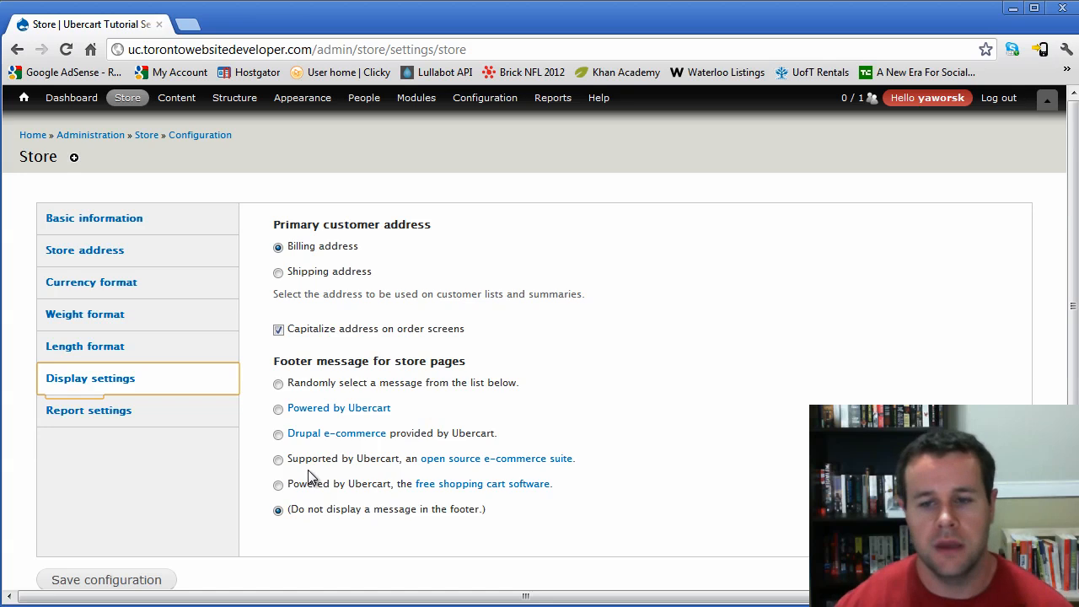
Choose "Powered by Ubercart" as the footer message for store pages.
{"action": "left_click", "coordinate": [520, 413]}
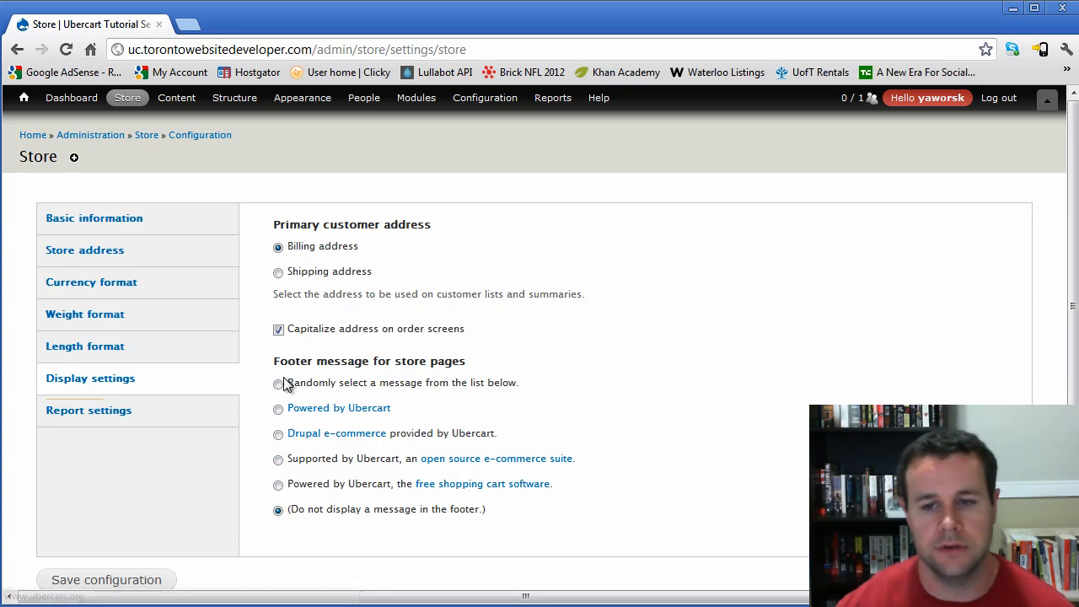
{"action": "left_click", "coordinate": [278, 409]}
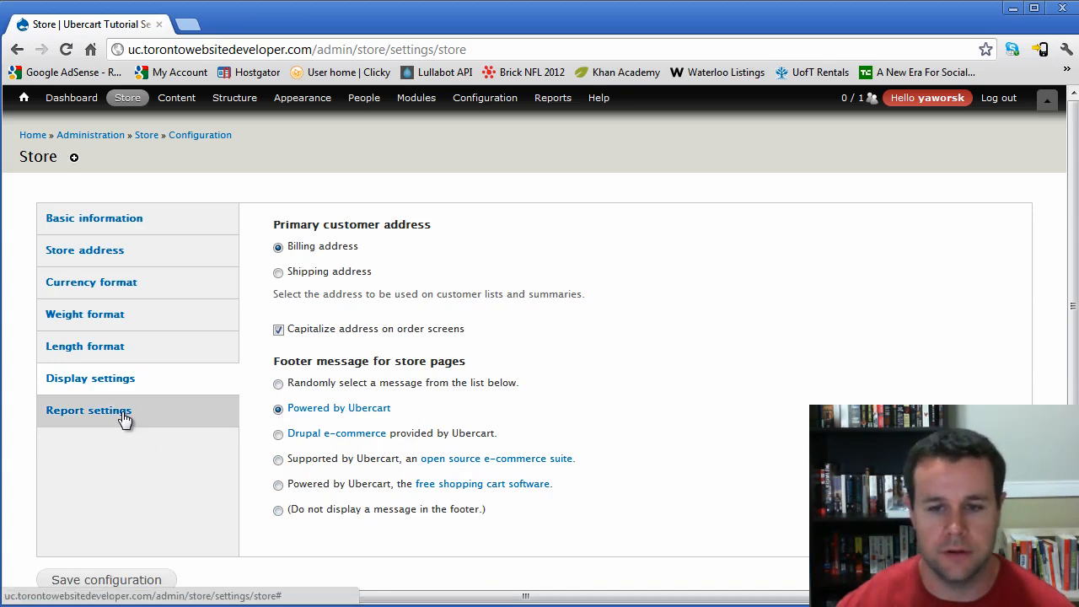
Review the report settings for row count and reported statuses, and save the store configuration.
{"action": "left_click", "coordinate": [124, 417]}
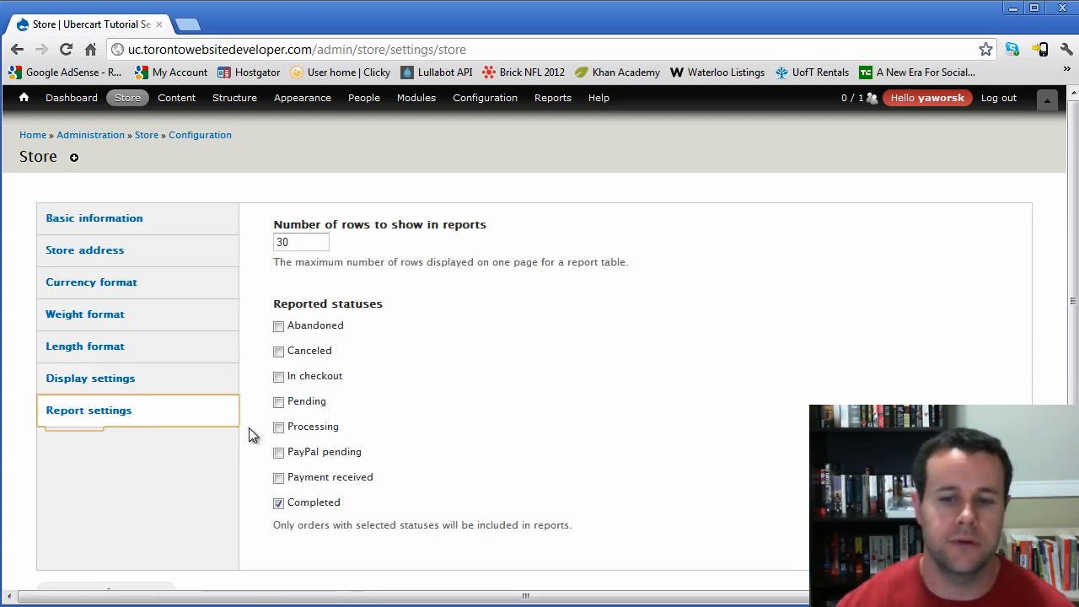
{"action": "mouse_move", "coordinate": [133, 100]}
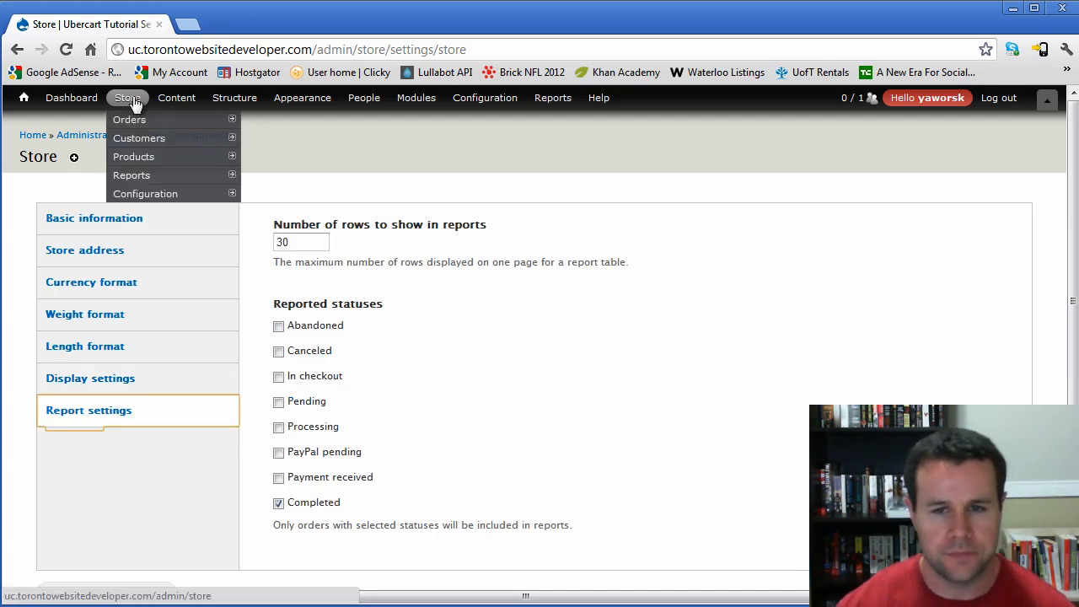
{"action": "mouse_move", "coordinate": [145, 160]}
{"action": "mouse_move", "coordinate": [148, 179]}
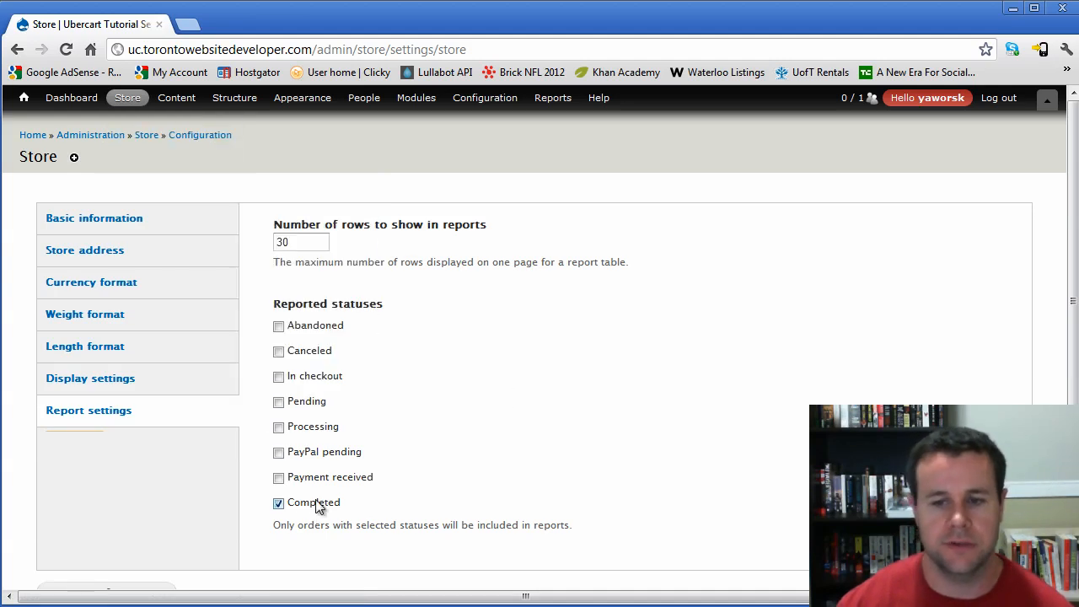
{"action": "scroll", "coordinate": [322, 499], "scroll_direction": "down", "scroll_amount": 1}
{"action": "scroll", "coordinate": [322, 500], "scroll_direction": "down", "scroll_amount": 2}
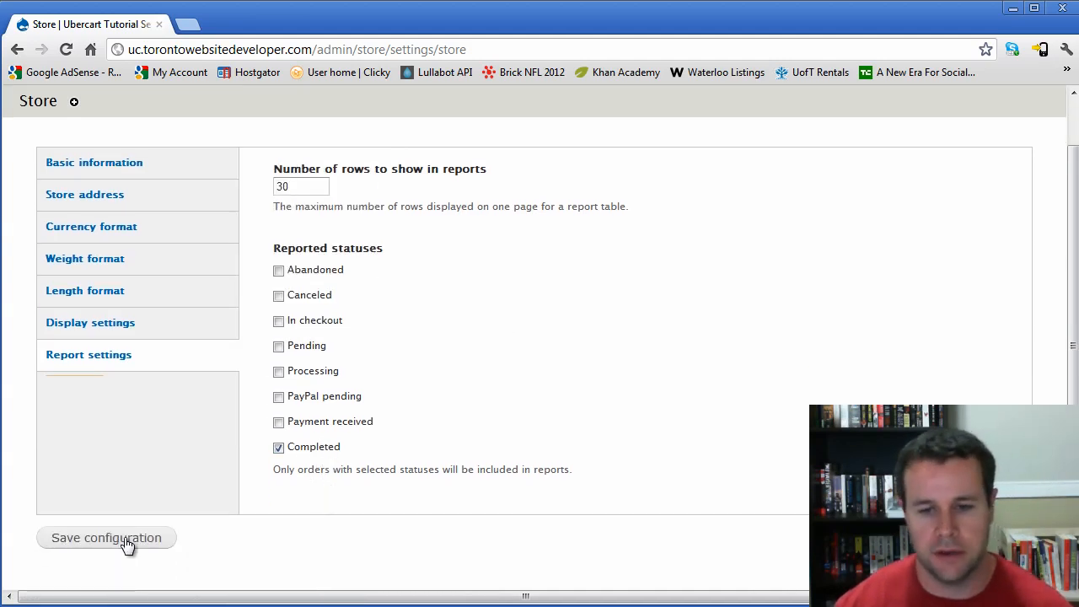
{"action": "left_click", "coordinate": [127, 542]}
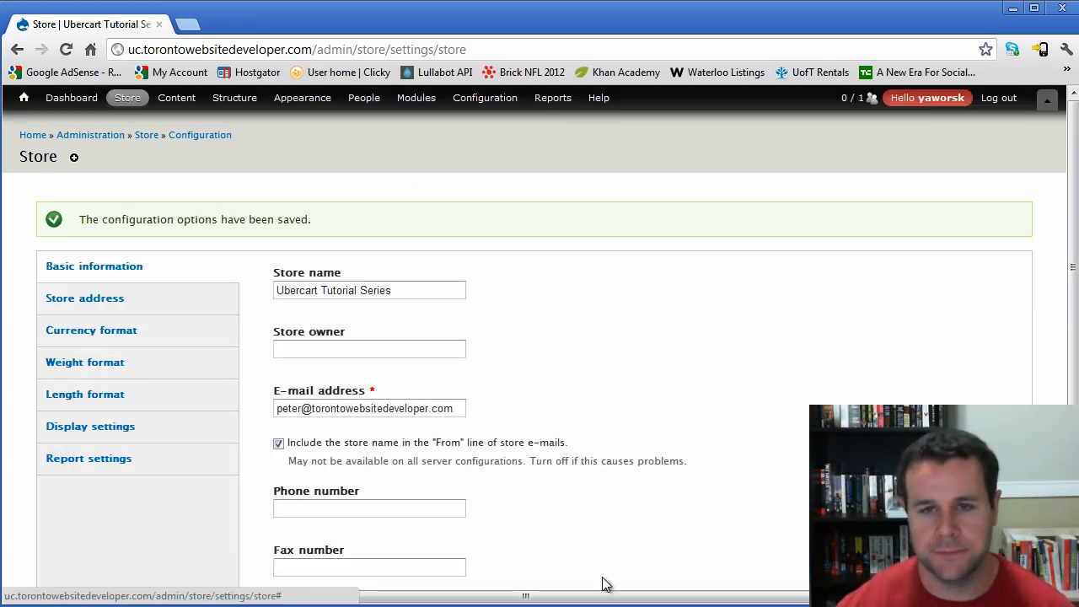
Open the cart configuration and review its basic settings for the add-to-cart message, redirect page and Shipping quotes pane.
{"action": "mouse_move", "coordinate": [173, 196]}
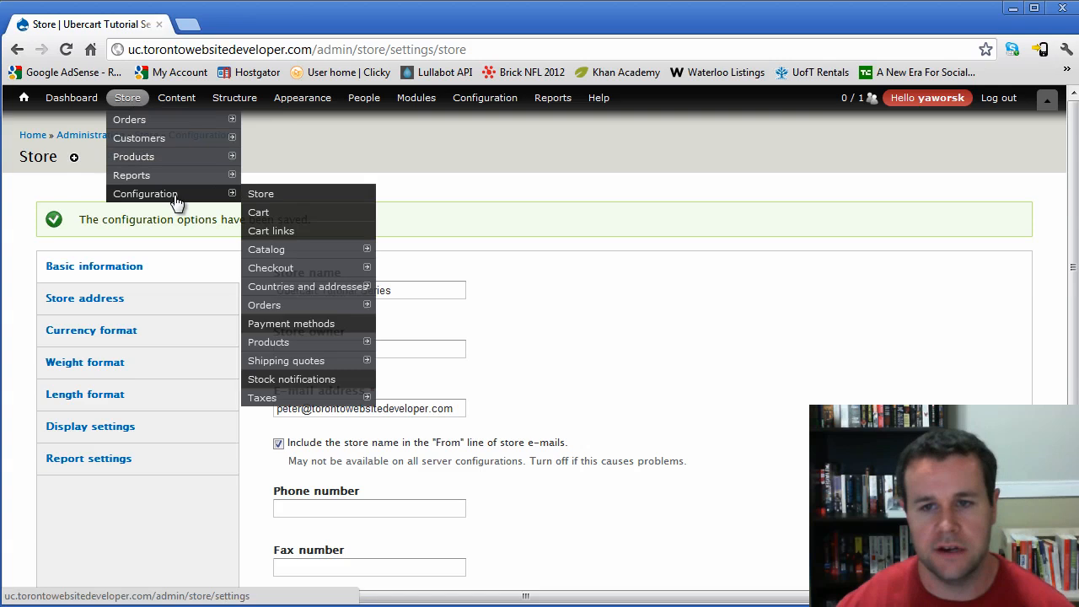
{"action": "left_click", "coordinate": [286, 211]}
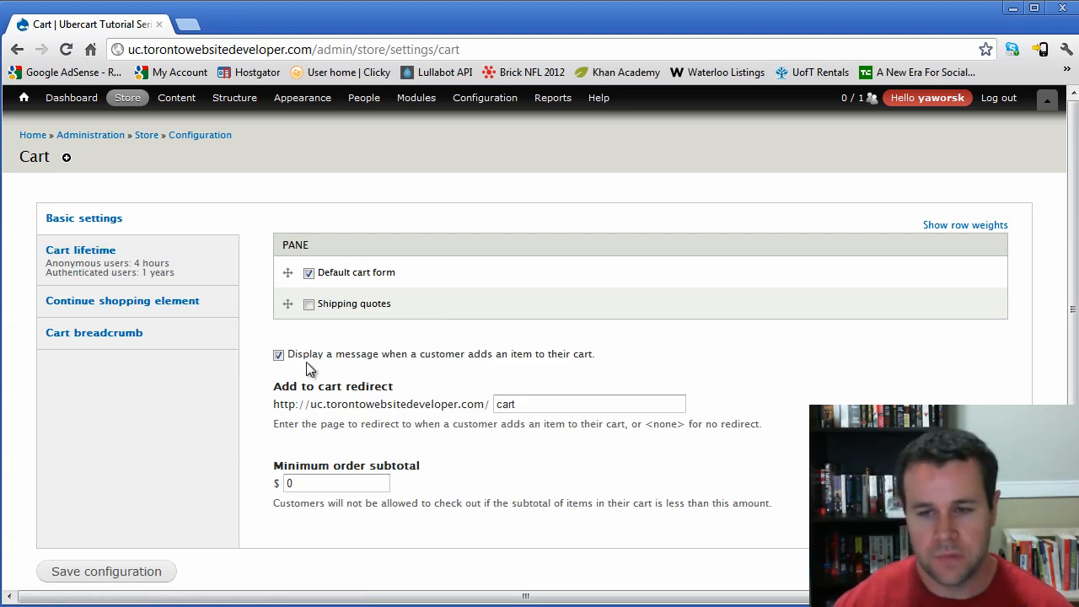
{"action": "left_click_drag", "start_coordinate": [596, 354], "coordinate": [455, 357]}
{"action": "left_click", "coordinate": [528, 363]}
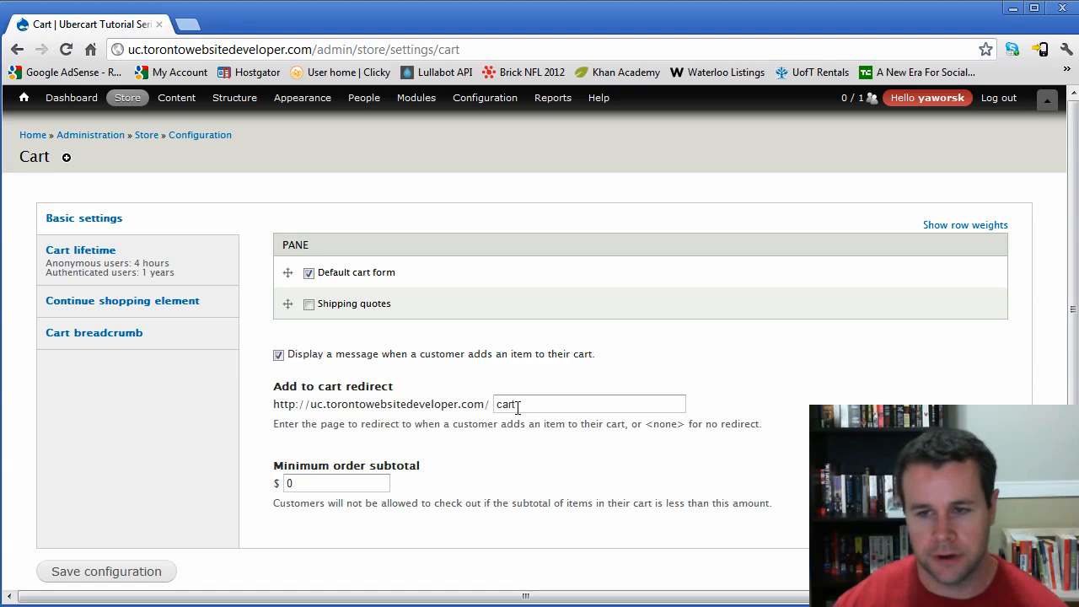
{"action": "double_click", "coordinate": [525, 403]}
{"action": "left_click", "coordinate": [538, 402]}
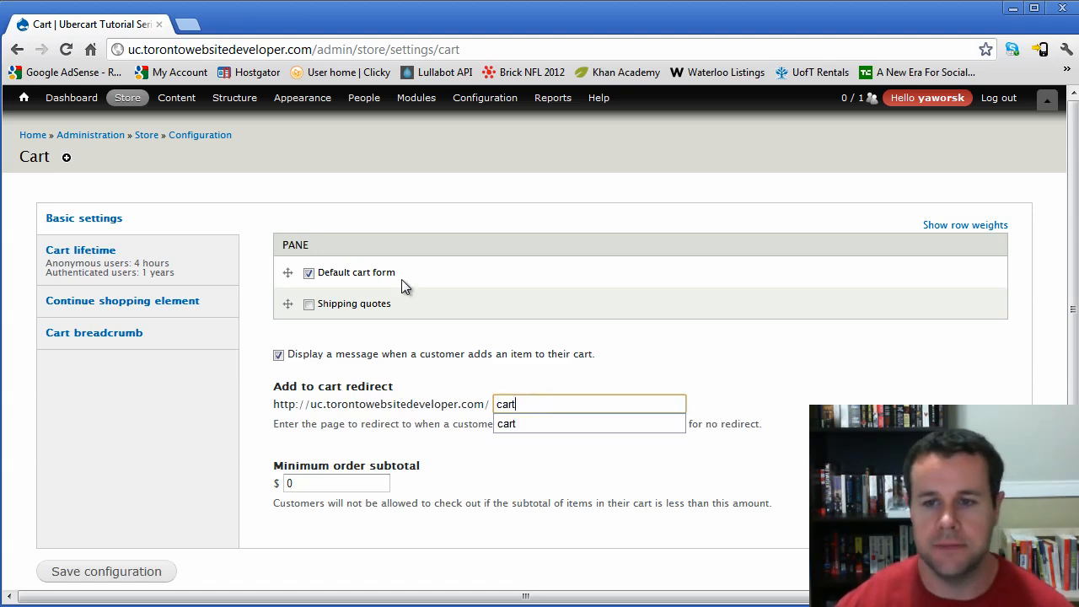
{"action": "left_click", "coordinate": [309, 307]}
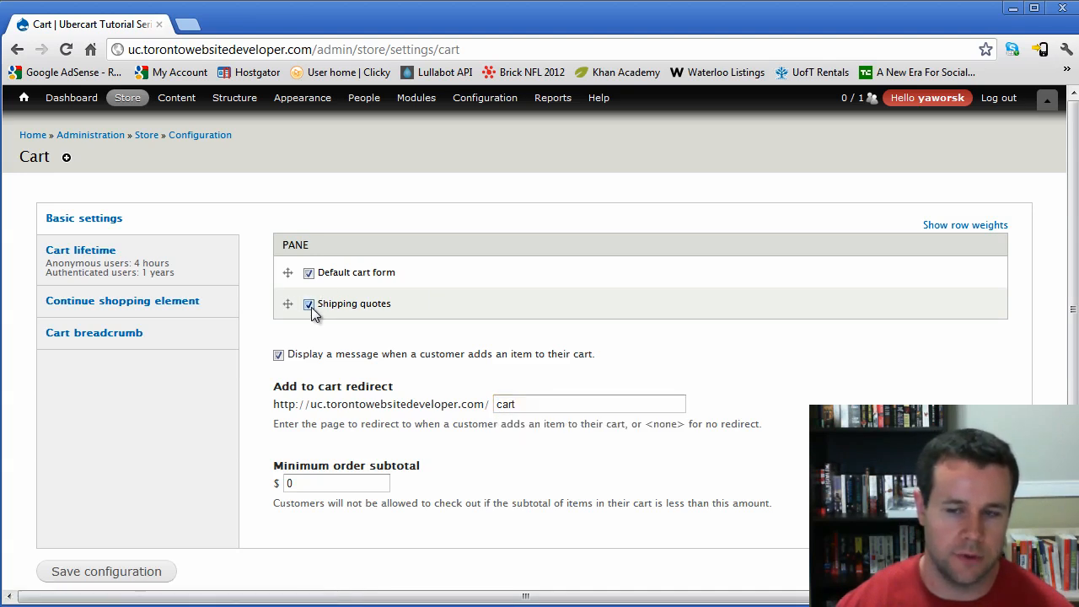
{"action": "left_click", "coordinate": [310, 305]}
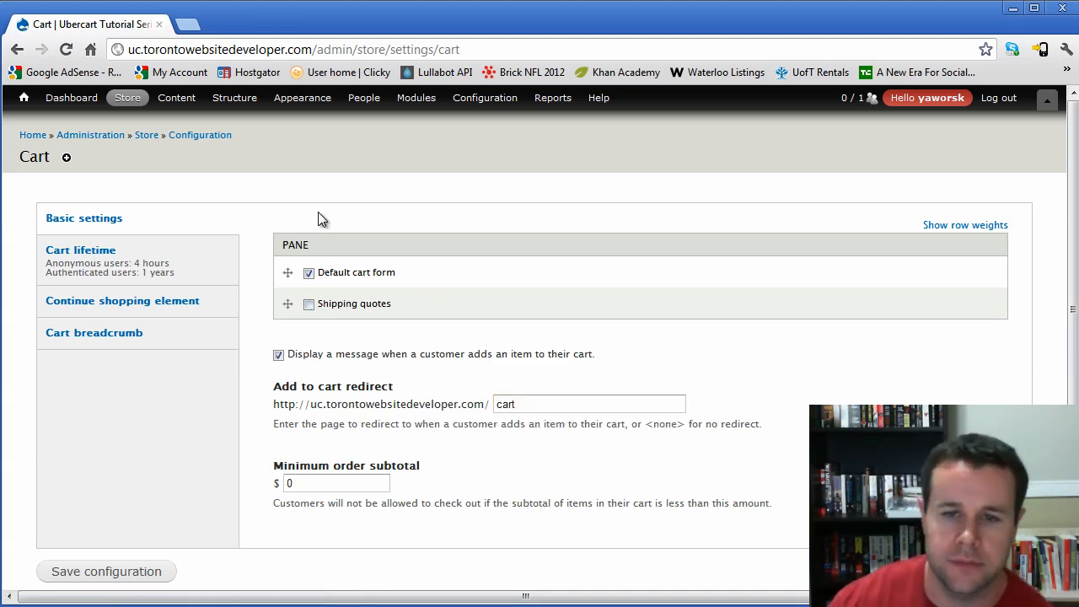
View the cart lifetime settings and check the duration and unit choices for authenticated users.
{"action": "left_click", "coordinate": [165, 258]}
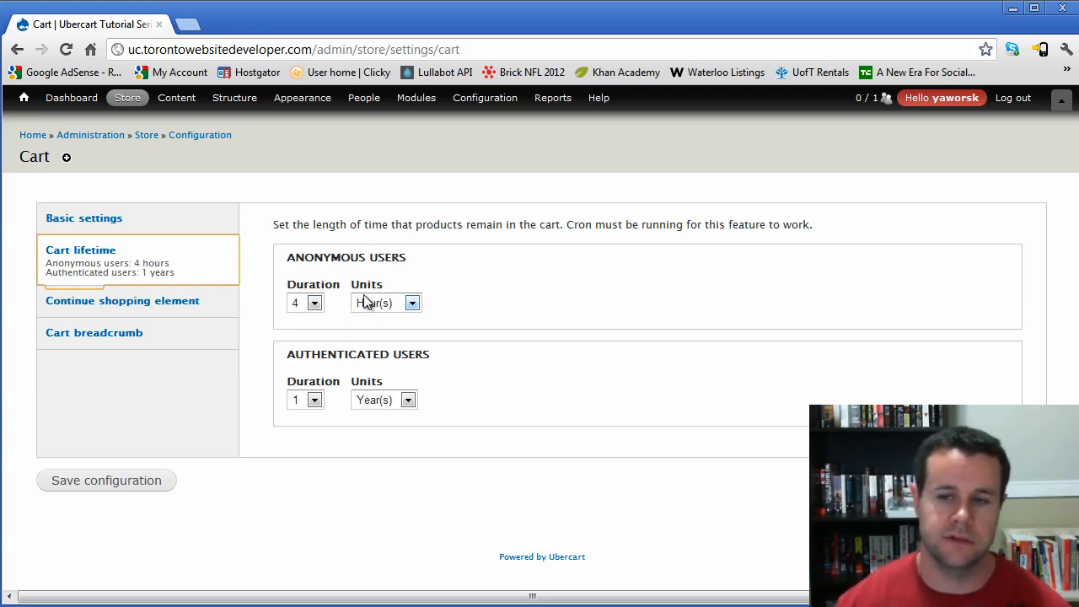
{"action": "left_click_drag", "start_coordinate": [287, 354], "coordinate": [427, 357]}
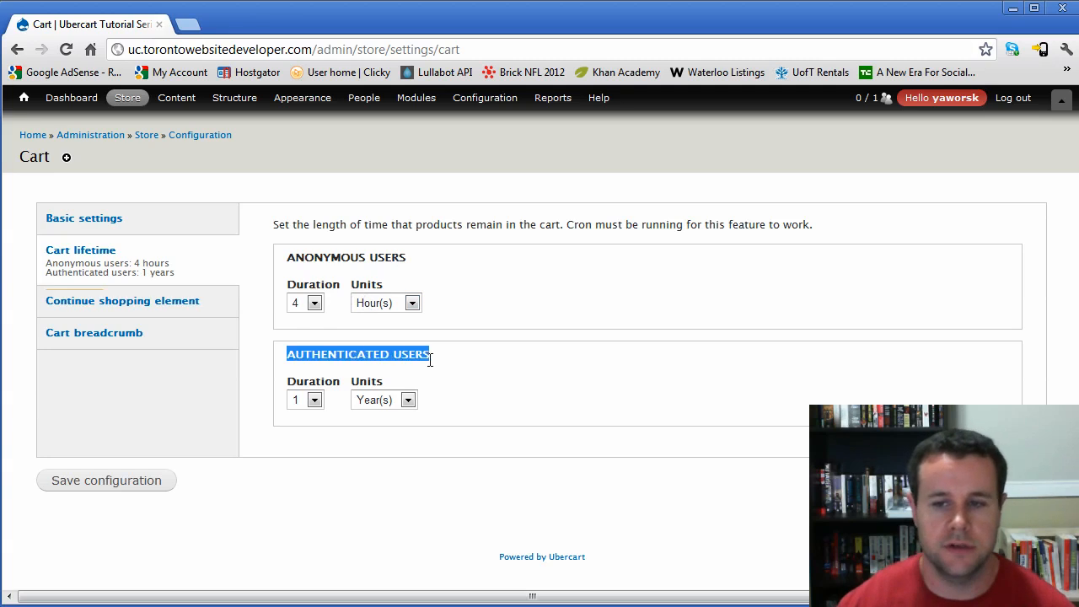
{"action": "left_click", "coordinate": [431, 360]}
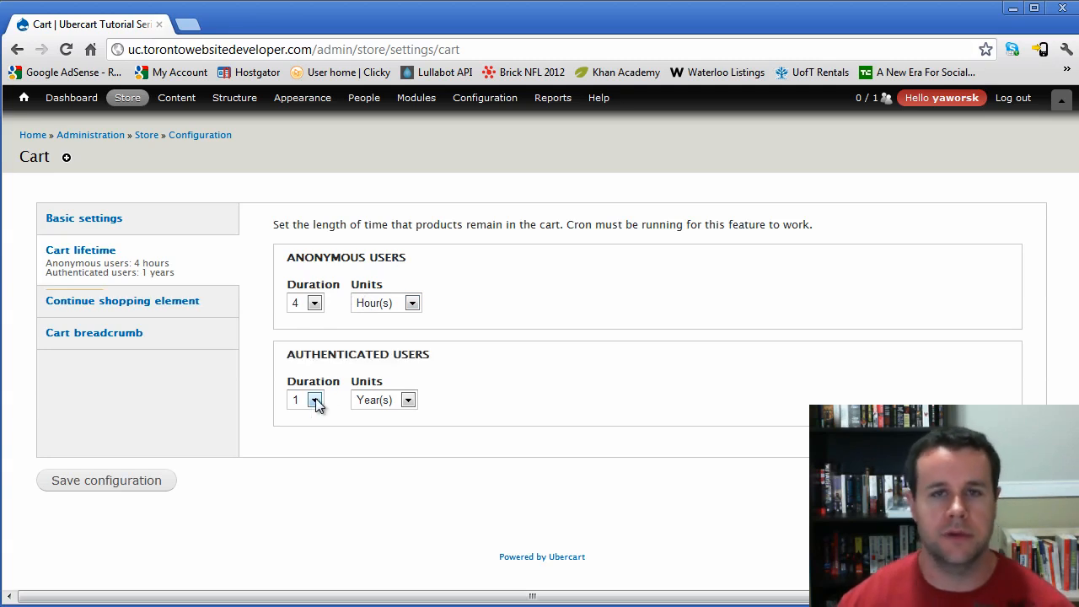
{"action": "left_click", "coordinate": [315, 398]}
{"action": "left_click", "coordinate": [314, 401]}
{"action": "left_click", "coordinate": [393, 400]}
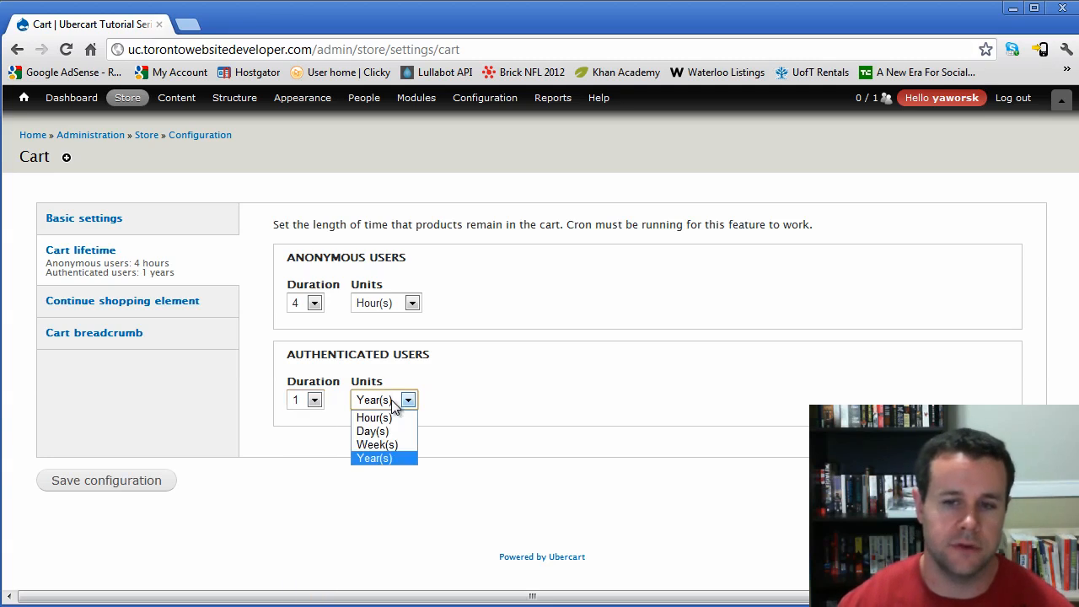
{"action": "left_click", "coordinate": [393, 400]}
View the continue shopping element's destination and custom text fields, and the cart breadcrumb settings.
{"action": "left_click", "coordinate": [182, 304]}
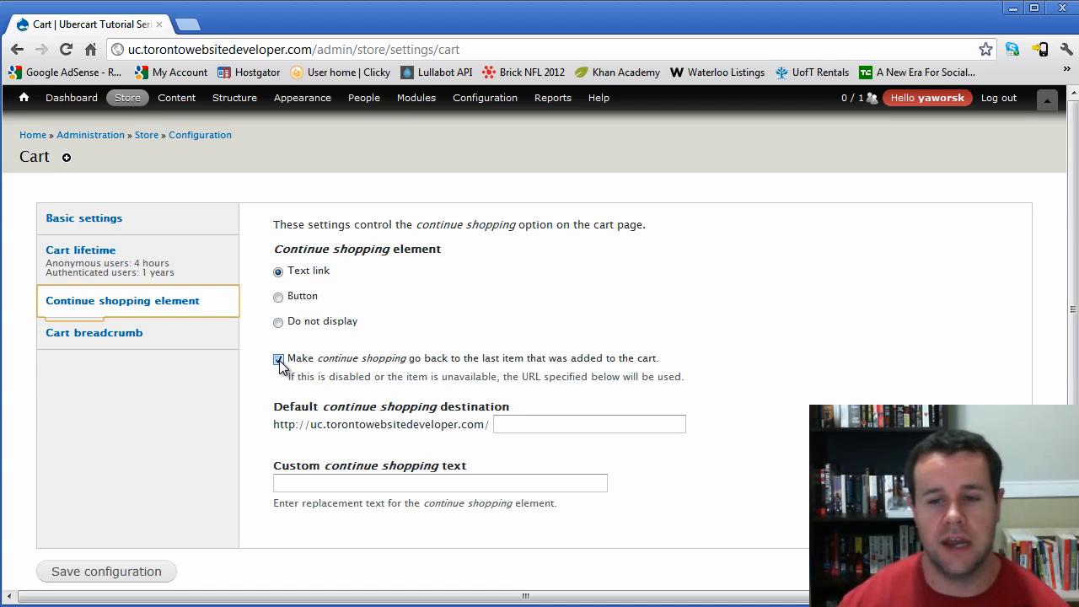
{"action": "left_click", "coordinate": [527, 422]}
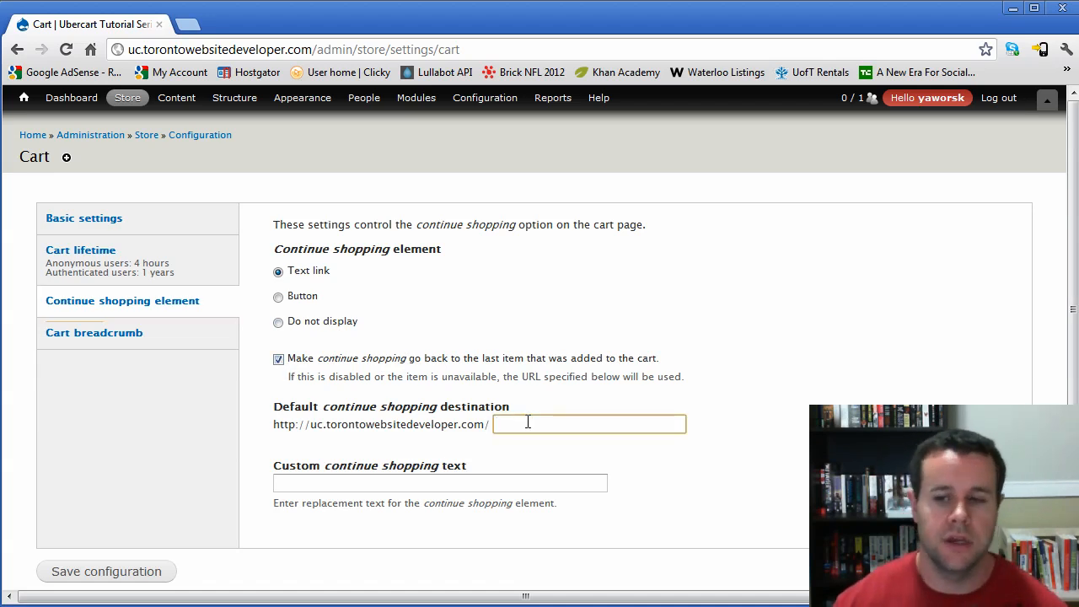
{"action": "left_click", "coordinate": [449, 482]}
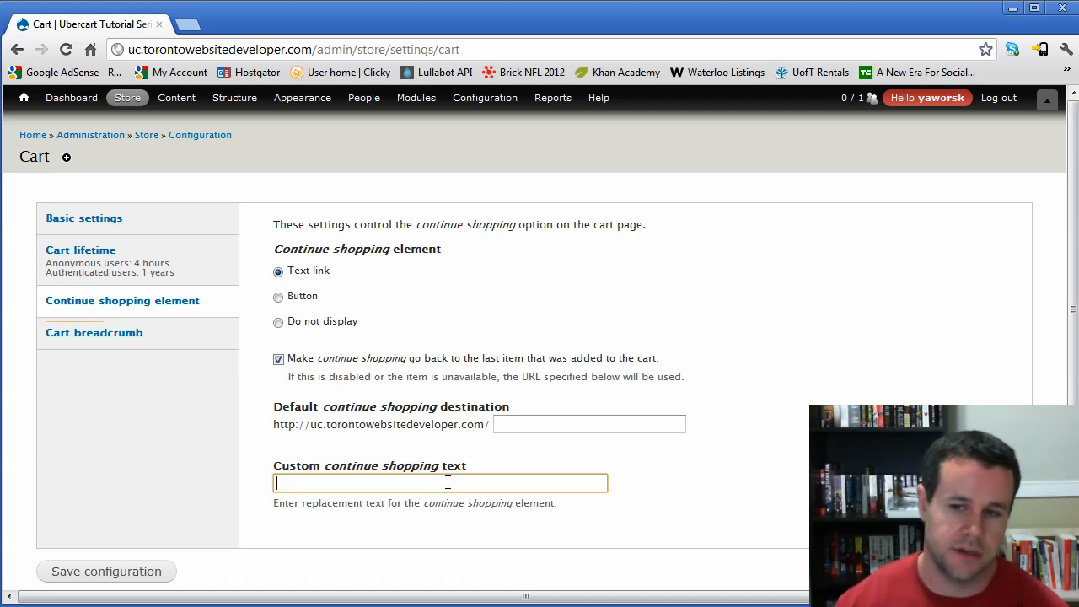
{"action": "left_click", "coordinate": [148, 331]}
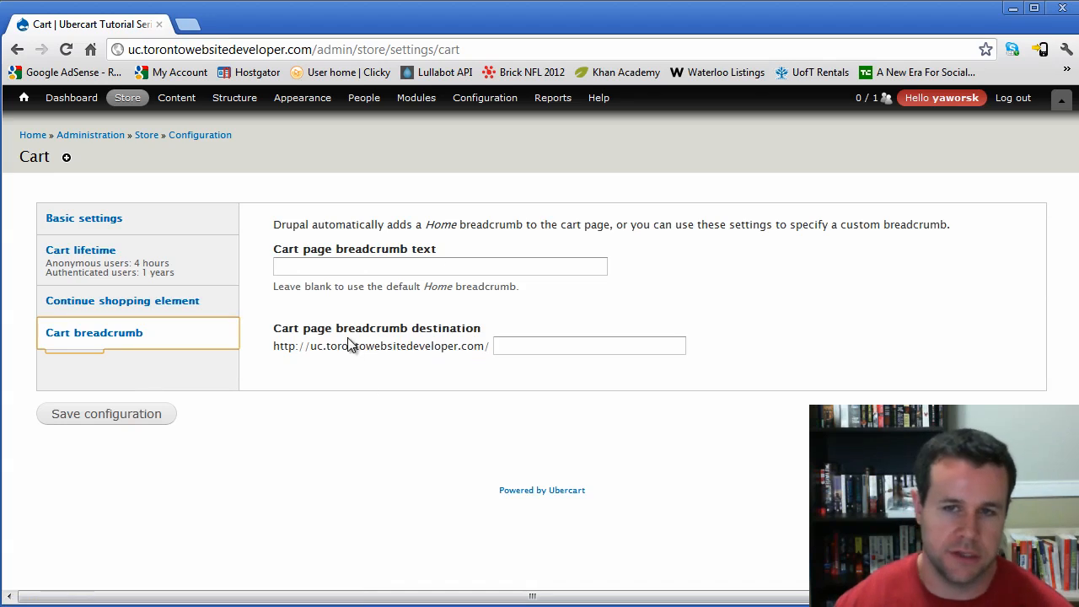
Open the Cart links settings of the store configuration.
{"action": "mouse_move", "coordinate": [116, 103]}
{"action": "mouse_move", "coordinate": [192, 197]}
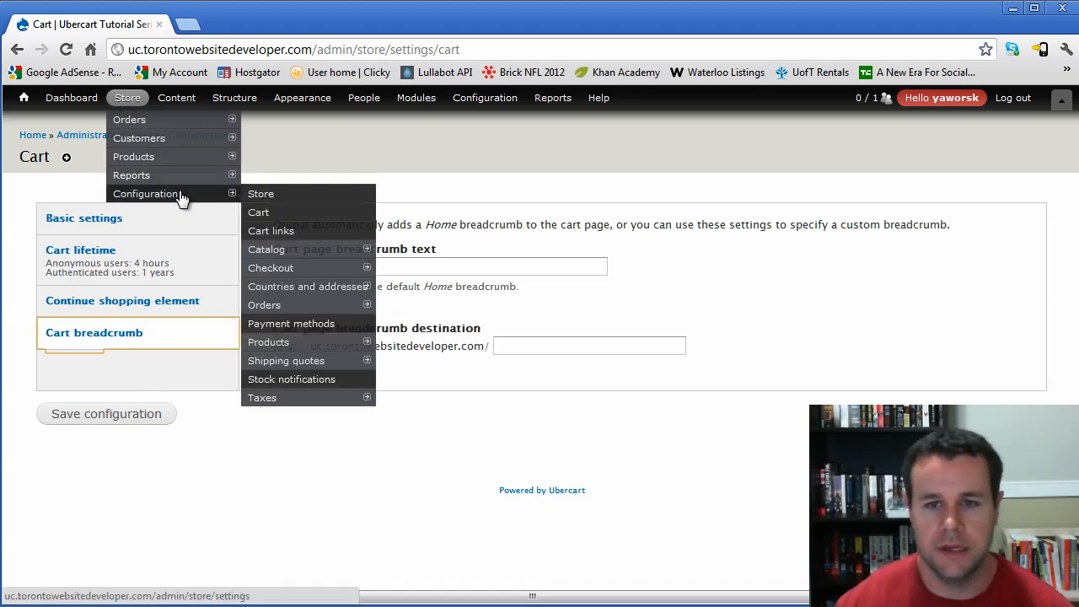
{"action": "left_click", "coordinate": [292, 234]}
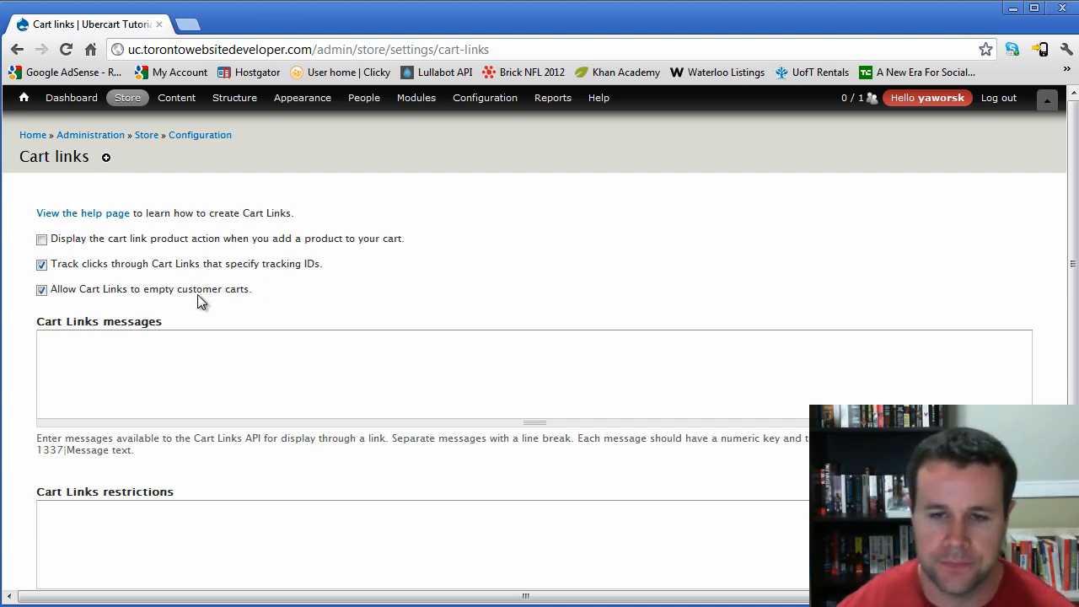
Open the Cart Links help page and read its introduction and the cart link URL format.
{"action": "left_click", "coordinate": [112, 215]}
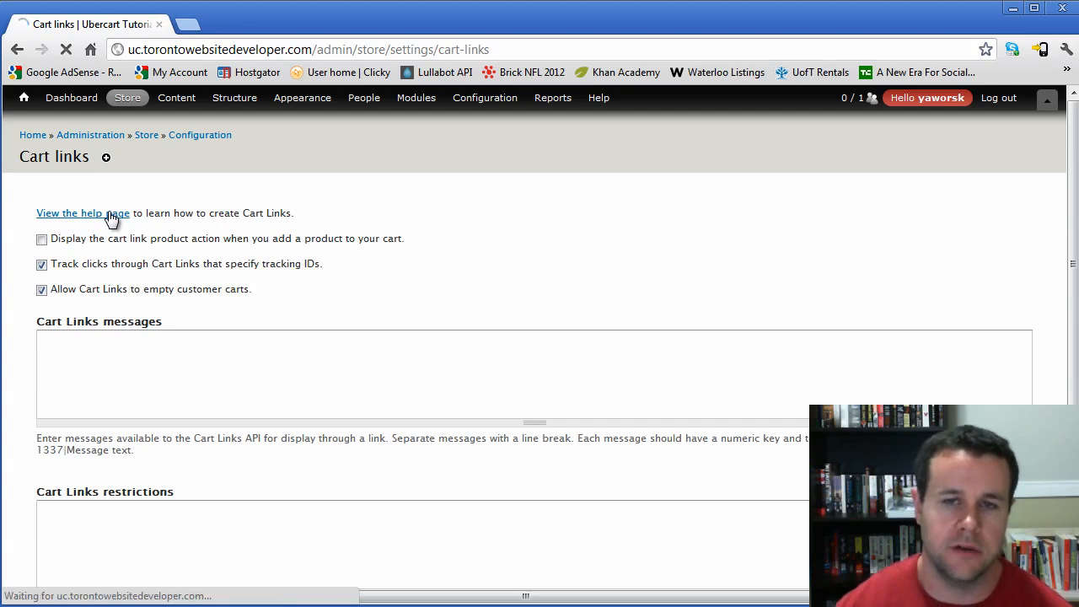
{"action": "scroll", "coordinate": [390, 395], "scroll_direction": "down", "scroll_amount": 1}
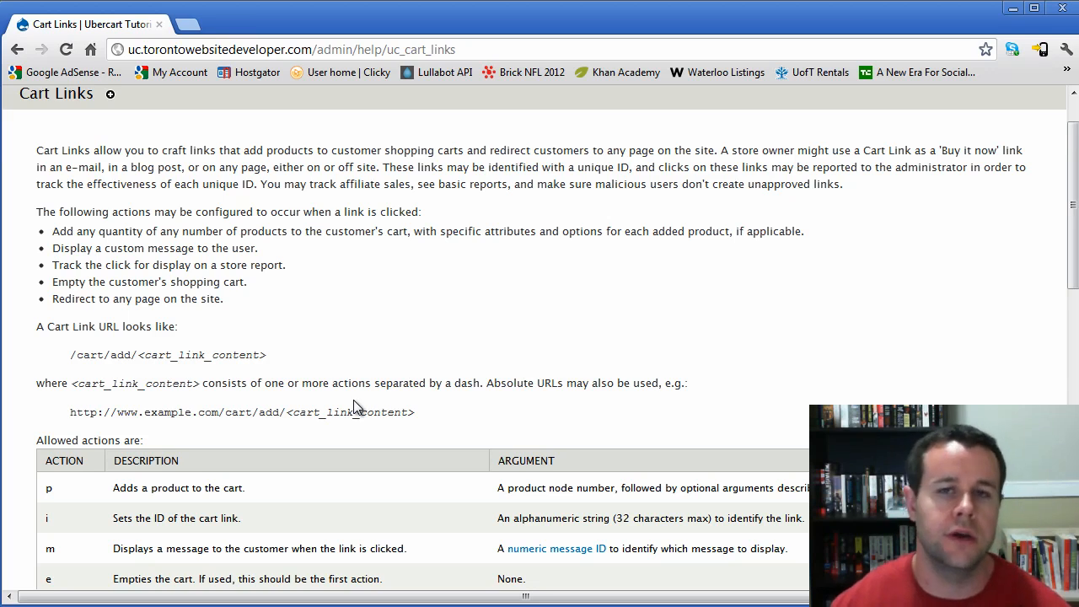
{"action": "scroll", "coordinate": [478, 368], "scroll_direction": "down", "scroll_amount": 1}
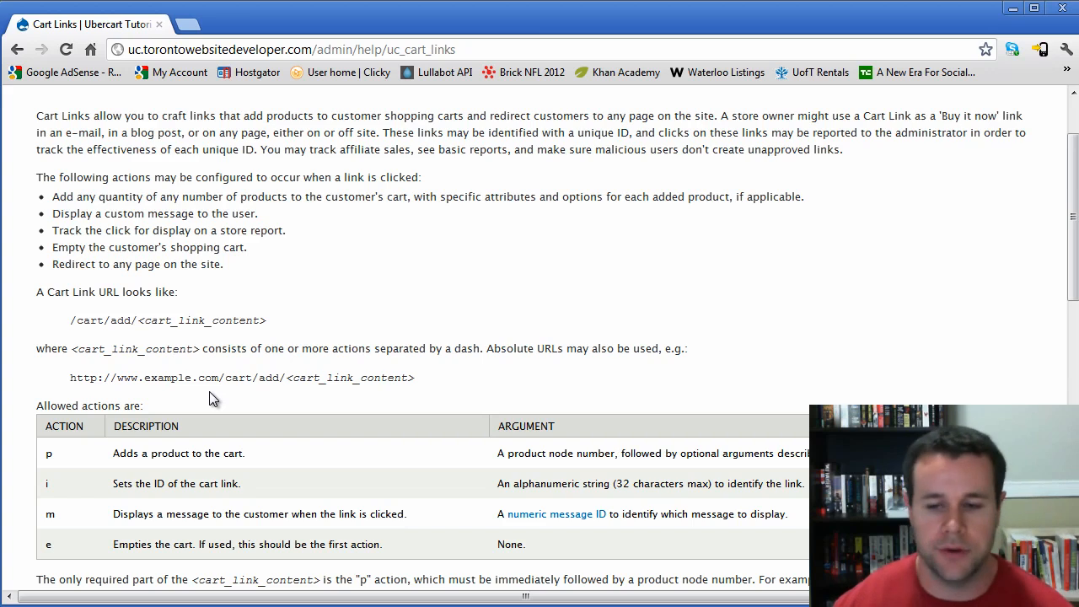
{"action": "scroll", "coordinate": [416, 359], "scroll_direction": "down", "scroll_amount": 1}
{"action": "scroll", "coordinate": [414, 368], "scroll_direction": "up", "scroll_amount": 1}
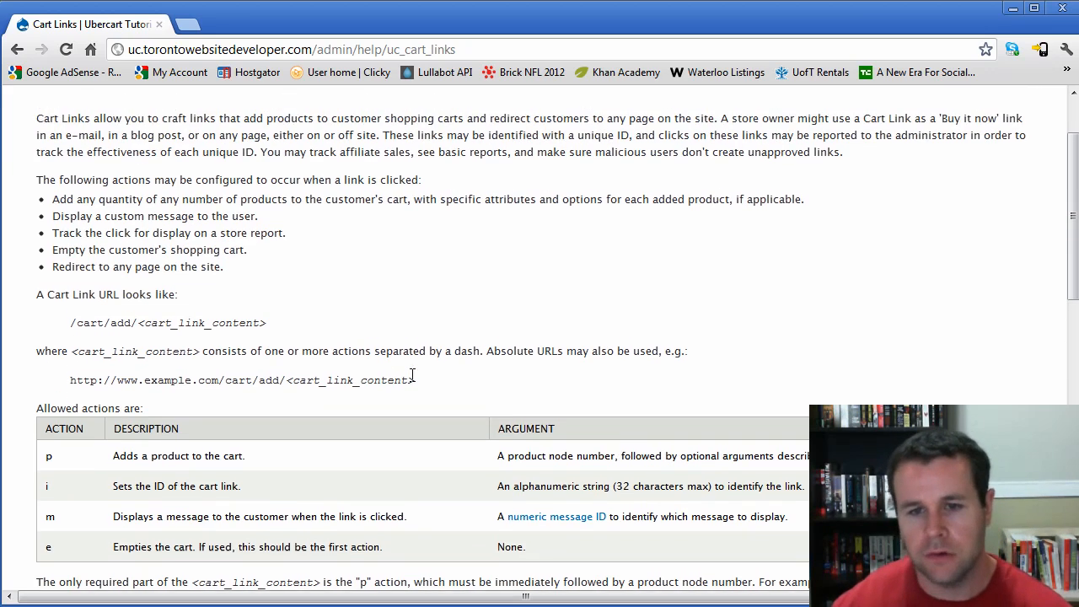
{"action": "scroll", "coordinate": [413, 376], "scroll_direction": "up", "scroll_amount": 1}
{"action": "left_click_drag", "start_coordinate": [450, 426], "coordinate": [71, 429]}
{"action": "left_click", "coordinate": [88, 424]}
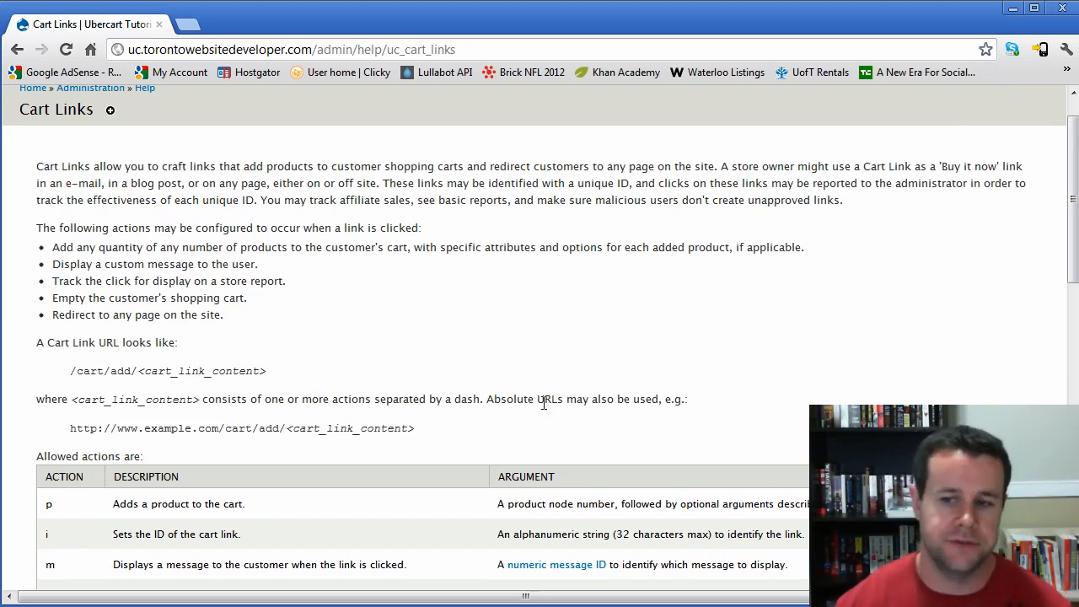
Examine the table of allowed cart link actions and their arguments on the help page.
{"action": "scroll", "coordinate": [436, 421], "scroll_direction": "down", "scroll_amount": 5}
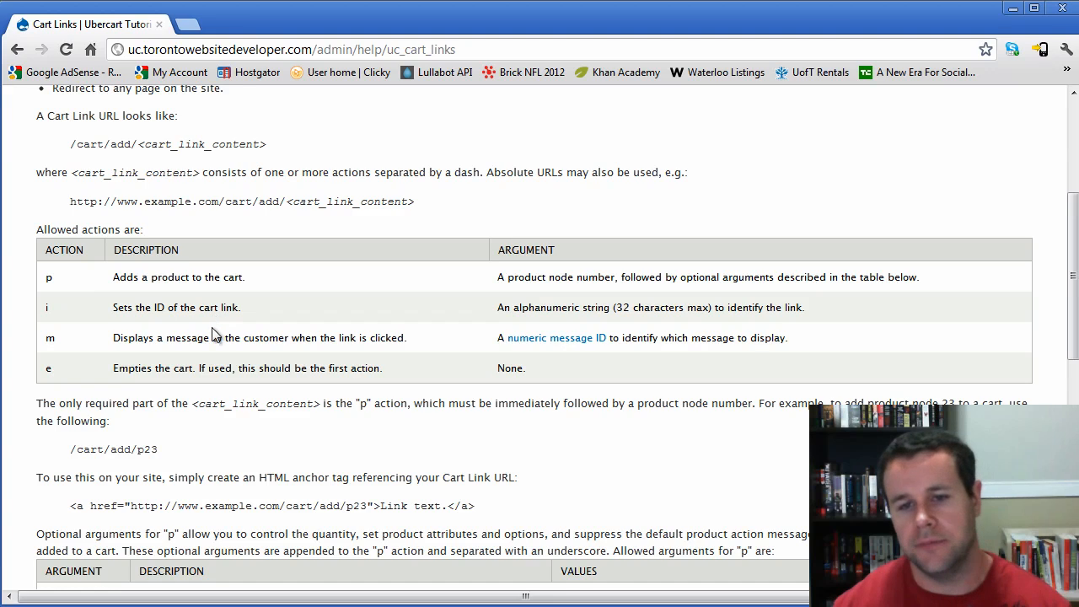
{"action": "left_click_drag", "start_coordinate": [242, 308], "coordinate": [221, 308]}
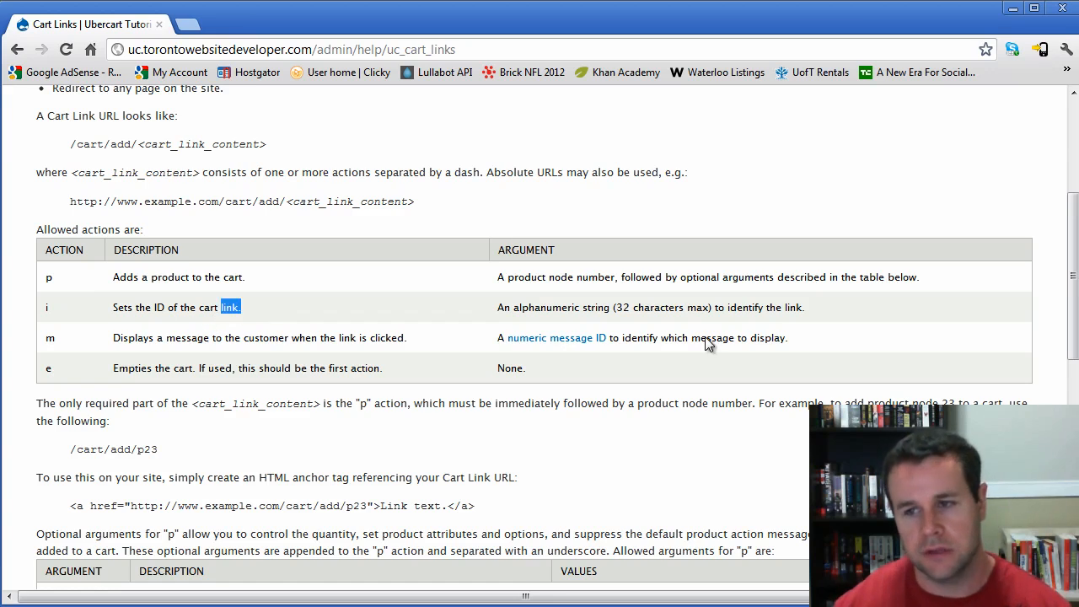
{"action": "left_click", "coordinate": [352, 310]}
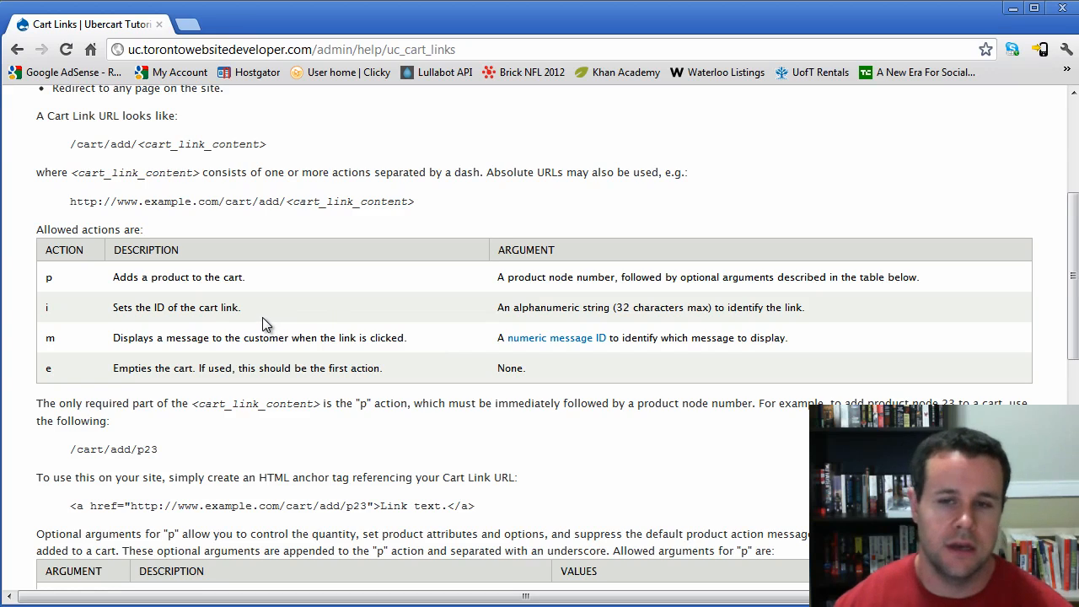
Check the Cart Links messages and Cart Links restrictions fields on the Cart links settings page.
{"action": "left_click", "coordinate": [547, 339]}
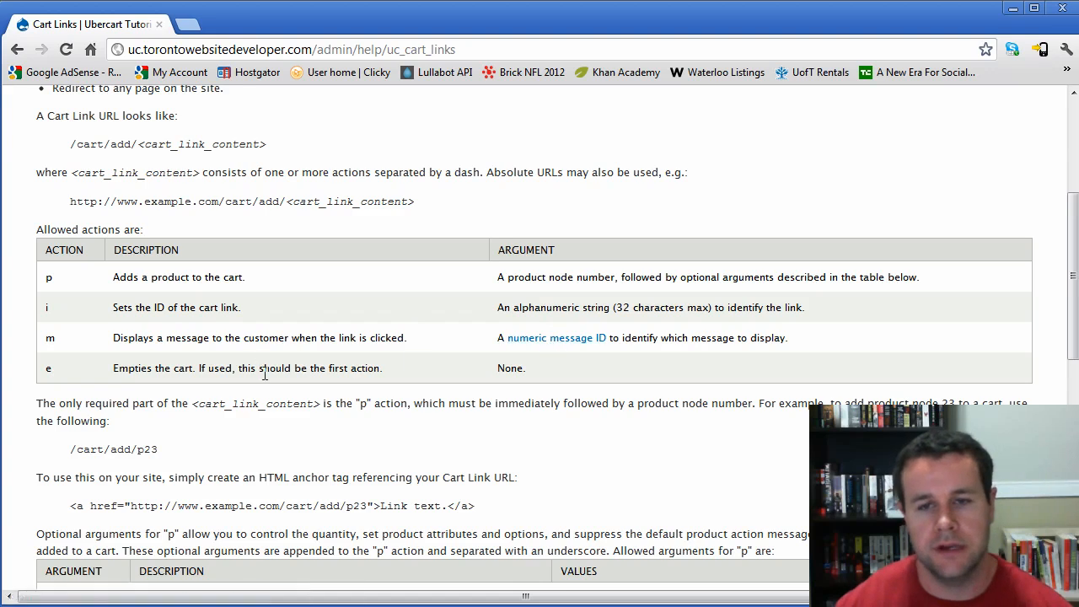
{"action": "scroll", "coordinate": [259, 374], "scroll_direction": "up", "scroll_amount": 1}
{"action": "left_click", "coordinate": [140, 390]}
{"action": "left_click", "coordinate": [125, 532]}
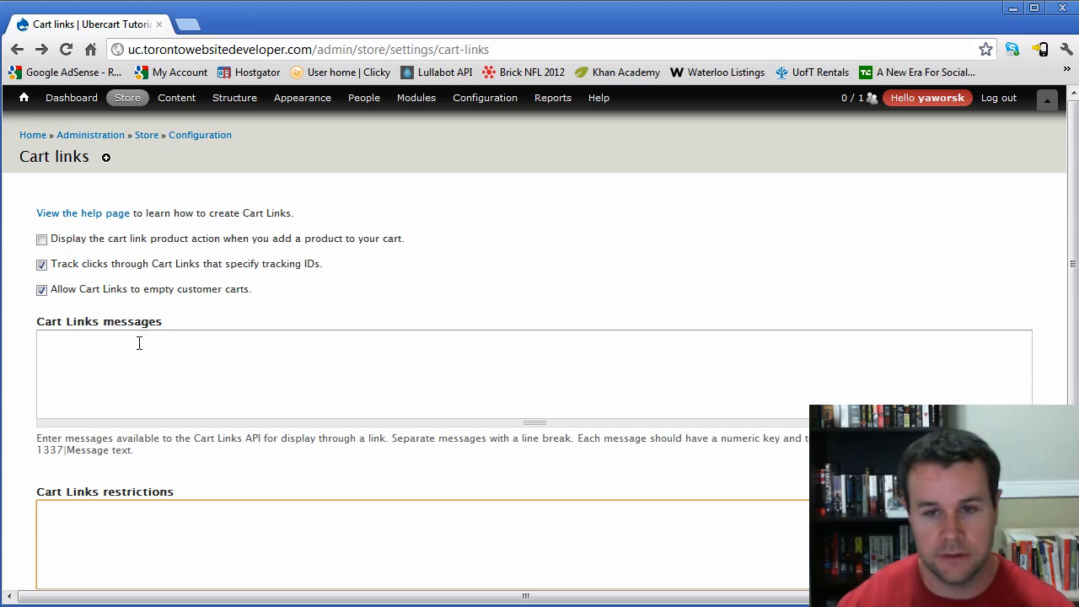
Return to the Cart Links help page and read the optional "p" arguments and the example links.
{"action": "key", "text": "alt+Left"}
{"action": "scroll", "coordinate": [179, 404], "scroll_direction": "down", "scroll_amount": 1}
{"action": "scroll", "coordinate": [179, 405], "scroll_direction": "down", "scroll_amount": 3}
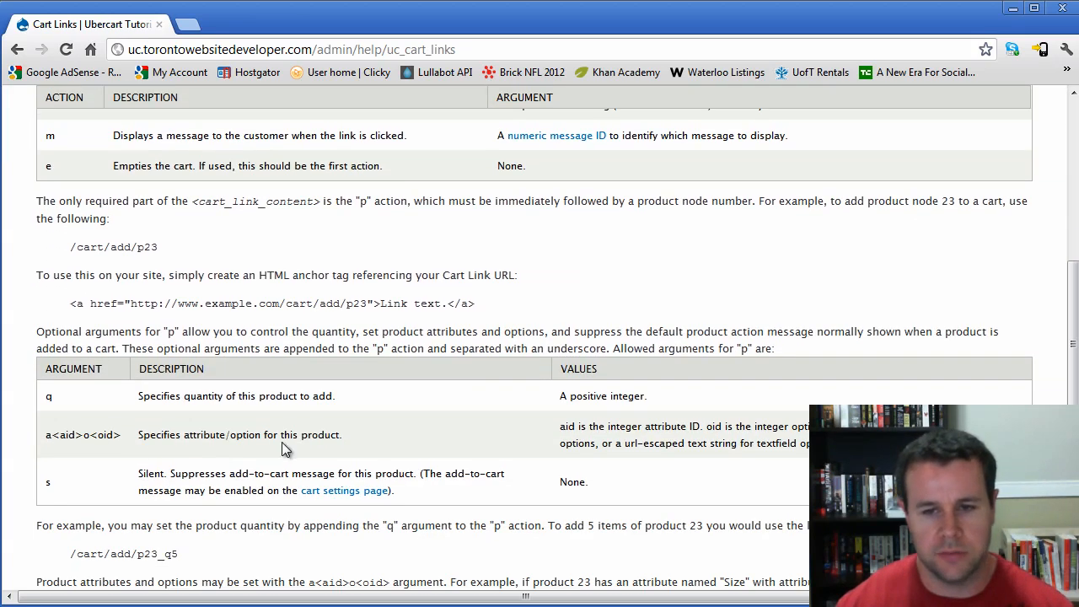
{"action": "scroll", "coordinate": [189, 502], "scroll_direction": "down", "scroll_amount": 2}
{"action": "scroll", "coordinate": [189, 503], "scroll_direction": "down", "scroll_amount": 3}
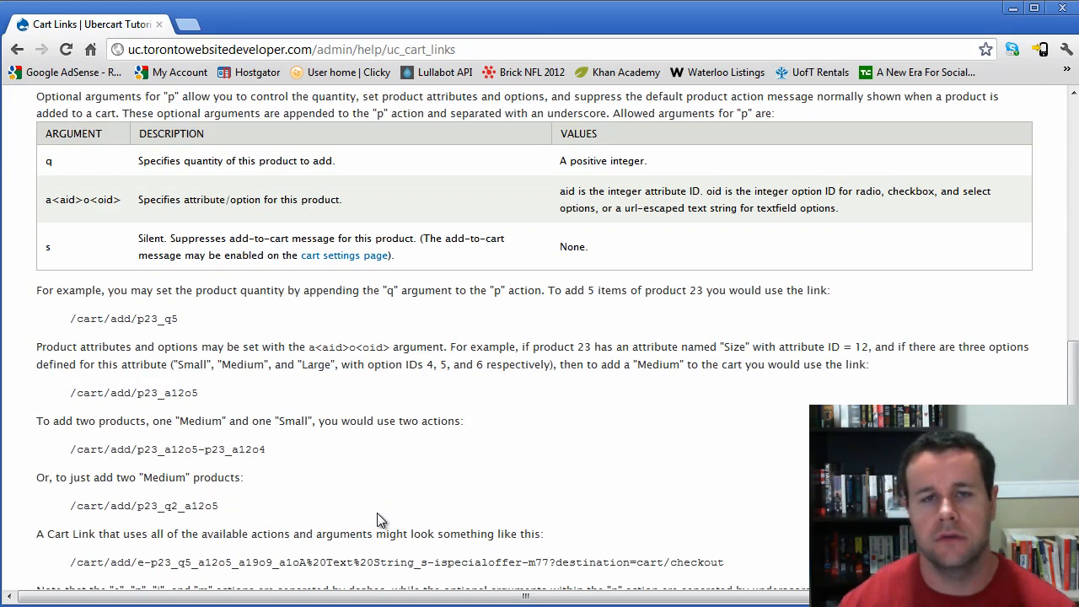
Read the product attribute and combined cart link examples at the end of the Cart Links help page.
{"action": "scroll", "coordinate": [379, 497], "scroll_direction": "down", "scroll_amount": 2}
{"action": "scroll", "coordinate": [378, 472], "scroll_direction": "down", "scroll_amount": 2}
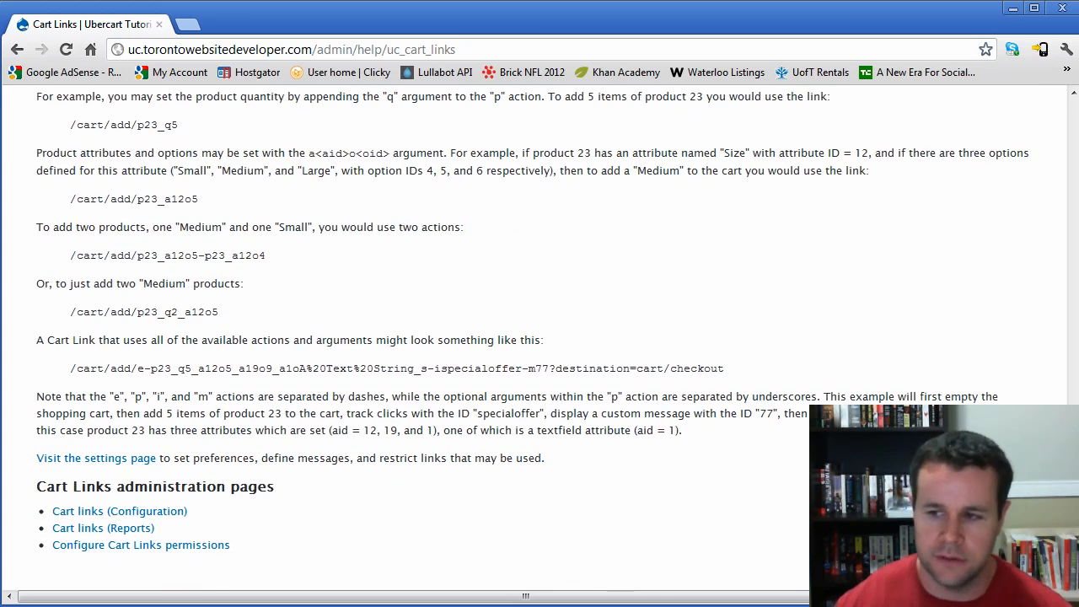
{"action": "left_click_drag", "start_coordinate": [1072, 505], "coordinate": [1065, 185]}
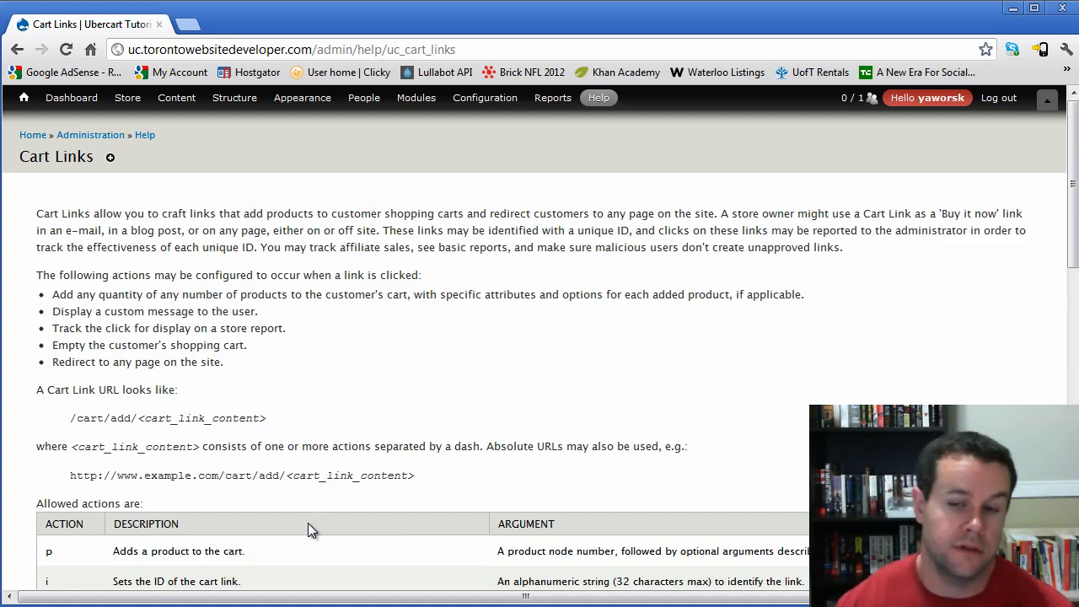
Return to the Cart links settings page and review the Cart Links messages and Cart Links restrictions fields.
{"action": "key", "text": "alt+Left"}
{"action": "scroll", "coordinate": [177, 383], "scroll_direction": "down", "scroll_amount": 2}
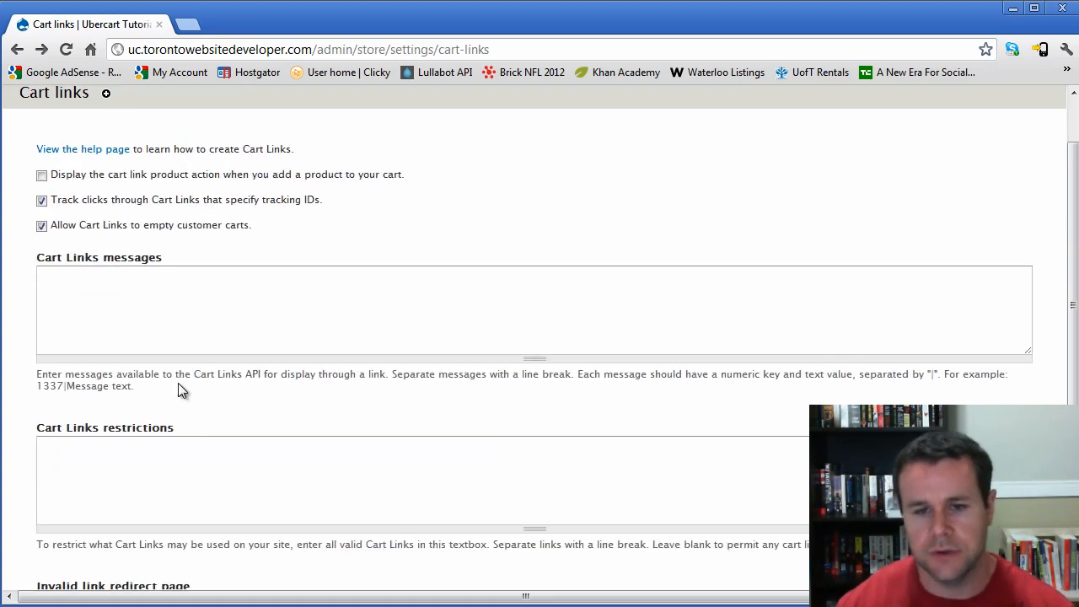
{"action": "scroll", "coordinate": [126, 361], "scroll_direction": "up", "scroll_amount": 1}
{"action": "left_click", "coordinate": [132, 268]}
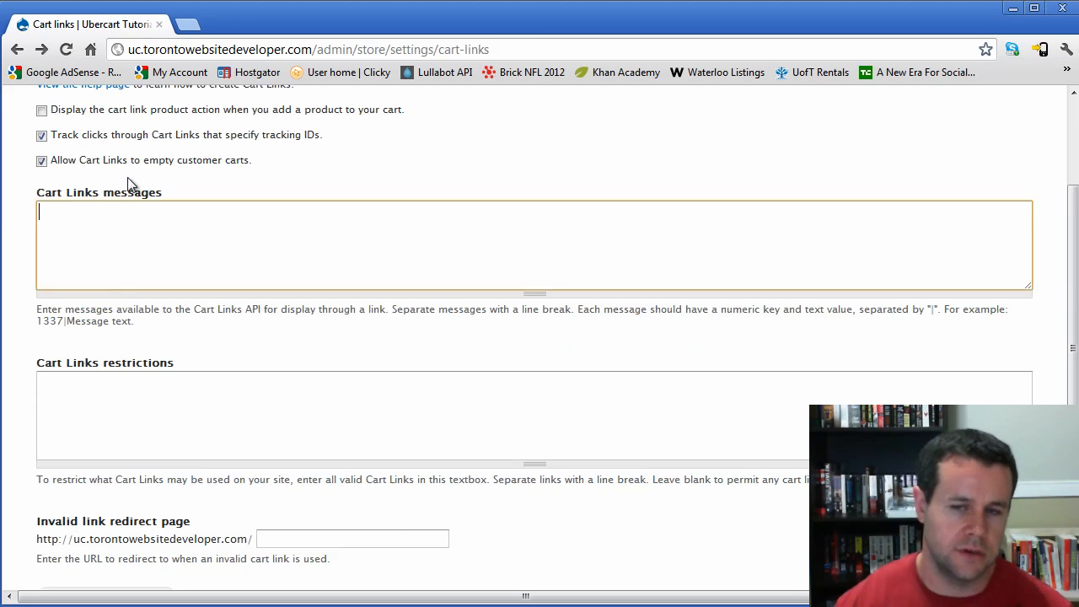
{"action": "left_click", "coordinate": [154, 399]}
{"action": "scroll", "coordinate": [195, 470], "scroll_direction": "up", "scroll_amount": 3}
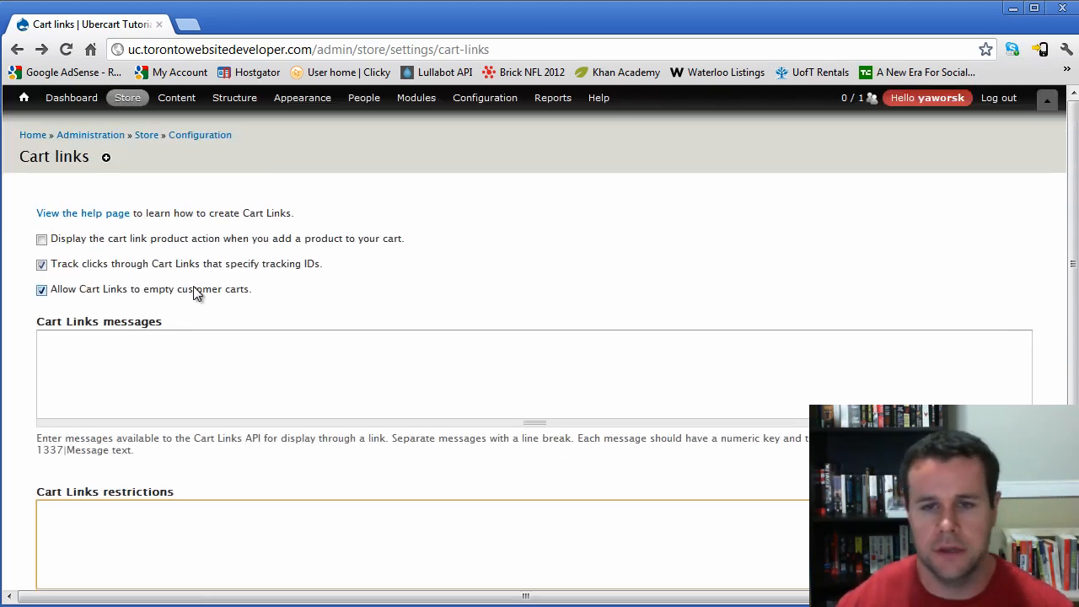
Open the store's Catalog configuration page and check the available catalog display options without changing the selection.
{"action": "mouse_move", "coordinate": [149, 168]}
{"action": "mouse_move", "coordinate": [215, 195]}
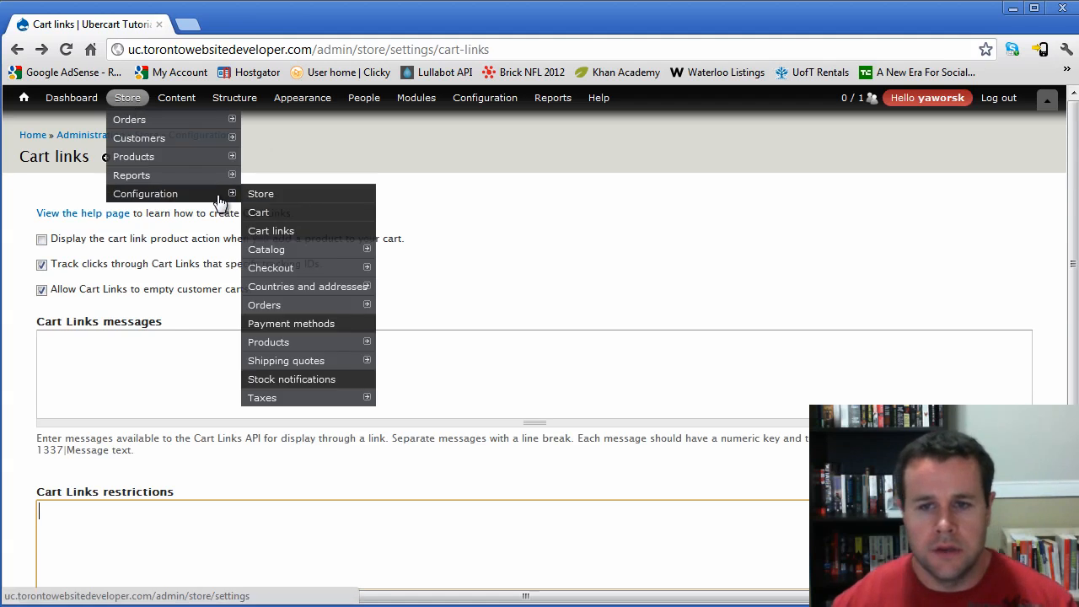
{"action": "left_click", "coordinate": [303, 251]}
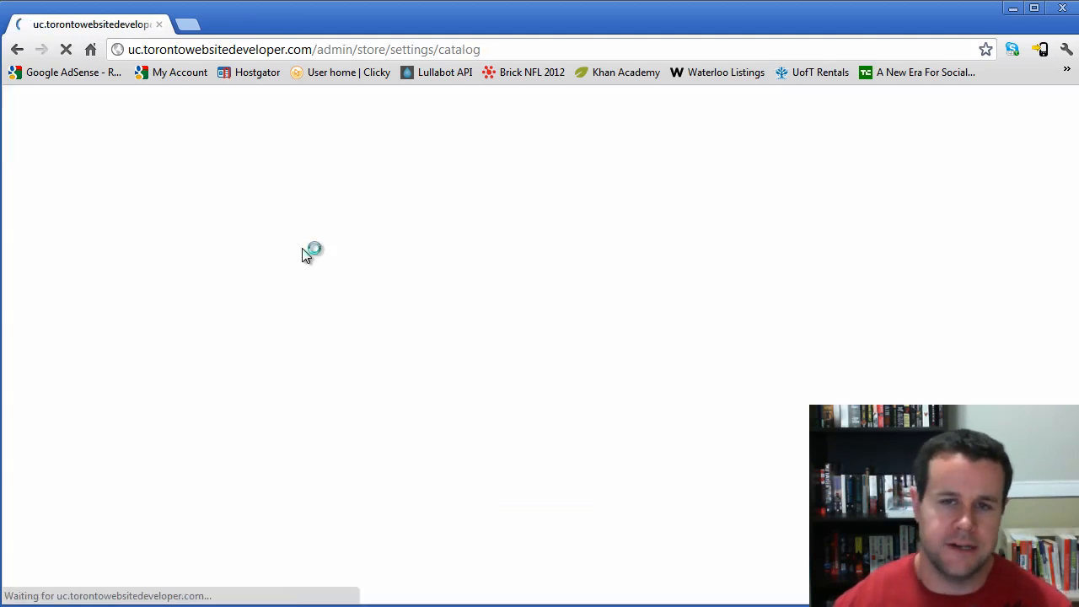
{"action": "left_click", "coordinate": [78, 276]}
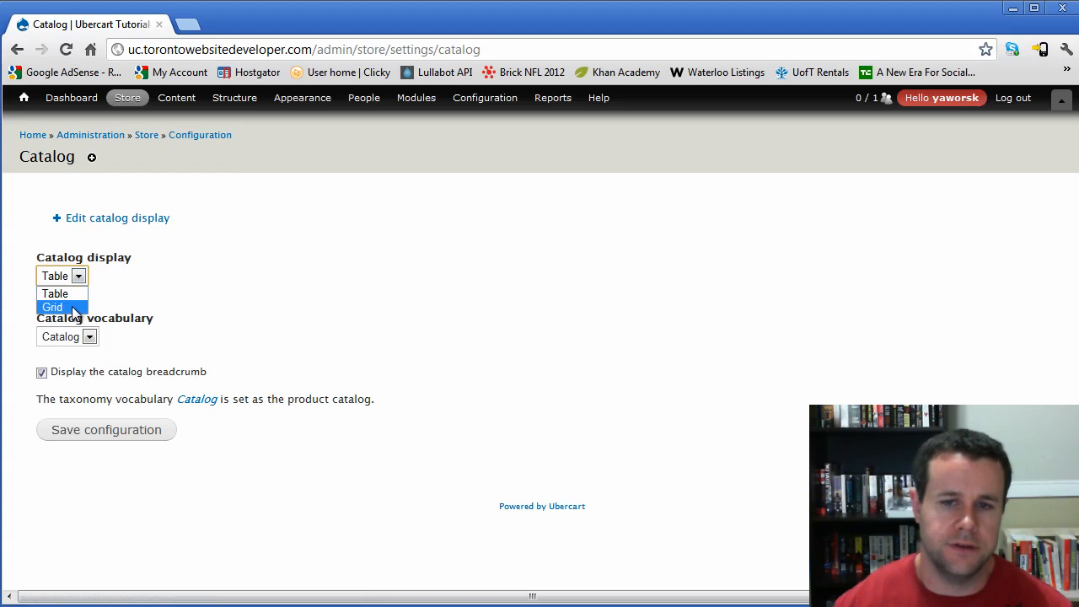
{"action": "left_click", "coordinate": [161, 301]}
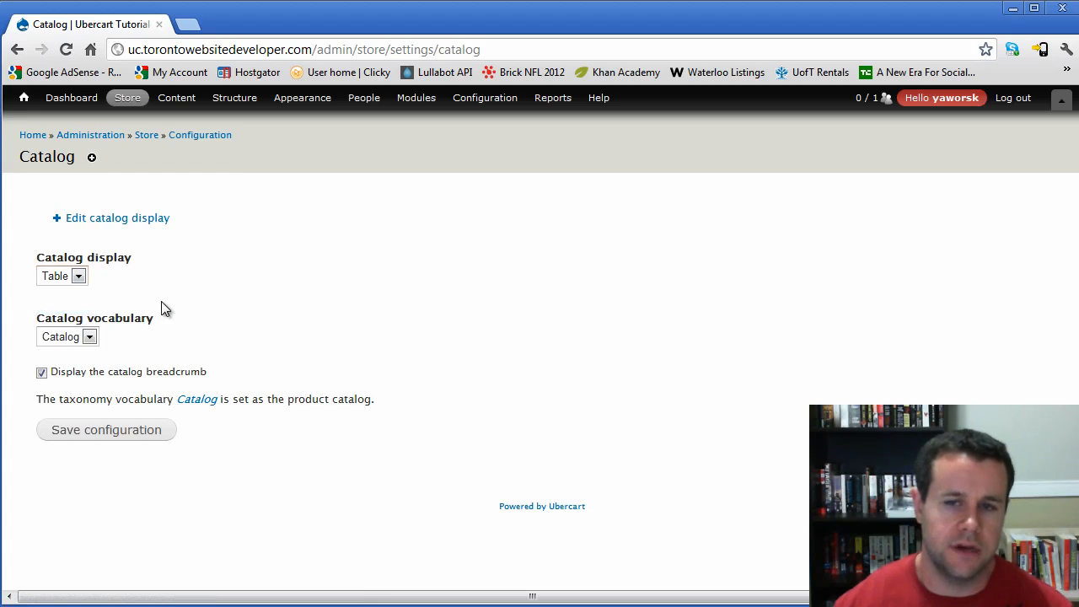
Open the catalog display view, examine its table fields, filters and page settings, and return to the Catalog configuration page.
{"action": "left_click", "coordinate": [147, 224]}
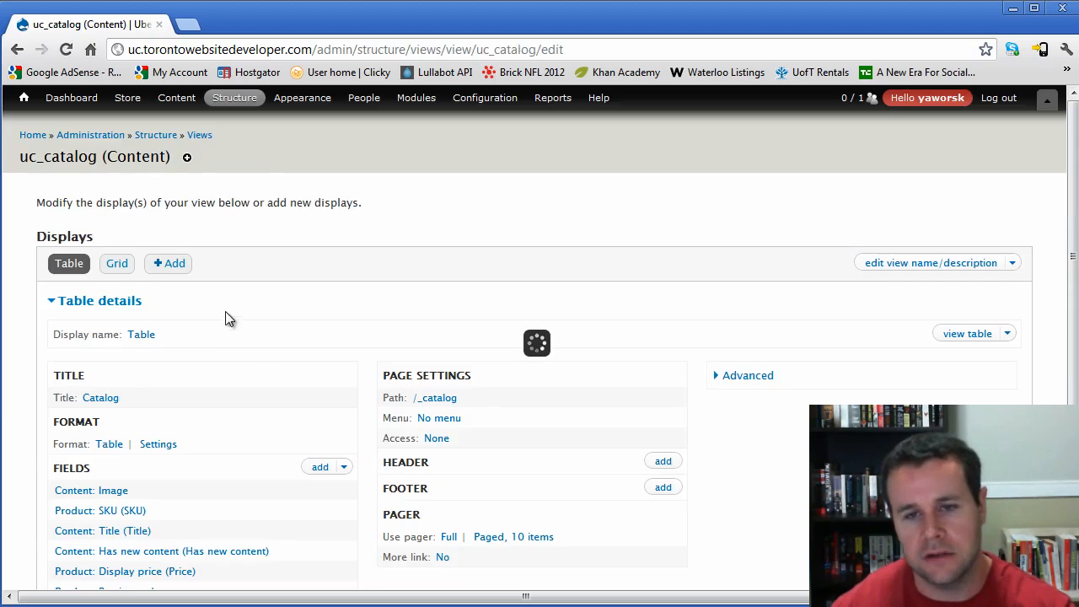
{"action": "scroll", "coordinate": [329, 357], "scroll_direction": "down", "scroll_amount": 3}
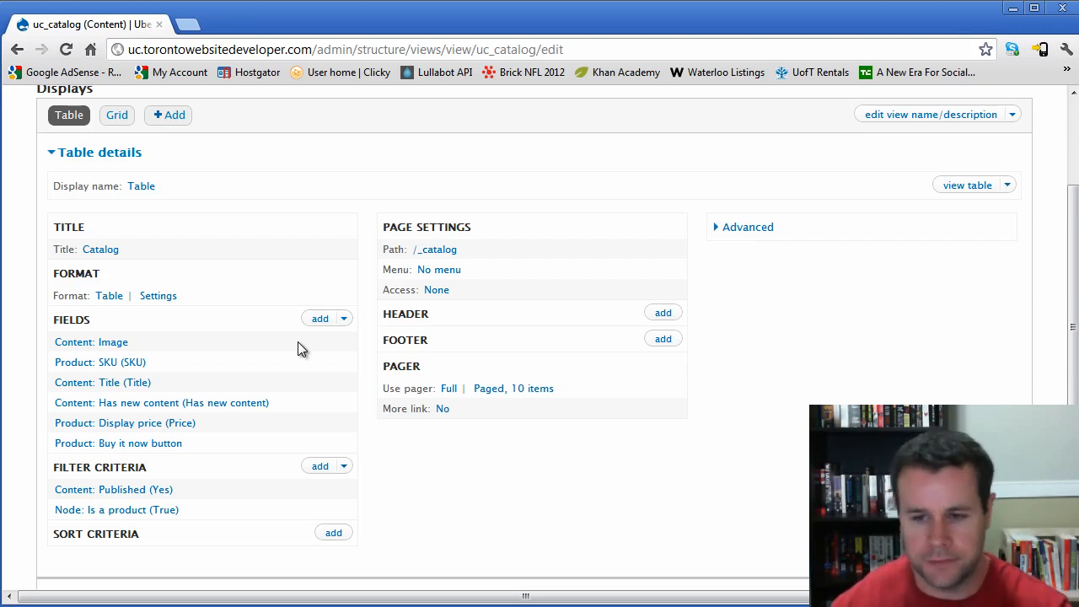
{"action": "scroll", "coordinate": [275, 350], "scroll_direction": "down", "scroll_amount": 1}
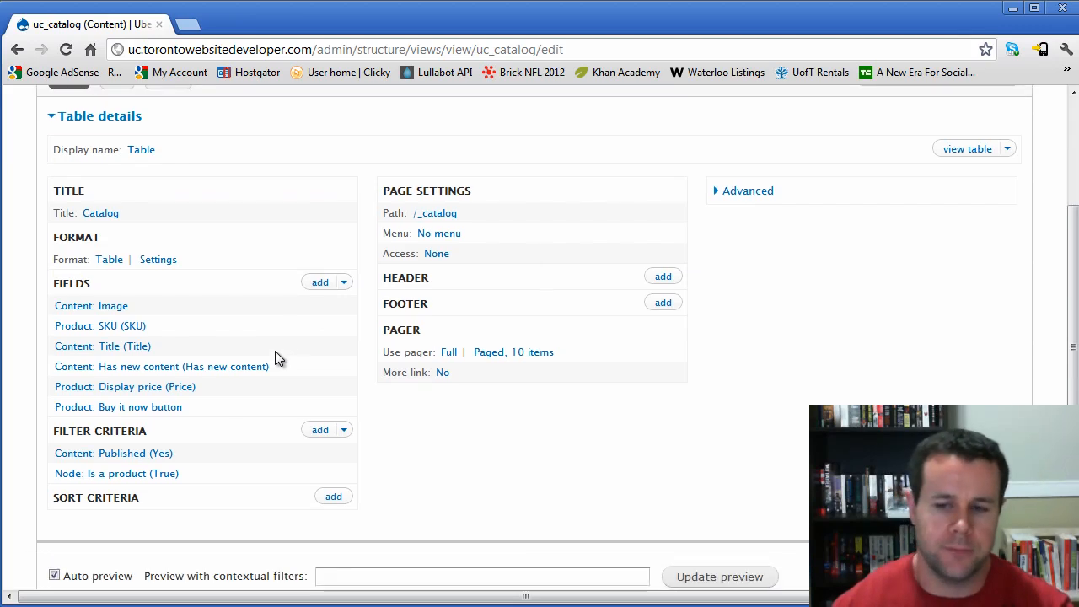
{"action": "scroll", "coordinate": [274, 351], "scroll_direction": "up", "scroll_amount": 1}
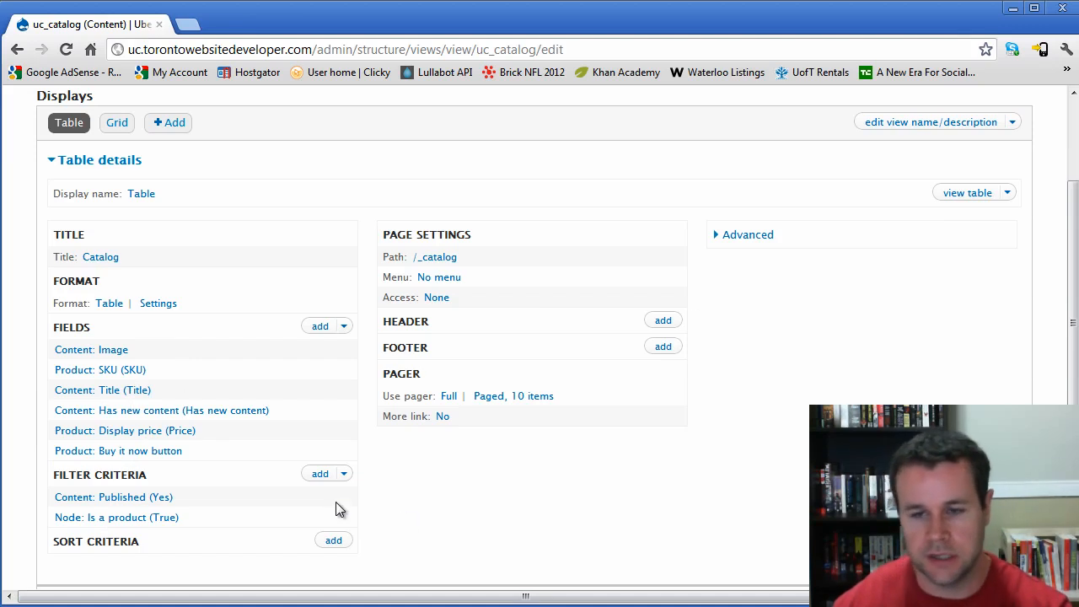
{"action": "key", "text": "alt+Left"}
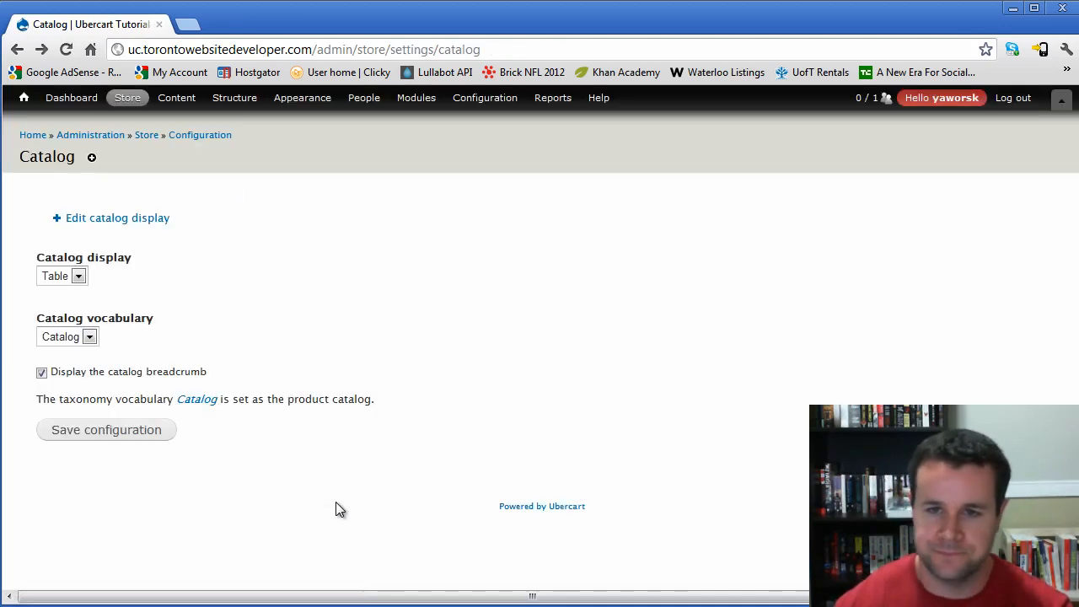
Open the store's Checkout configuration page and review its basic settings.
{"action": "mouse_move", "coordinate": [127, 97]}
{"action": "mouse_move", "coordinate": [160, 195]}
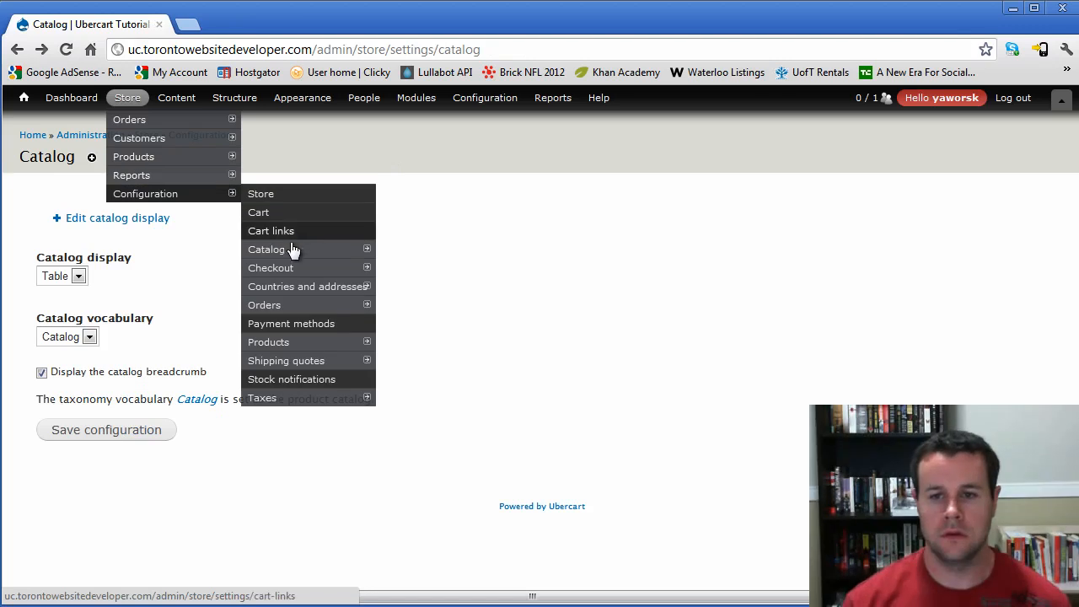
{"action": "left_click", "coordinate": [301, 272]}
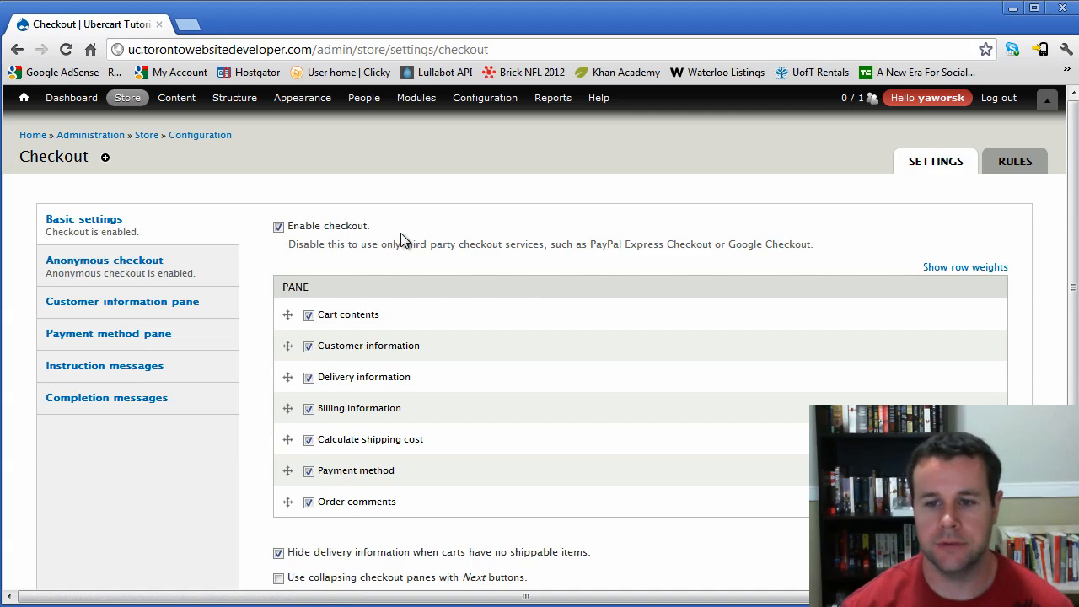
Try switching the Billing information and Calculate shipping cost checkout panes off and back on.
{"action": "scroll", "coordinate": [401, 237], "scroll_direction": "down", "scroll_amount": 2}
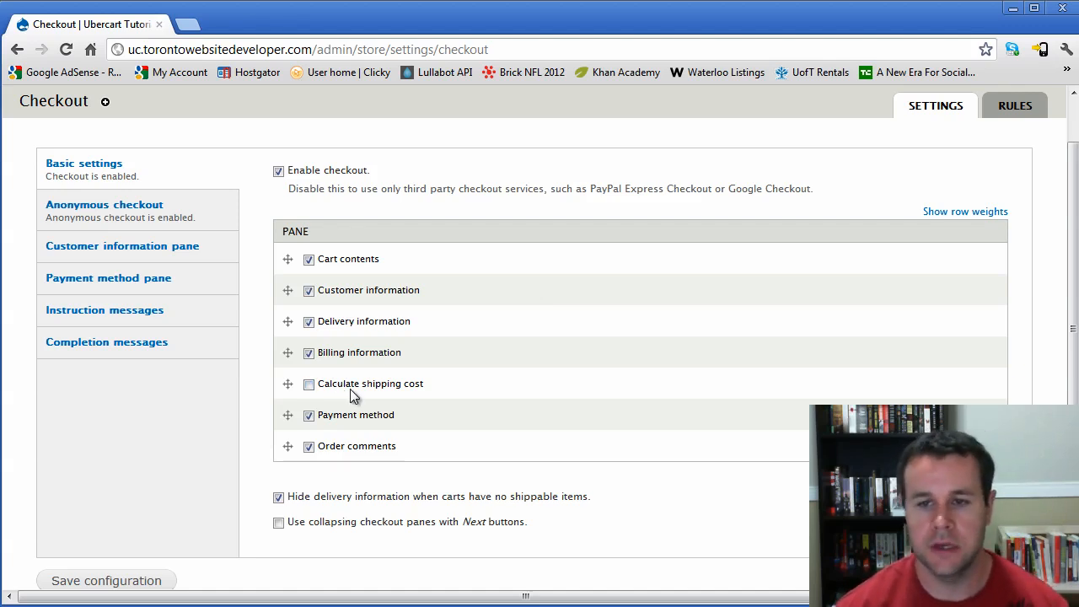
{"action": "left_click", "coordinate": [346, 353]}
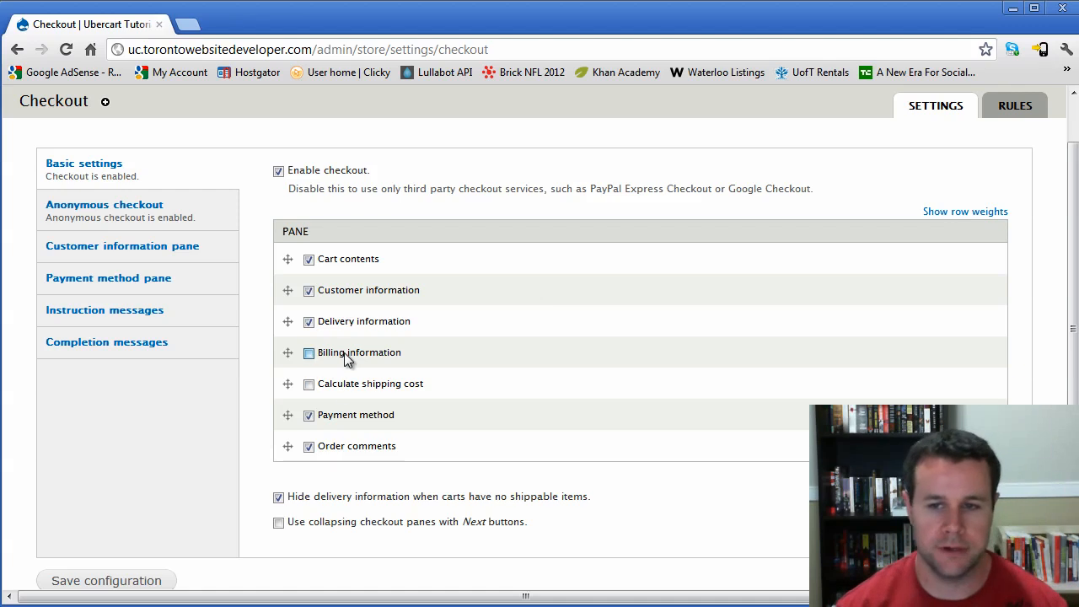
{"action": "left_click", "coordinate": [342, 385]}
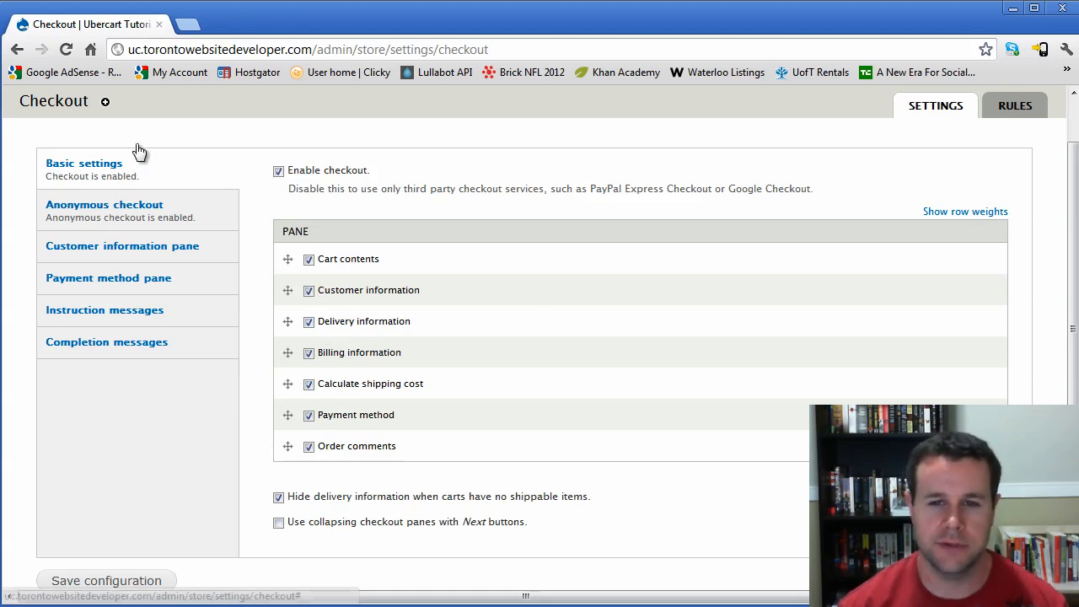
Review the anonymous checkout settings and enable logging in new customers after checkout.
{"action": "left_click", "coordinate": [149, 221]}
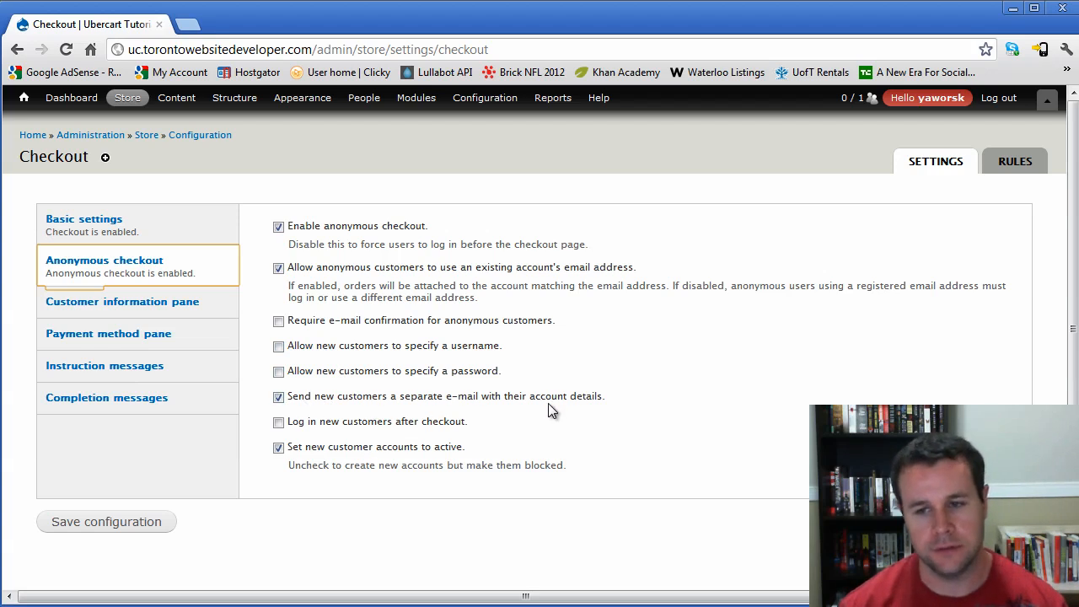
{"action": "left_click", "coordinate": [301, 423]}
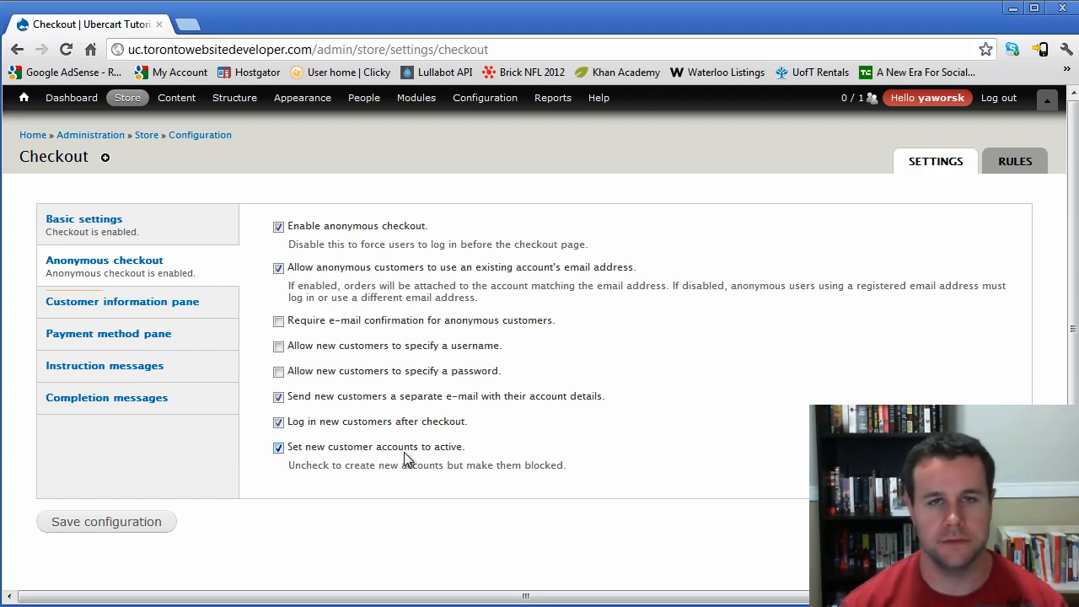
View the customer information pane settings and read the new account details help message.
{"action": "left_click", "coordinate": [191, 314]}
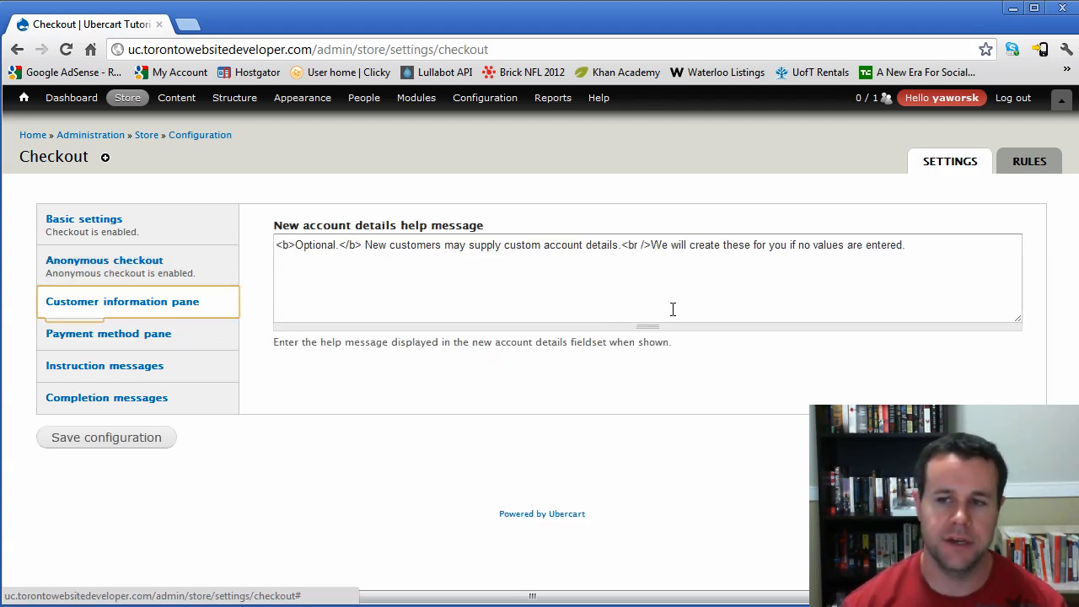
{"action": "left_click_drag", "start_coordinate": [923, 247], "coordinate": [281, 257]}
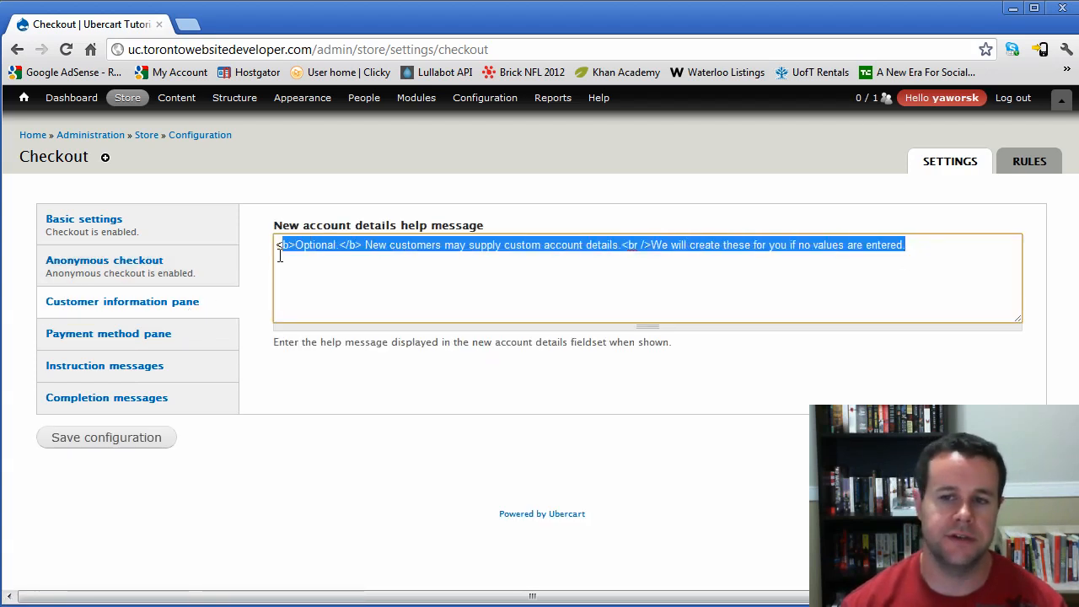
{"action": "left_click", "coordinate": [368, 286]}
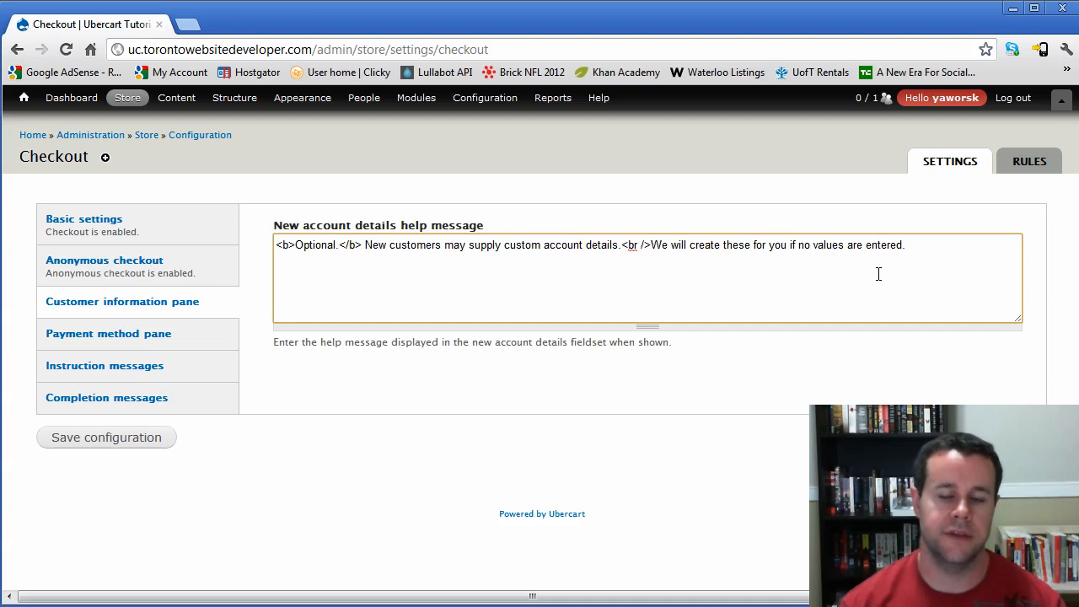
View the payment method pane setting and the checkout instruction messages.
{"action": "left_click", "coordinate": [163, 341]}
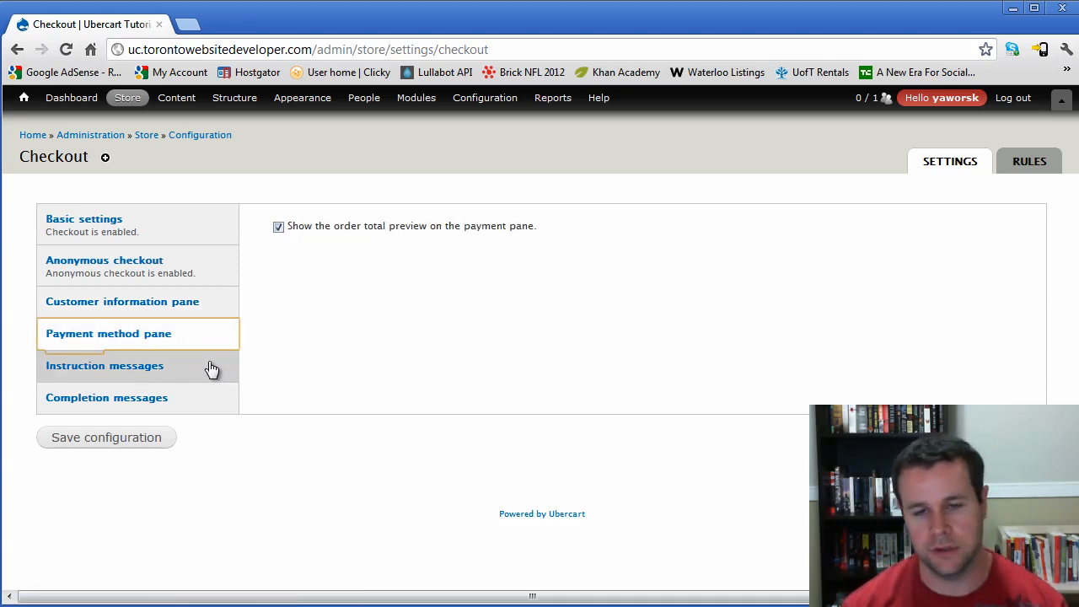
{"action": "left_click", "coordinate": [190, 368]}
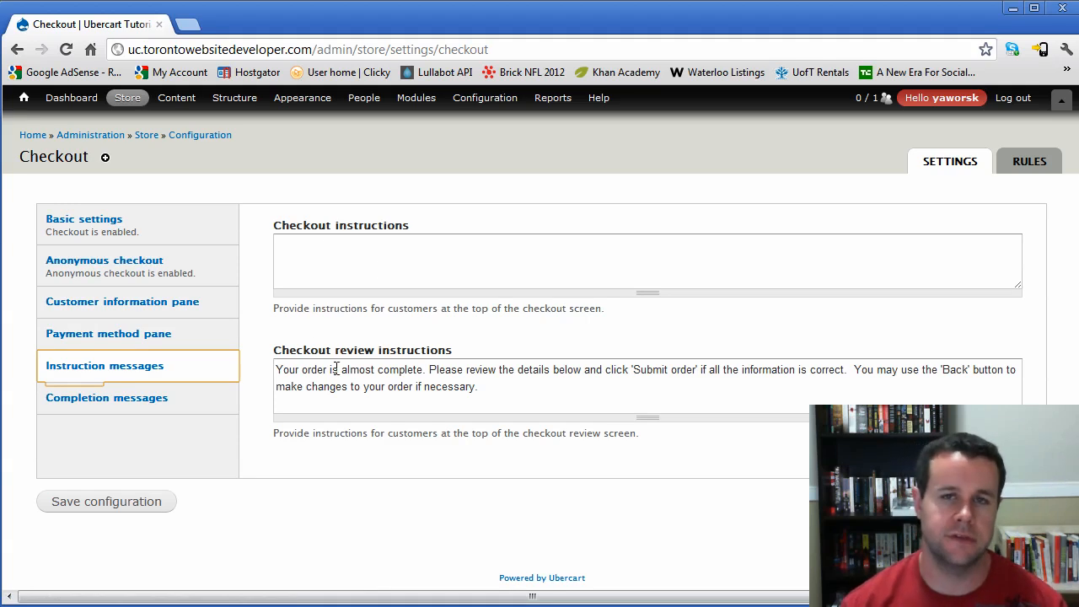
Review the checkout completion messages for logged in, existing, new and new logged in users, and the continue shopping message.
{"action": "left_click", "coordinate": [192, 408]}
{"action": "scroll", "coordinate": [261, 383], "scroll_direction": "down", "scroll_amount": 4}
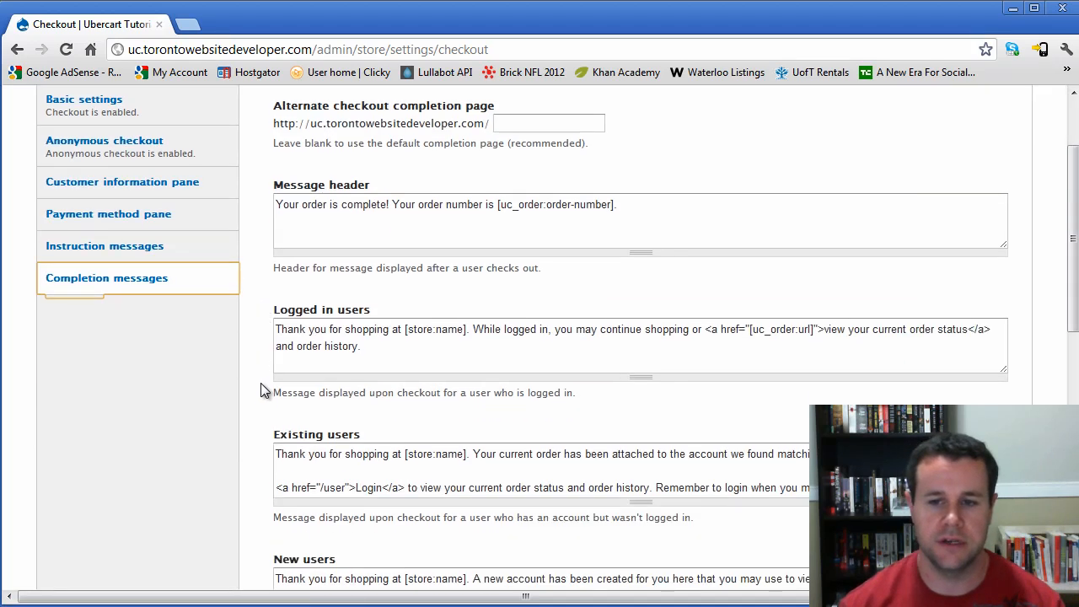
{"action": "scroll", "coordinate": [267, 390], "scroll_direction": "down", "scroll_amount": 3}
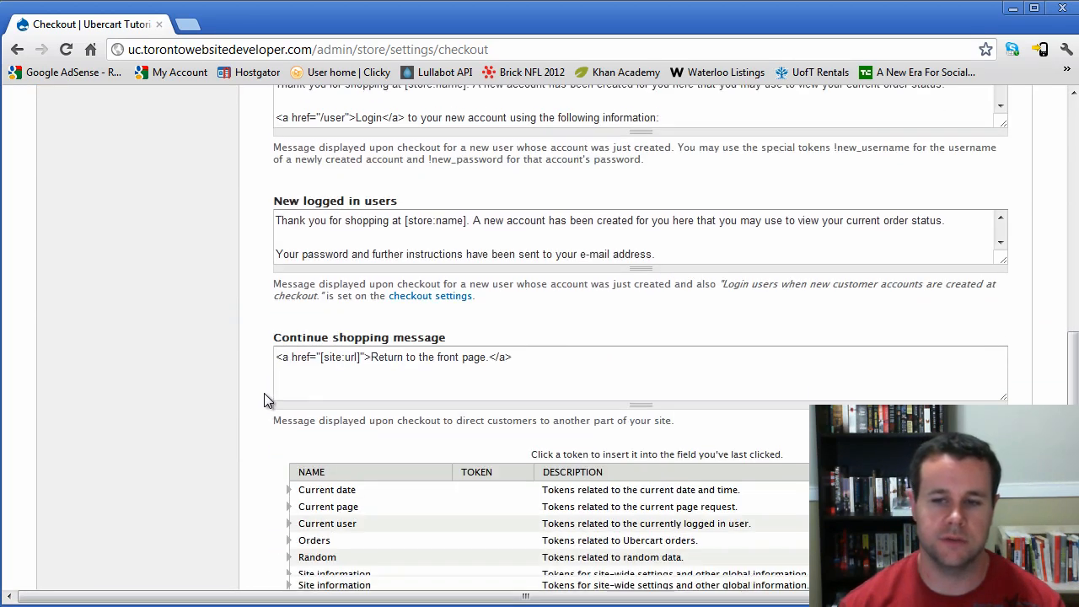
{"action": "scroll", "coordinate": [268, 407], "scroll_direction": "up", "scroll_amount": 3}
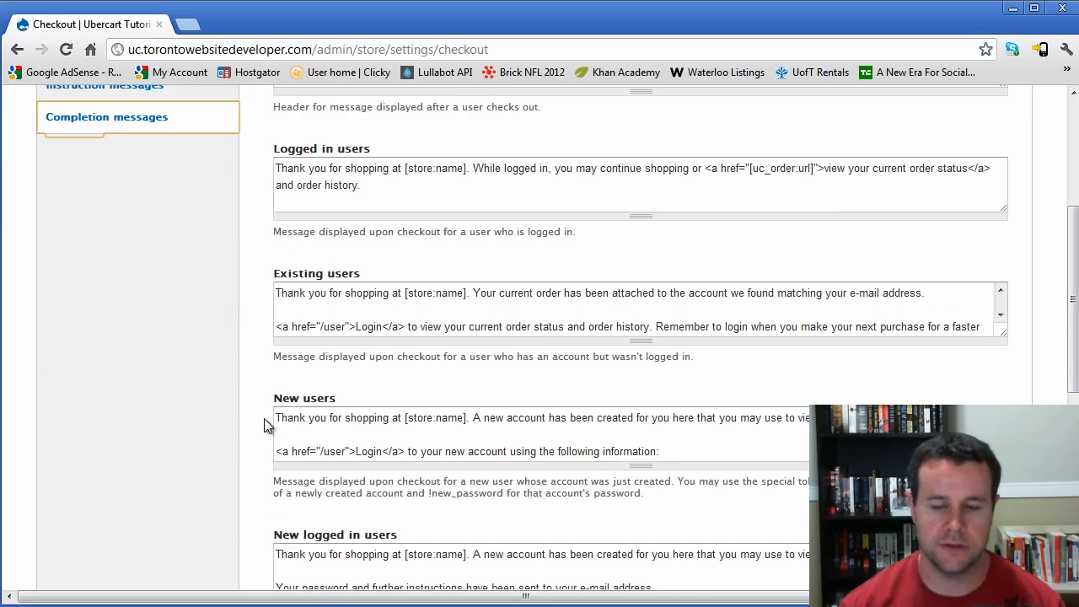
{"action": "mouse_move", "coordinate": [1073, 313]}
{"action": "left_mouse_down"}
{"action": "mouse_move", "coordinate": [1070, 290]}
{"action": "mouse_move", "coordinate": [1065, 417]}
{"action": "mouse_move", "coordinate": [1067, 329]}
{"action": "left_mouse_up"}
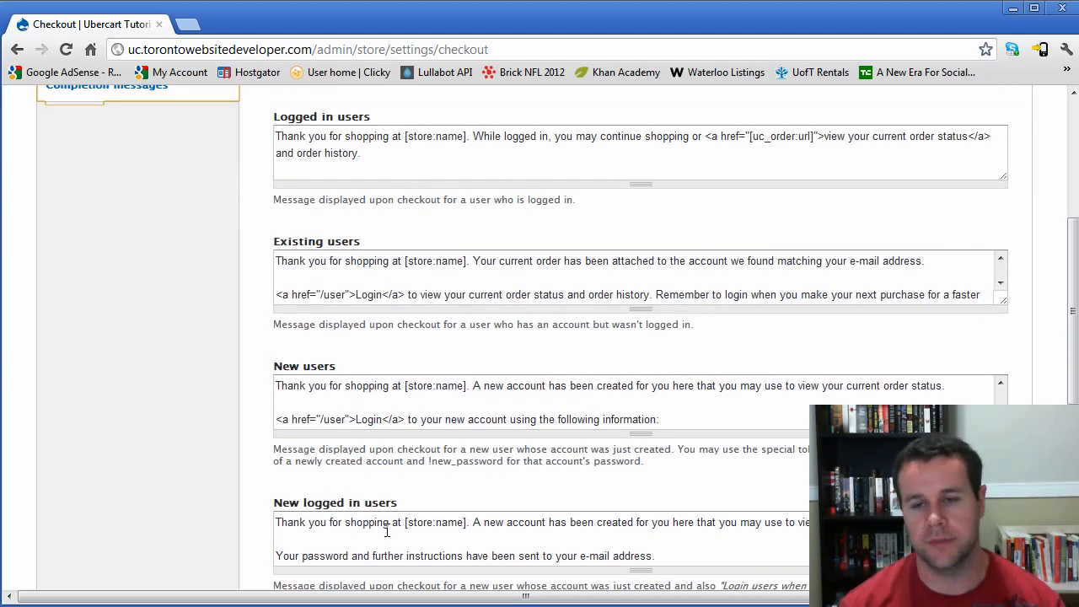
{"action": "scroll", "coordinate": [353, 470], "scroll_direction": "up", "scroll_amount": 3}
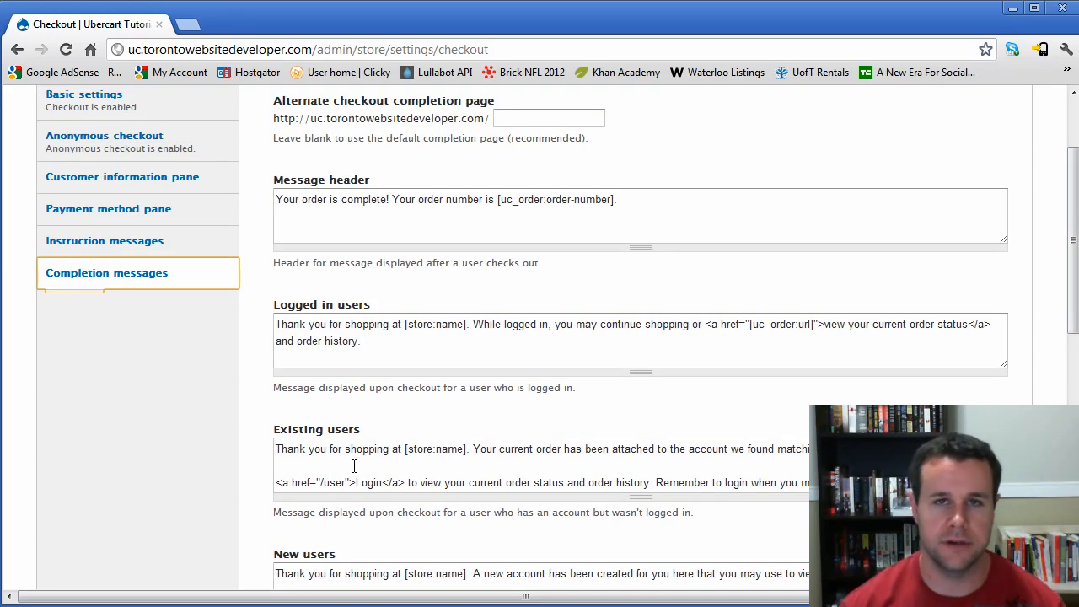
{"action": "left_click_drag", "start_coordinate": [1073, 252], "coordinate": [1071, 192]}
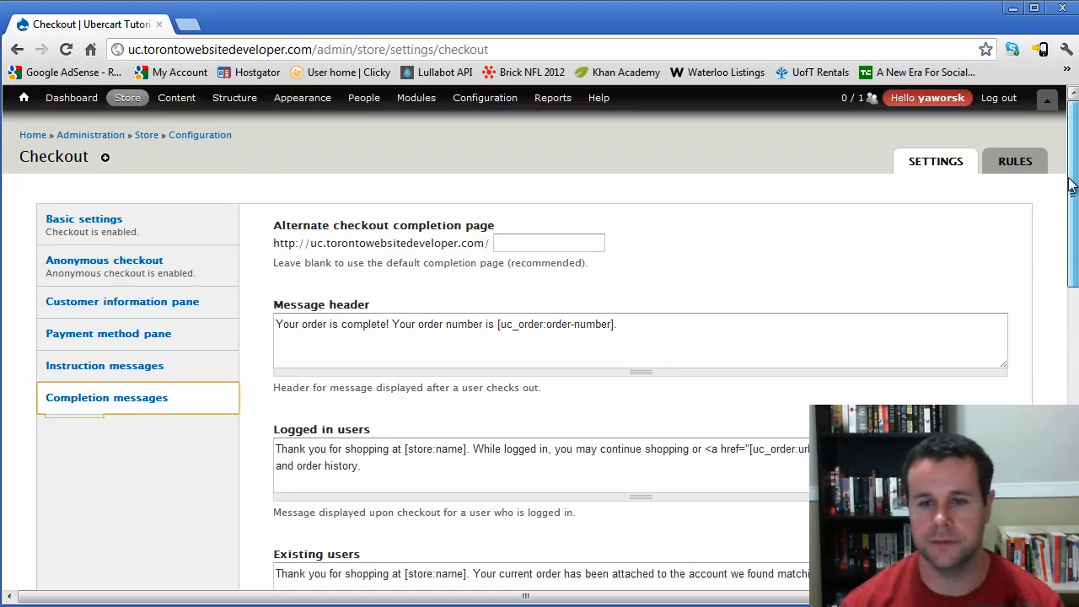
Open the checkout rule "E-mail admin checkout notification" for editing and examine its events, conditions and actions.
{"action": "left_click", "coordinate": [1017, 162]}
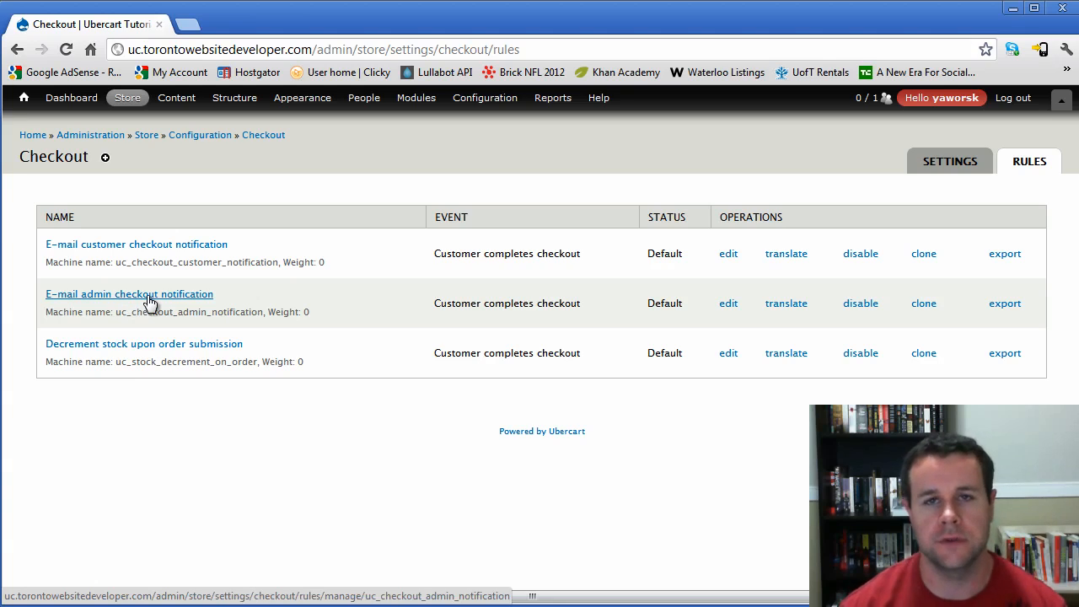
{"action": "left_click", "coordinate": [727, 305]}
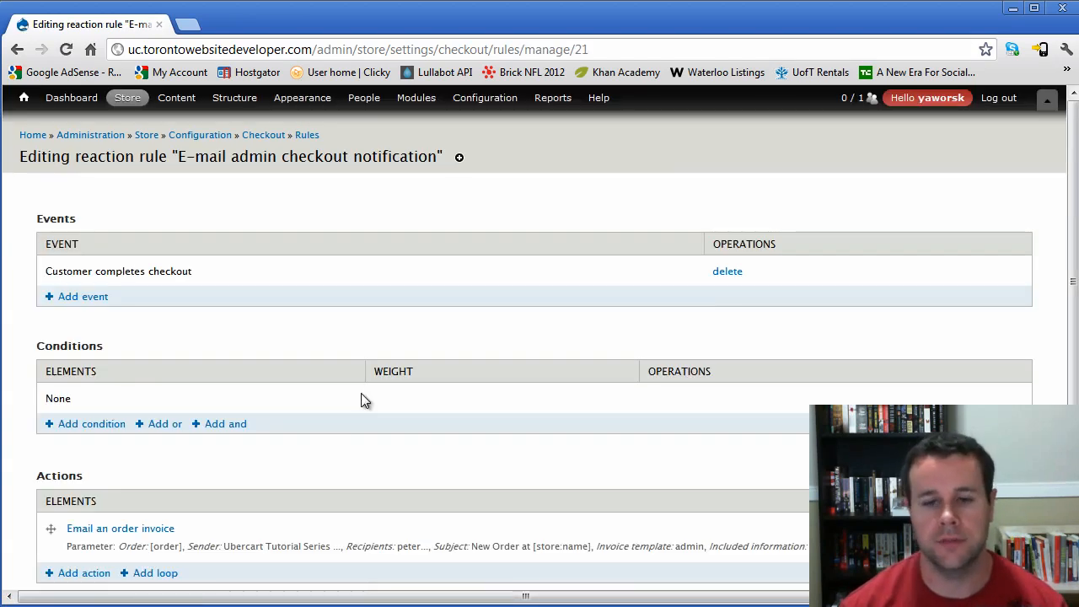
{"action": "scroll", "coordinate": [228, 457], "scroll_direction": "down", "scroll_amount": 3}
{"action": "scroll", "coordinate": [211, 388], "scroll_direction": "down", "scroll_amount": 1}
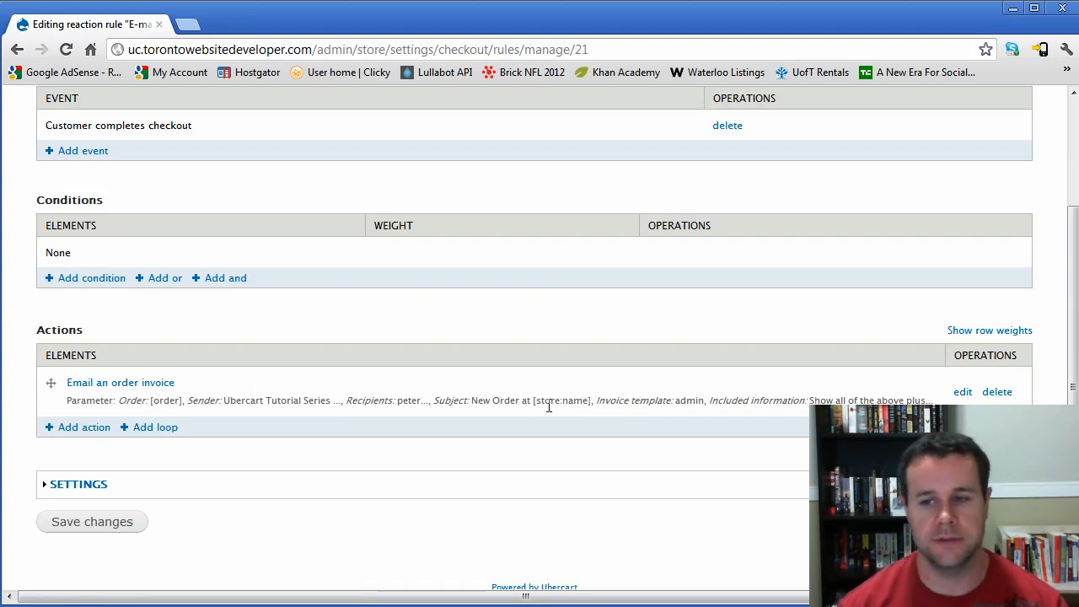
Leave the checkout rule, open the countries and addresses configuration, and view the list of countries available for import.
{"action": "scroll", "coordinate": [370, 556], "scroll_direction": "up", "scroll_amount": 3}
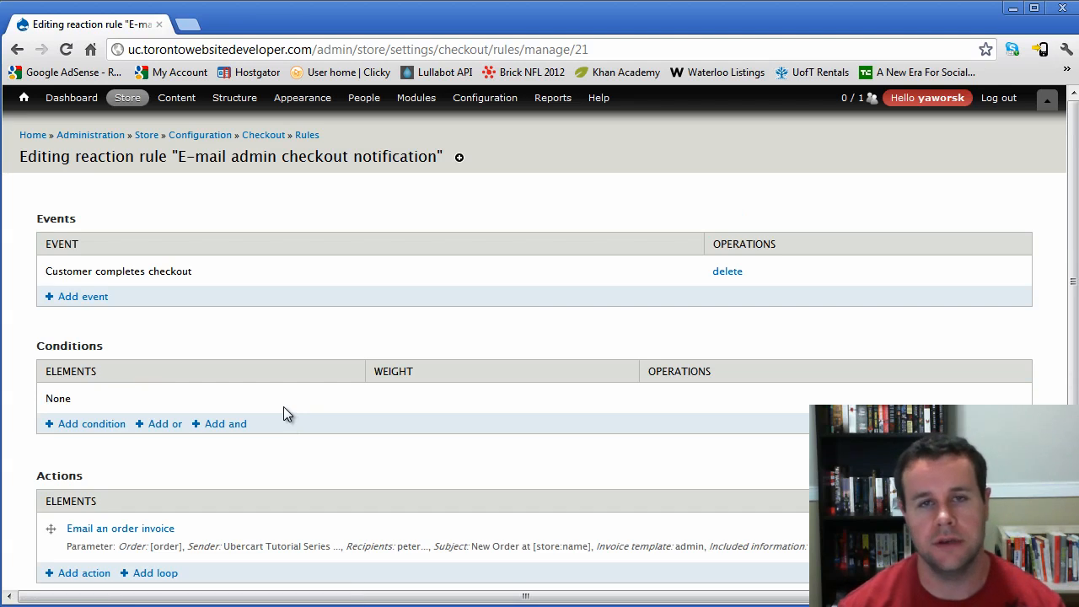
{"action": "key", "text": "alt+Left"}
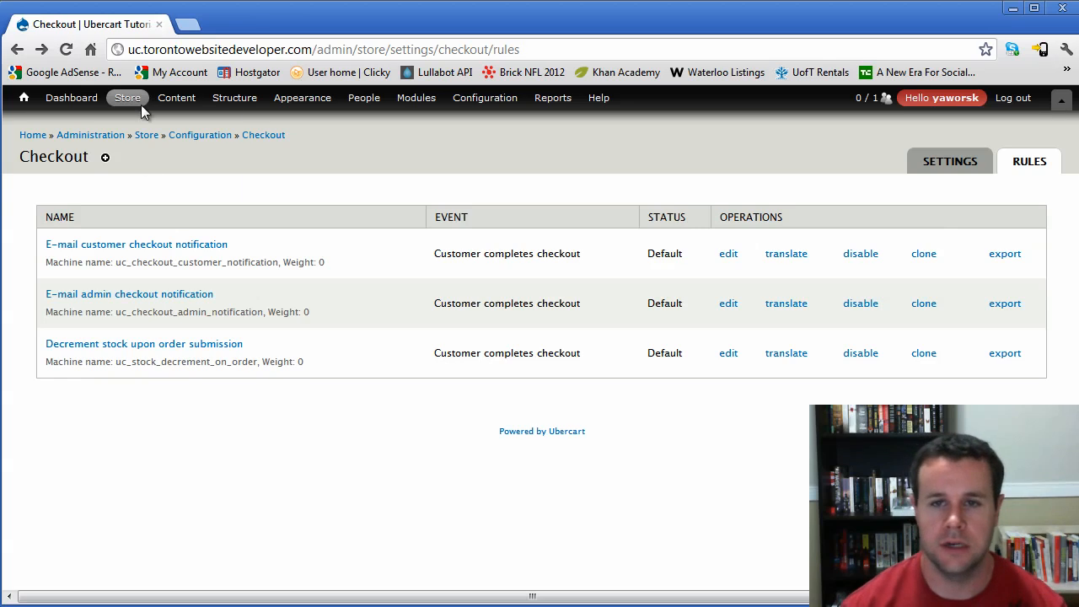
{"action": "mouse_move", "coordinate": [143, 105]}
{"action": "mouse_move", "coordinate": [145, 193]}
{"action": "mouse_move", "coordinate": [321, 272]}
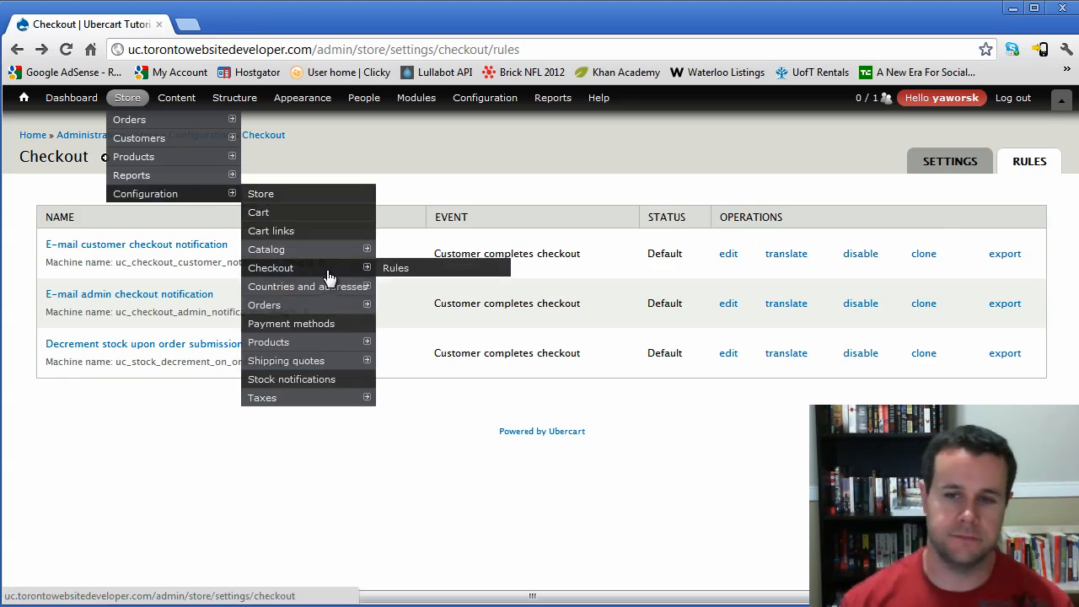
{"action": "left_click", "coordinate": [335, 289]}
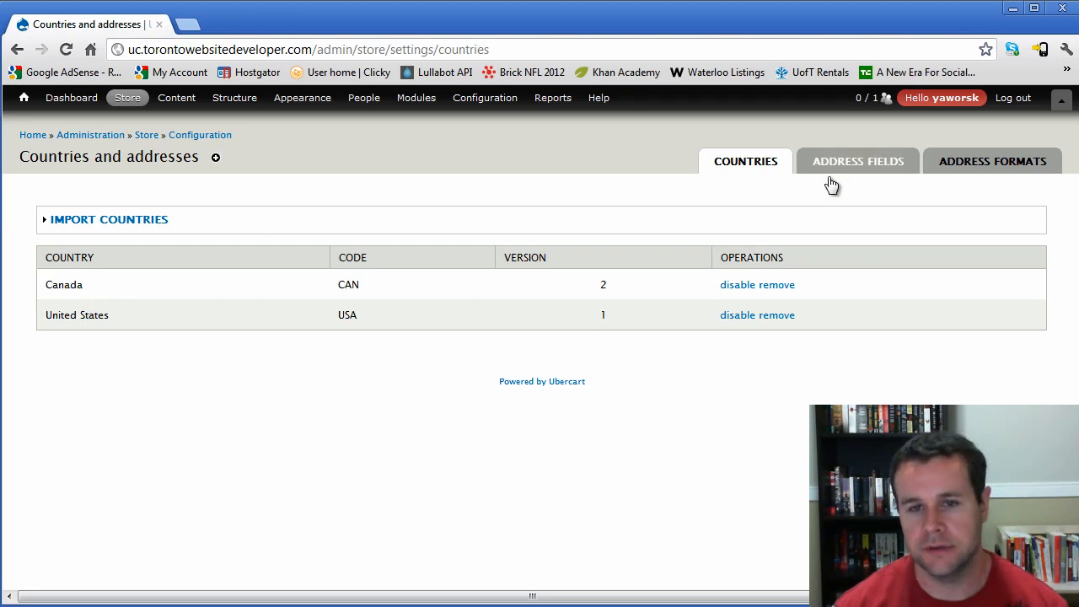
{"action": "left_click", "coordinate": [143, 220]}
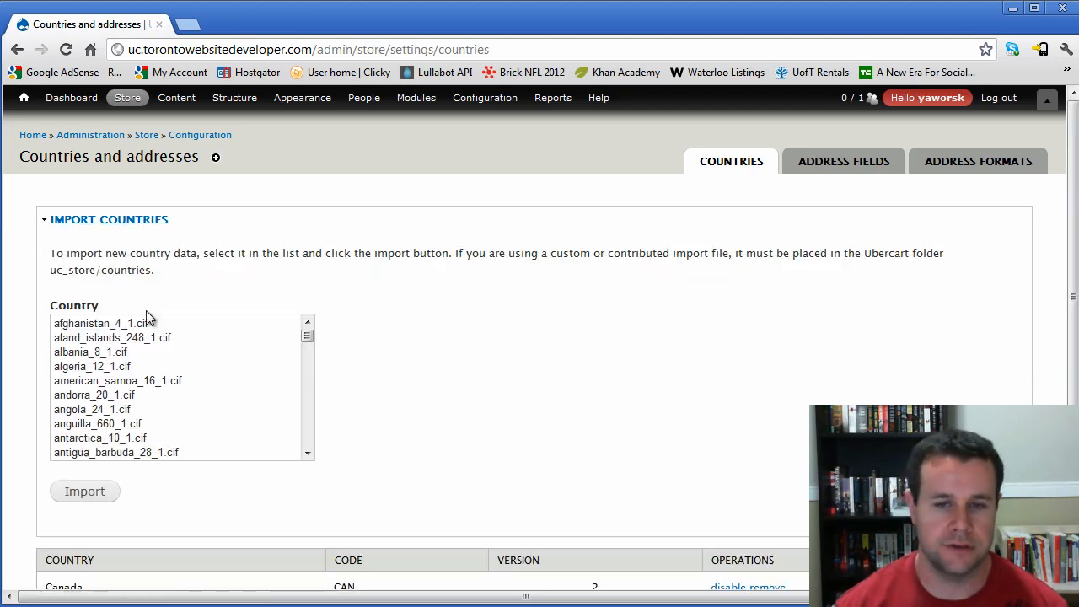
{"action": "left_click", "coordinate": [133, 219]}
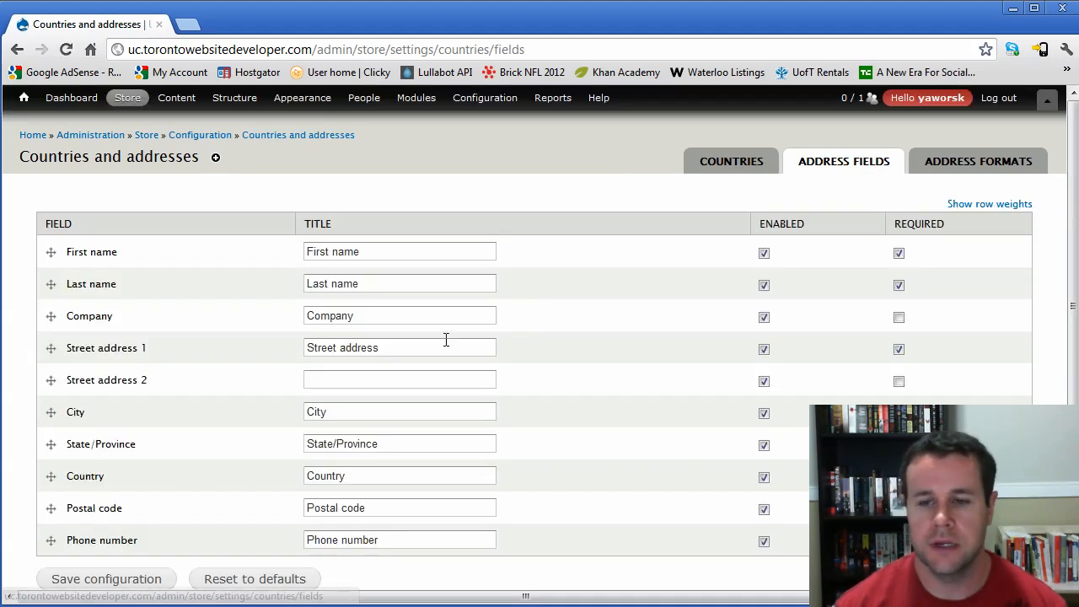
Review the address fields with their titles and their enabled and required options.
{"action": "scroll", "coordinate": [435, 330], "scroll_direction": "down", "scroll_amount": 2}
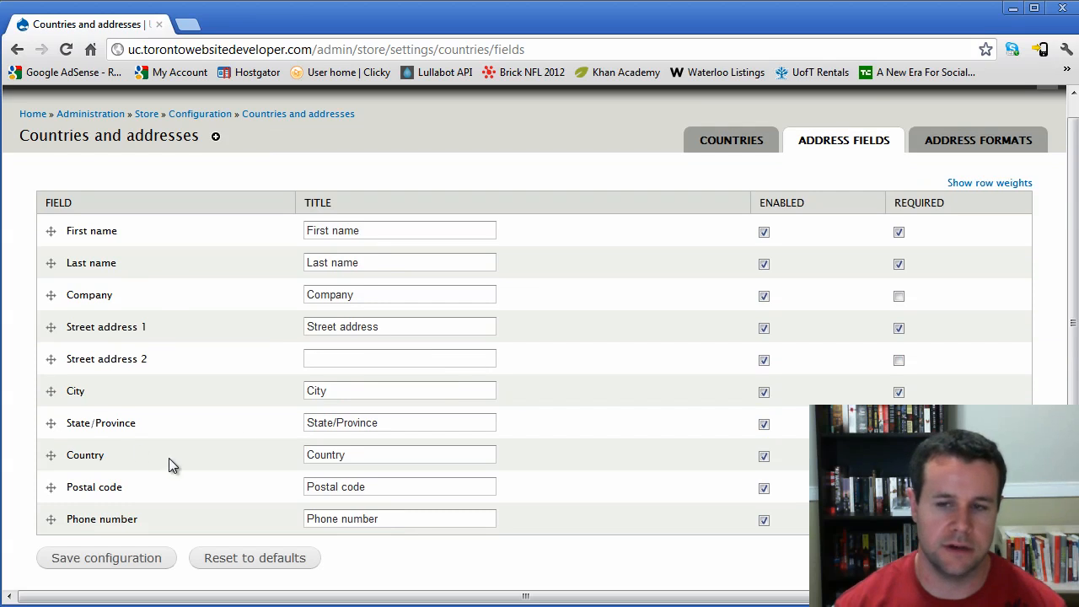
{"action": "scroll", "coordinate": [239, 430], "scroll_direction": "down", "scroll_amount": 2}
{"action": "scroll", "coordinate": [240, 437], "scroll_direction": "up", "scroll_amount": 2}
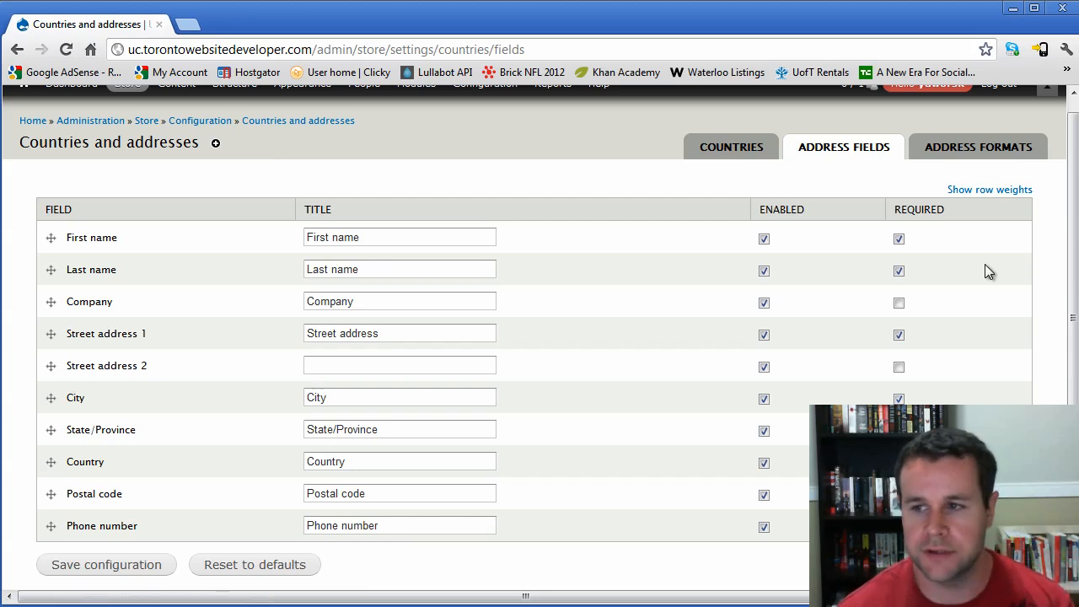
Open the address formats and compare the format templates for Canada and the United States.
{"action": "left_click", "coordinate": [933, 143]}
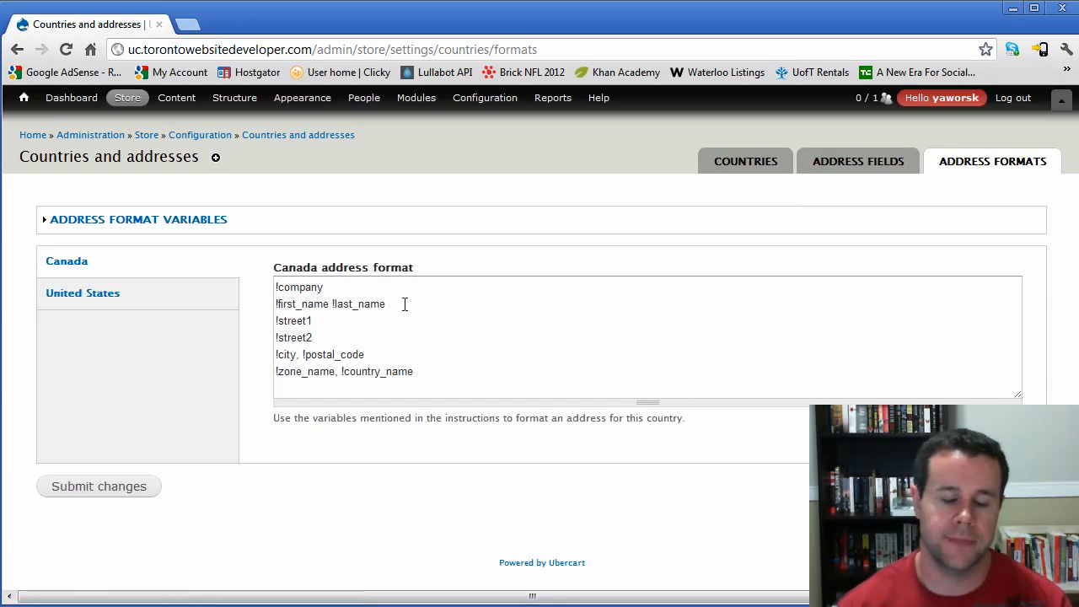
{"action": "left_click_drag", "start_coordinate": [431, 374], "coordinate": [253, 283]}
{"action": "left_click", "coordinate": [371, 321]}
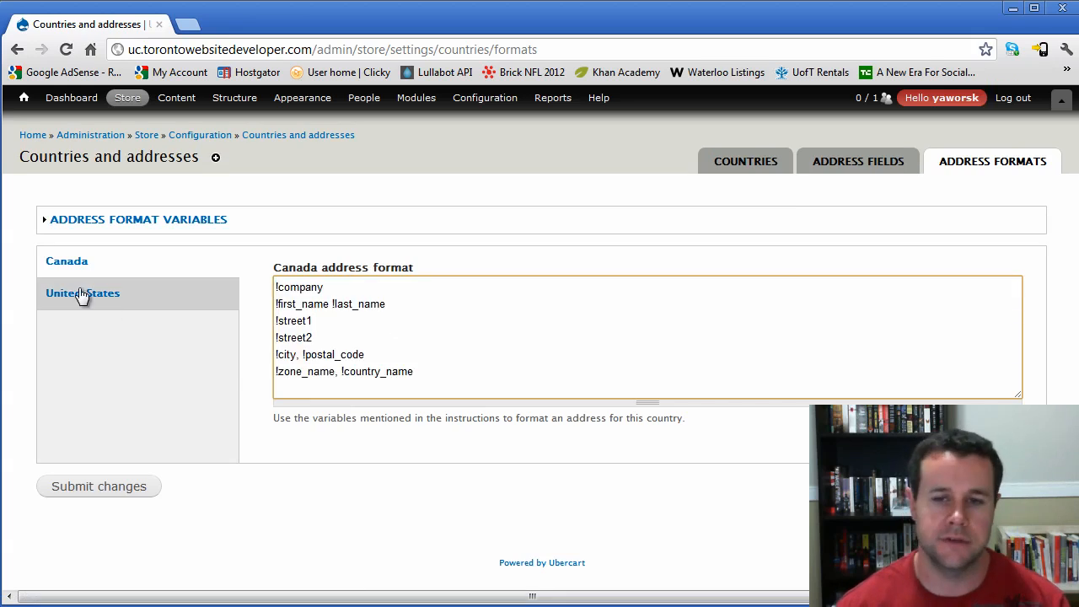
{"action": "left_click", "coordinate": [85, 297]}
{"action": "left_click", "coordinate": [108, 269]}
{"action": "left_click", "coordinate": [112, 297]}
{"action": "left_click", "coordinate": [116, 268]}
{"action": "left_click", "coordinate": [120, 293]}
{"action": "left_click", "coordinate": [125, 267]}
{"action": "left_click", "coordinate": [129, 294]}
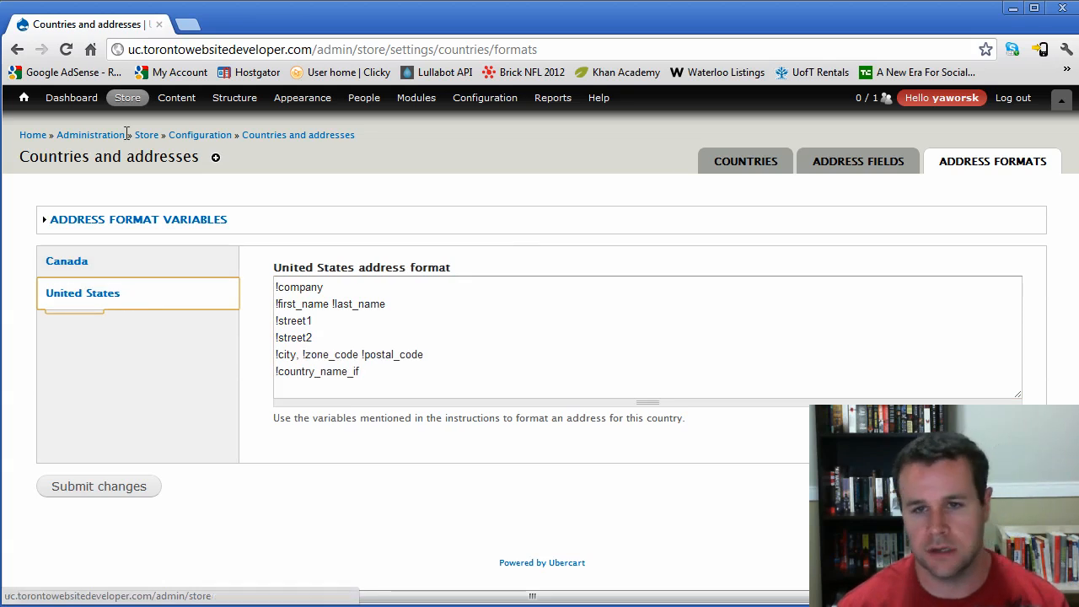
Open the store's orders configuration and inspect the invoice settings, including the on-site invoice template choices.
{"action": "mouse_move", "coordinate": [127, 98]}
{"action": "mouse_move", "coordinate": [160, 202]}
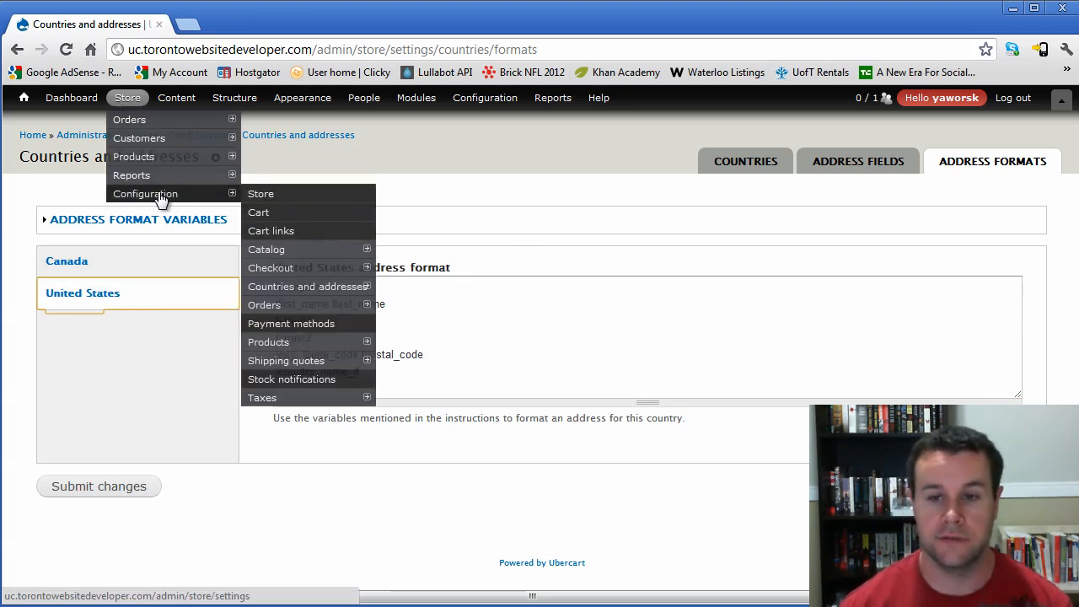
{"action": "mouse_move", "coordinate": [311, 307]}
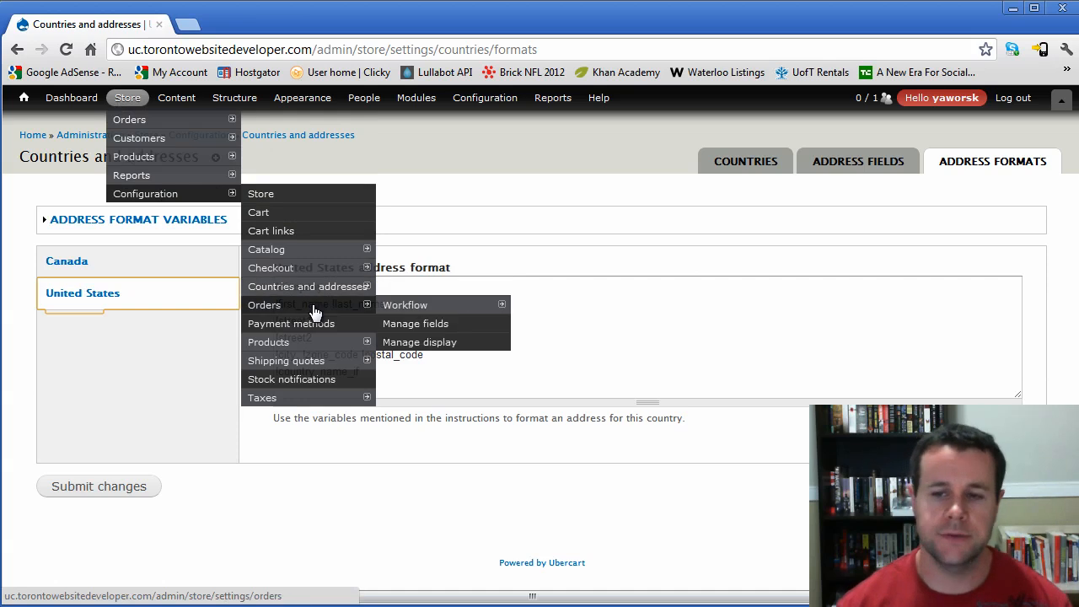
{"action": "left_click", "coordinate": [314, 310]}
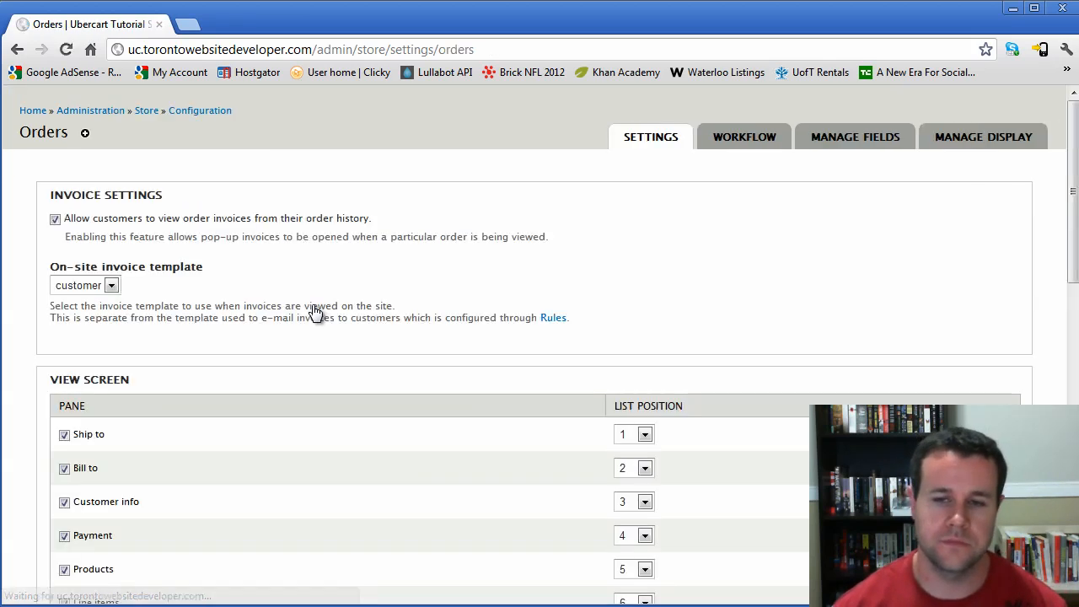
{"action": "left_click", "coordinate": [159, 229]}
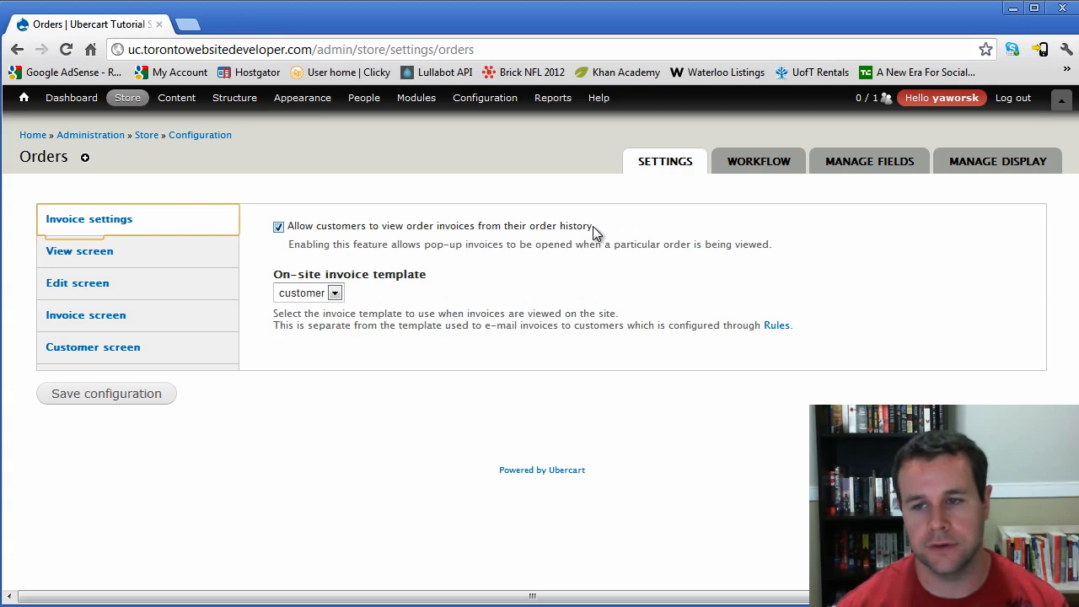
{"action": "left_click", "coordinate": [332, 296]}
{"action": "left_click", "coordinate": [390, 288]}
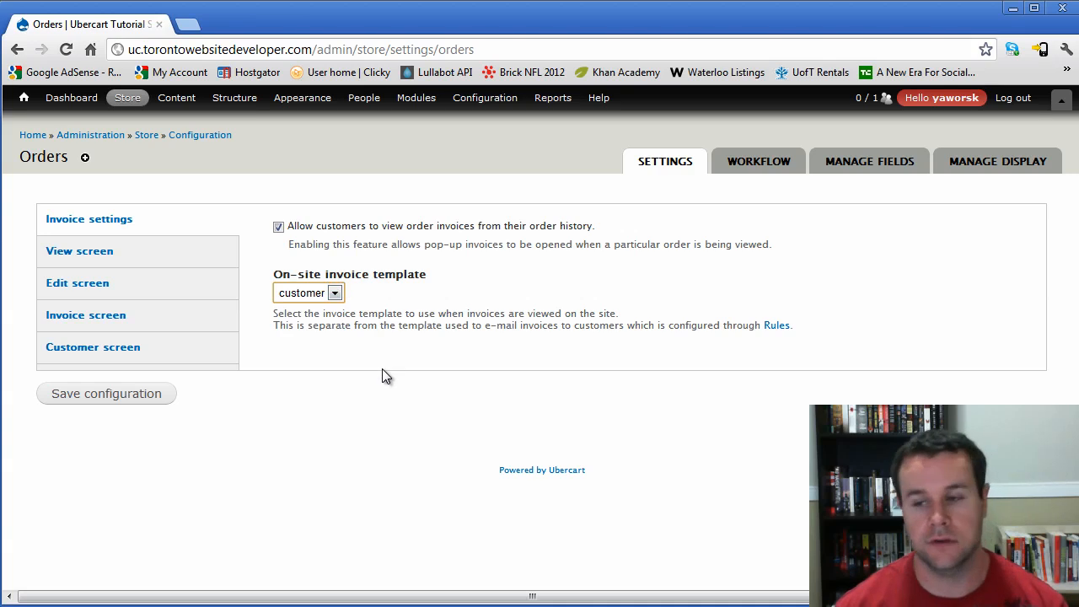
{"action": "left_click", "coordinate": [434, 315]}
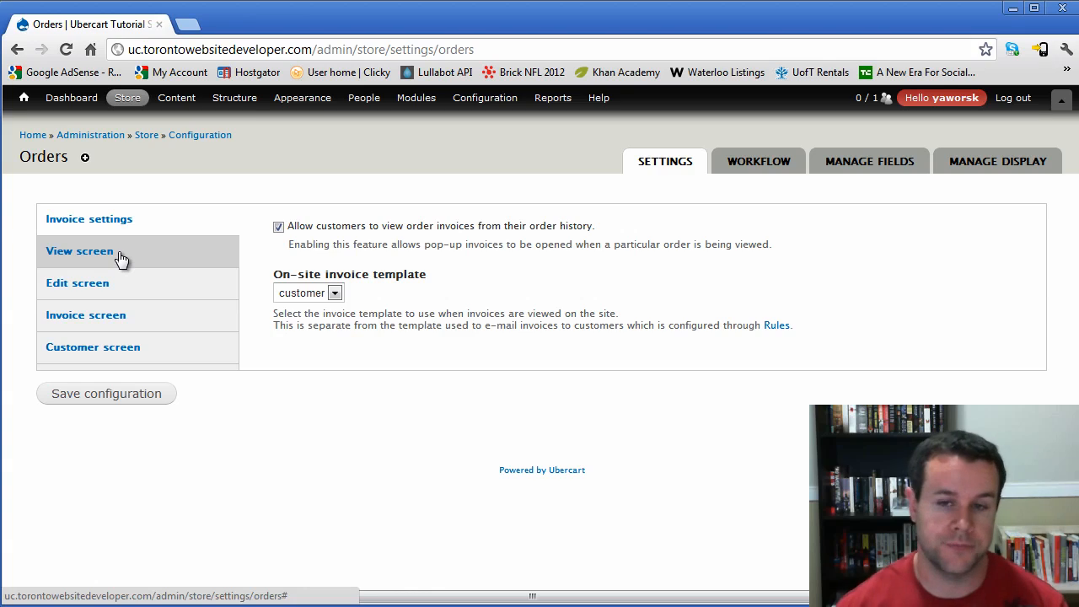
Review the order panes enabled for the view, edit, invoice and customer screens.
{"action": "left_click", "coordinate": [120, 258]}
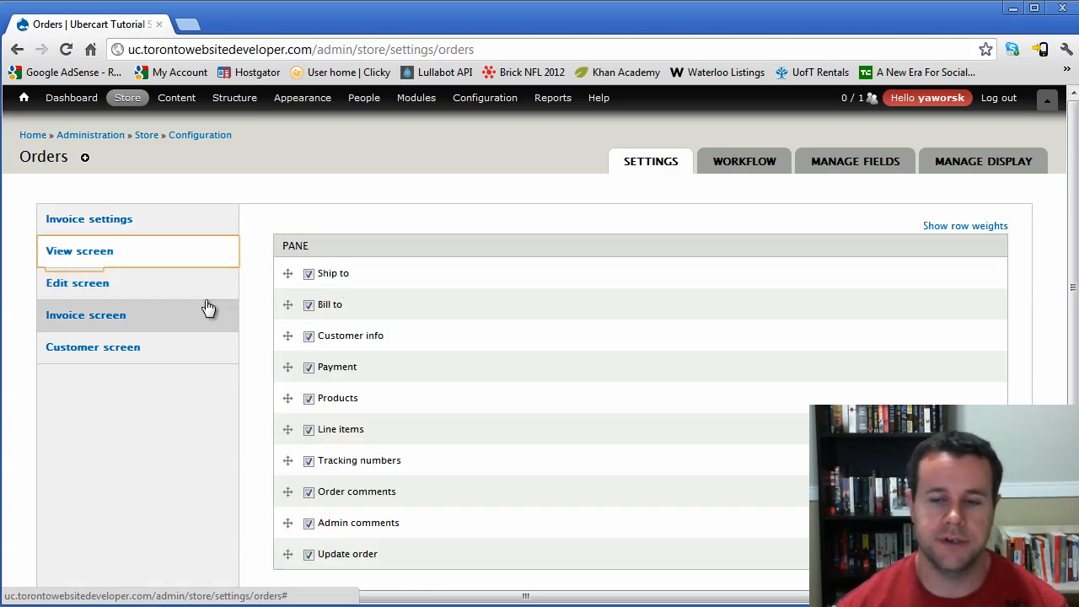
{"action": "left_click", "coordinate": [156, 292]}
{"action": "left_click", "coordinate": [143, 325]}
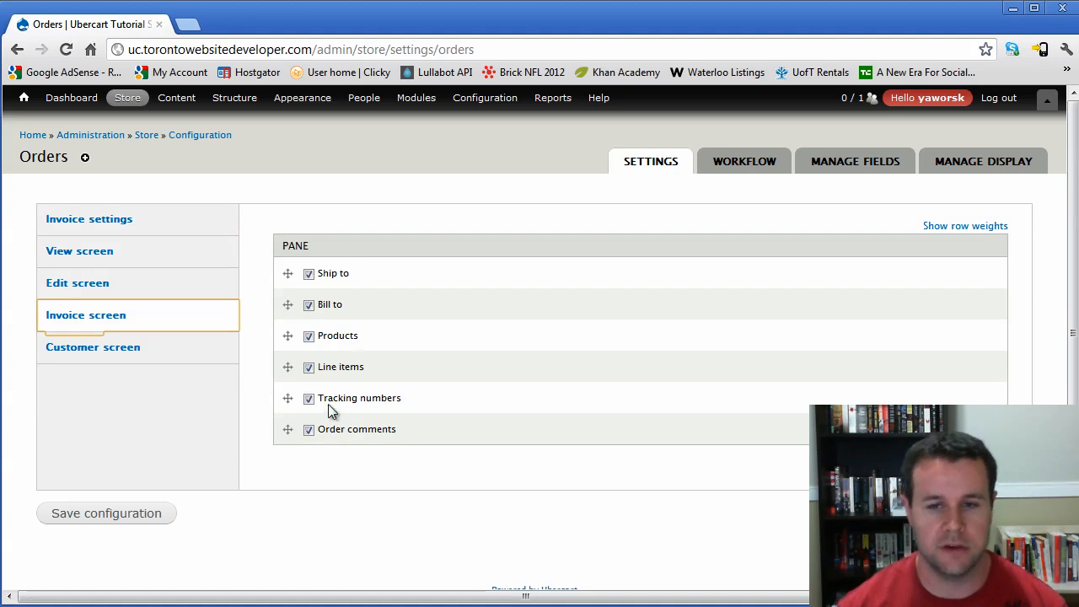
{"action": "left_click", "coordinate": [169, 349]}
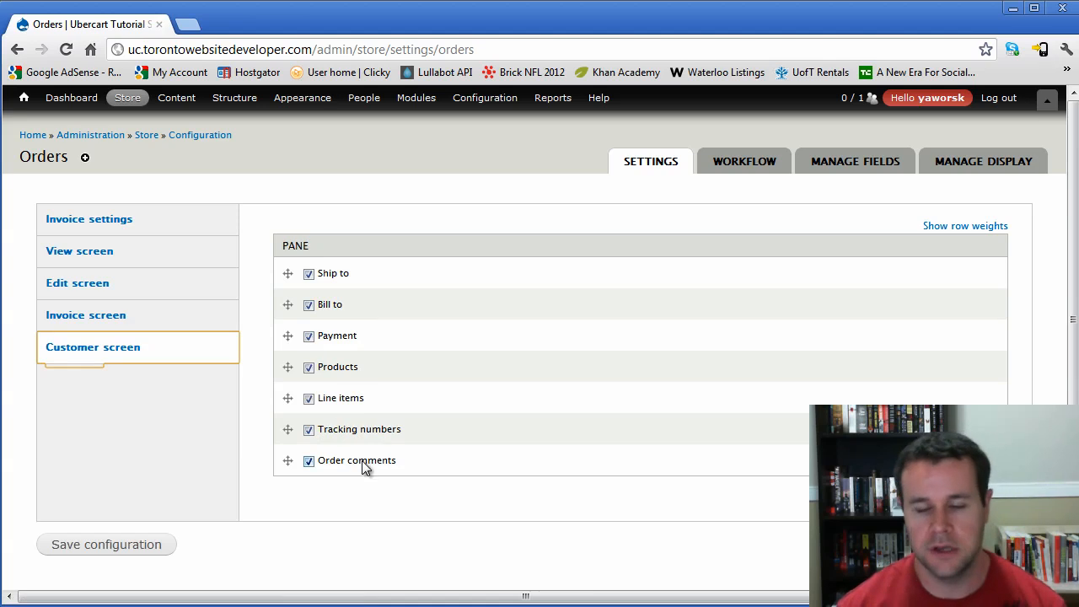
{"action": "left_click", "coordinate": [173, 324]}
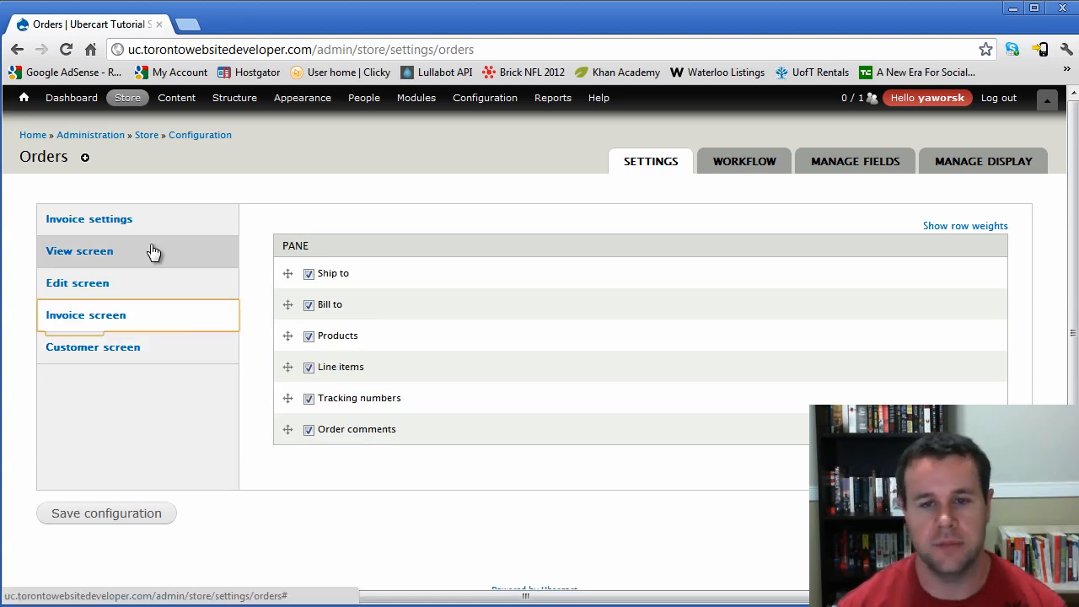
{"action": "left_click", "coordinate": [152, 284]}
{"action": "left_click", "coordinate": [153, 257]}
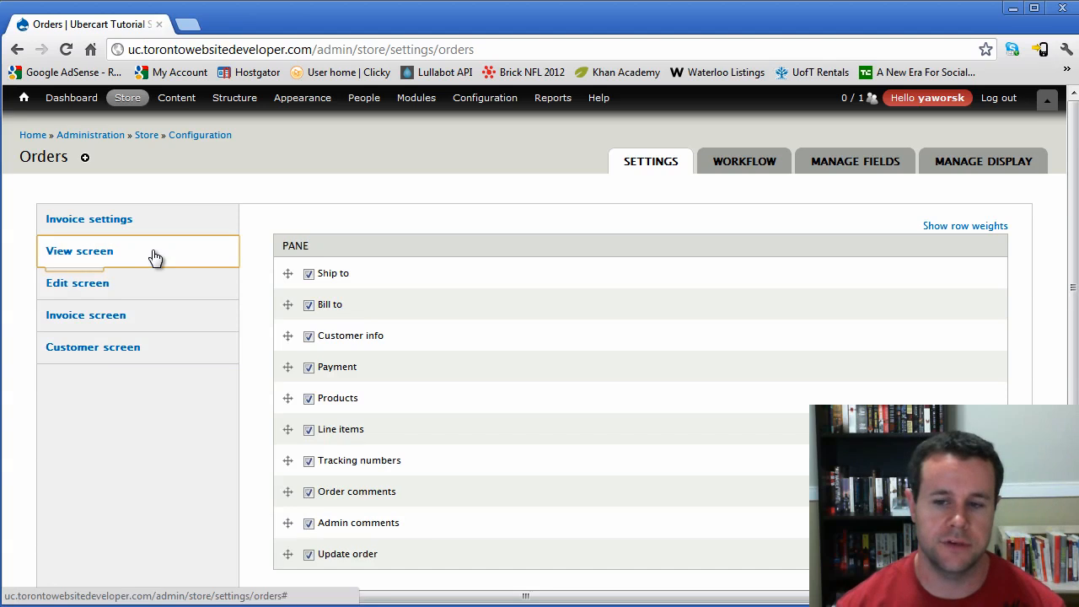
Examine the order workflow: the order statuses with their titles and the default status for each order state.
{"action": "left_click", "coordinate": [767, 170]}
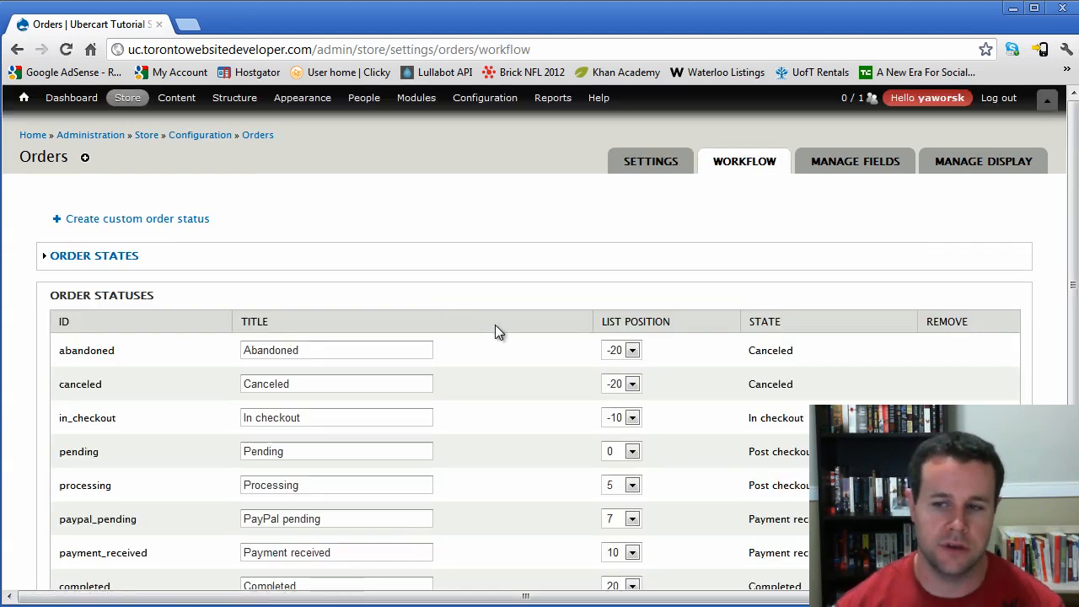
{"action": "scroll", "coordinate": [496, 325], "scroll_direction": "down", "scroll_amount": 2}
{"action": "scroll", "coordinate": [495, 325], "scroll_direction": "down", "scroll_amount": 1}
{"action": "scroll", "coordinate": [495, 324], "scroll_direction": "up", "scroll_amount": 1}
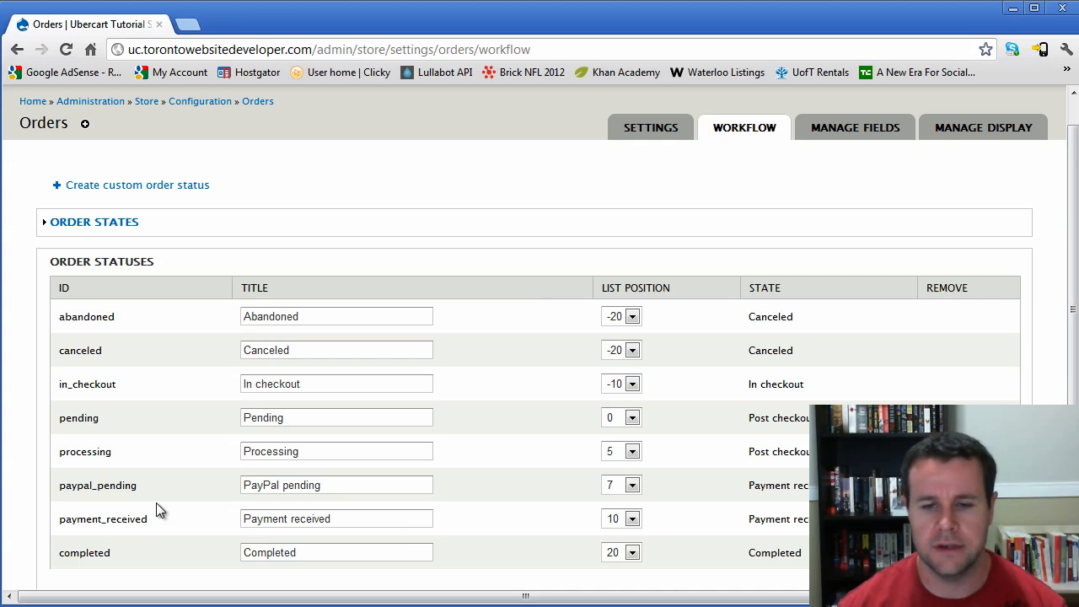
{"action": "left_click", "coordinate": [132, 227]}
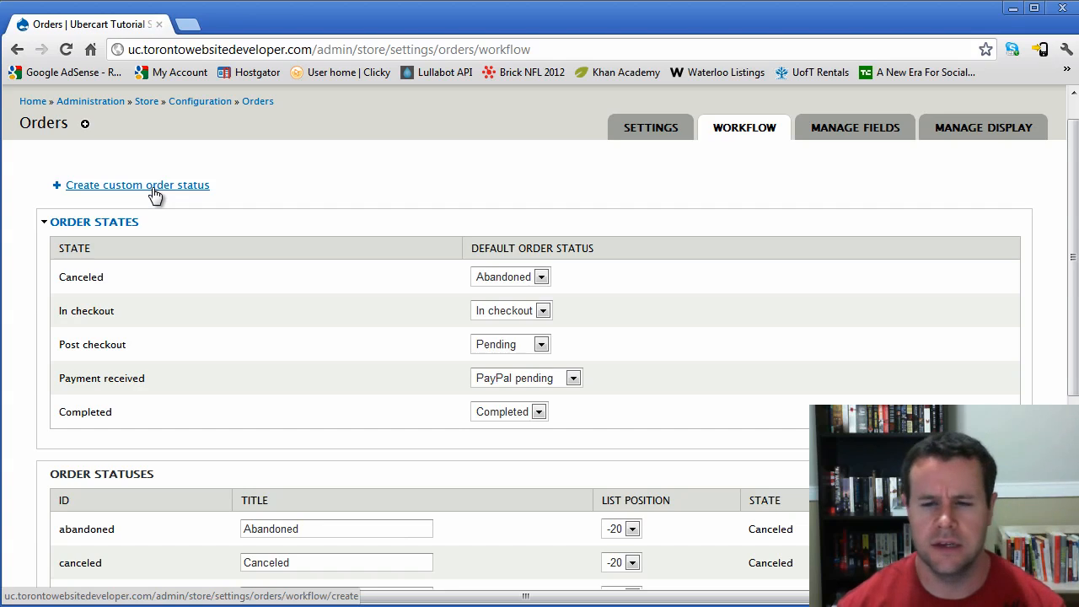
{"action": "left_click", "coordinate": [114, 227]}
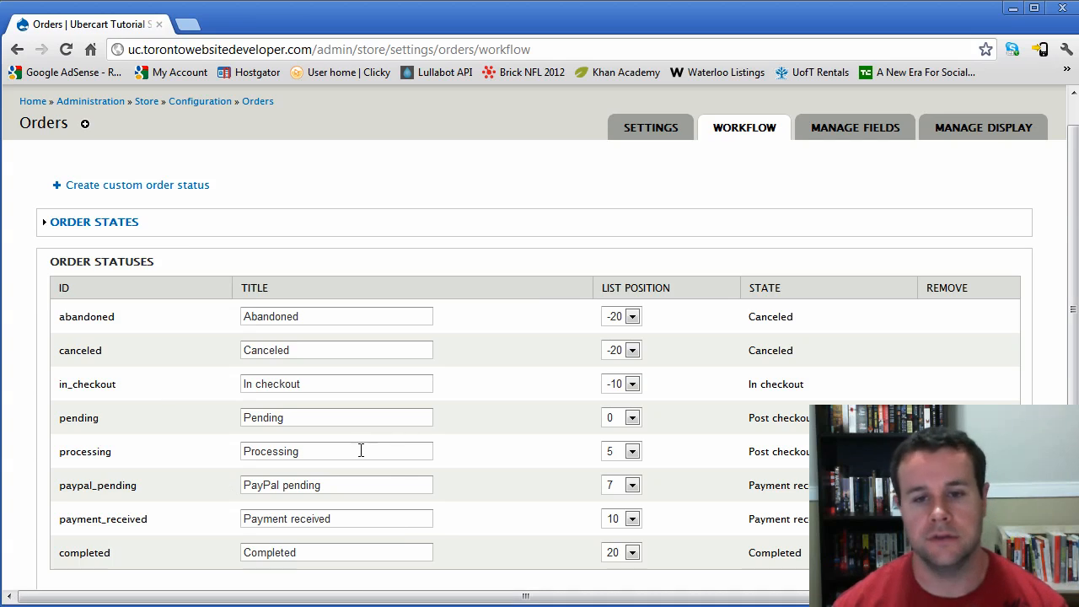
{"action": "left_click", "coordinate": [303, 419]}
{"action": "left_click_drag", "start_coordinate": [303, 421], "coordinate": [241, 420]}
{"action": "left_click_drag", "start_coordinate": [381, 450], "coordinate": [233, 450]}
{"action": "left_click", "coordinate": [359, 481]}
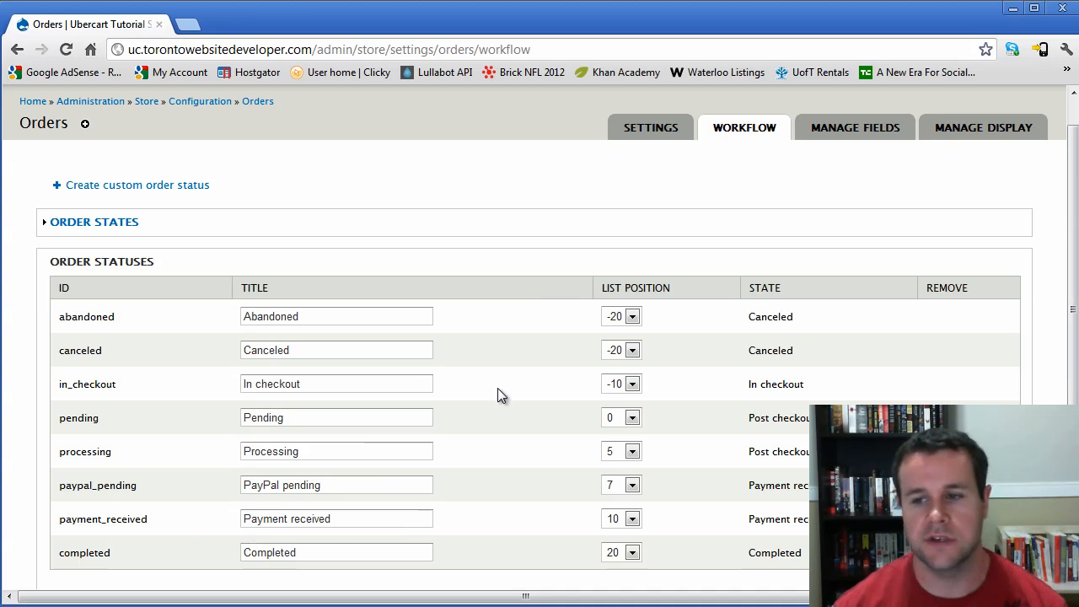
Review the fields managed for orders and the form for adding a new field.
{"action": "left_click", "coordinate": [855, 133]}
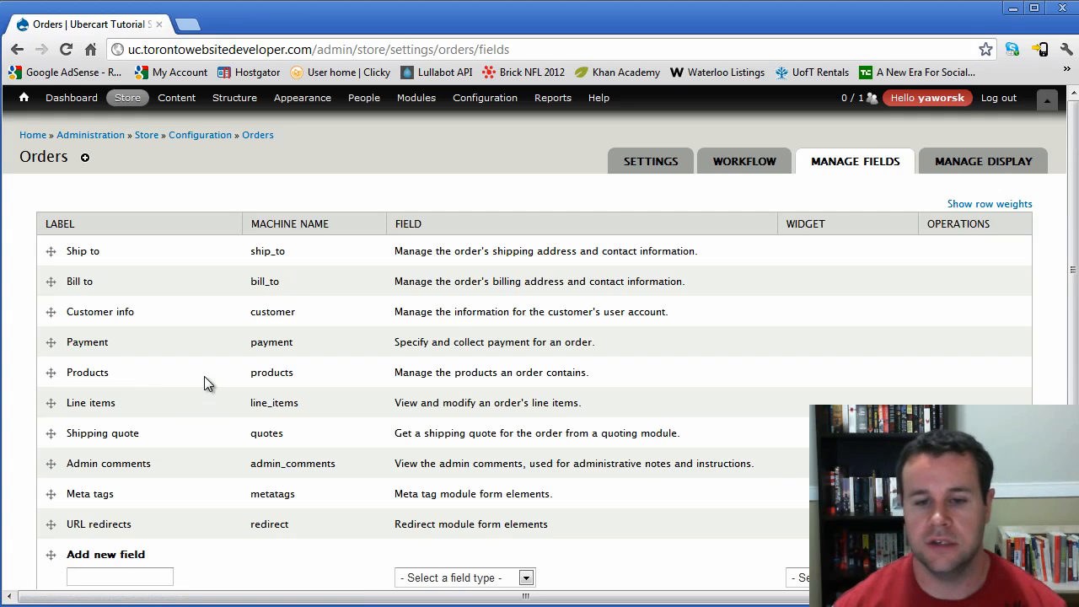
{"action": "scroll", "coordinate": [187, 391], "scroll_direction": "down", "scroll_amount": 1}
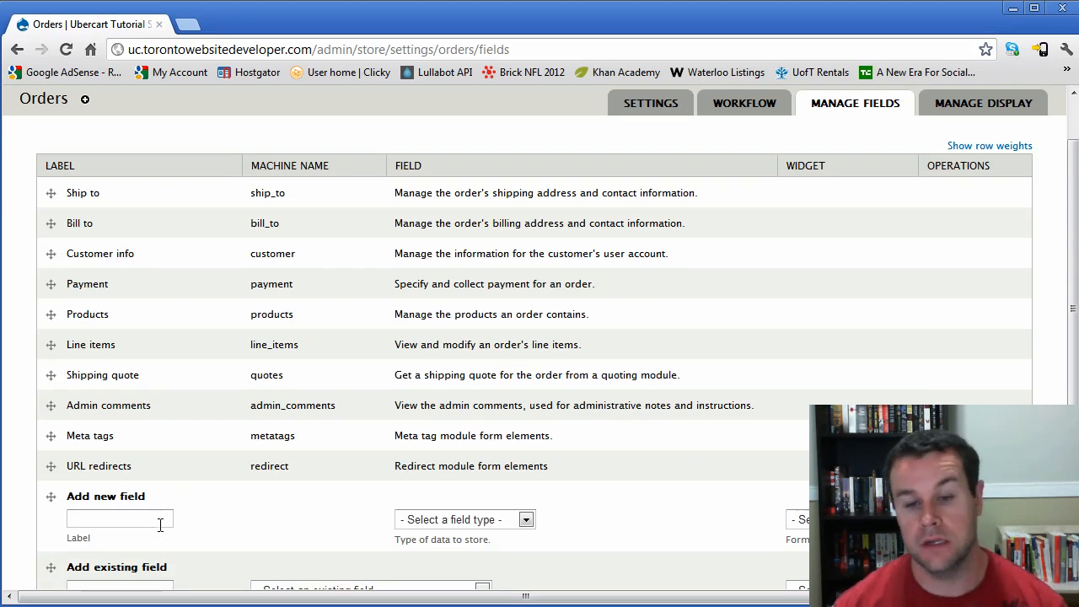
{"action": "left_click", "coordinate": [158, 520]}
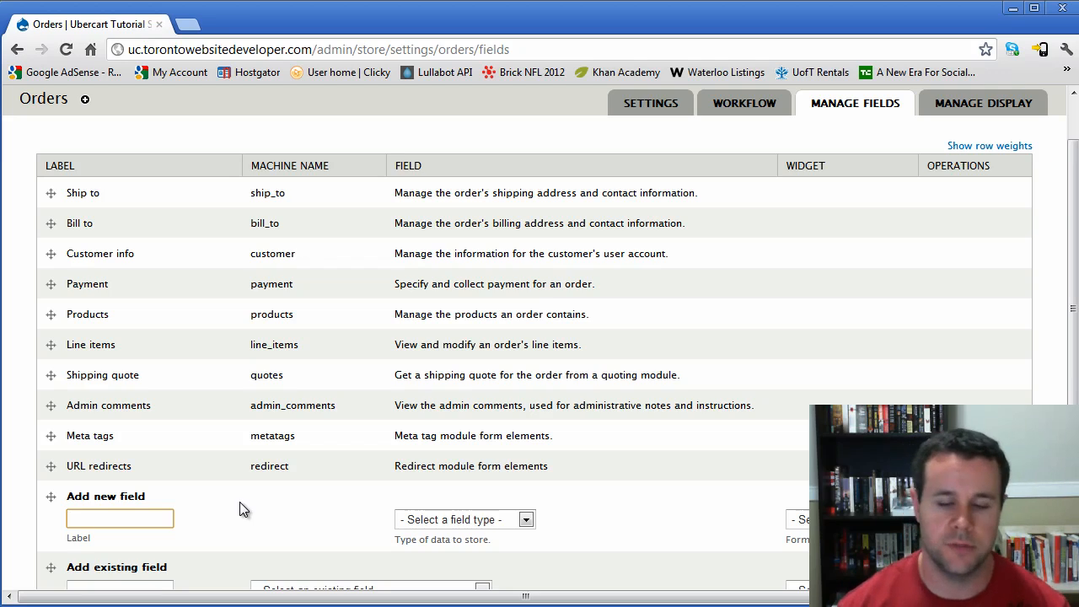
{"action": "scroll", "coordinate": [673, 507], "scroll_direction": "down", "scroll_amount": 1}
{"action": "scroll", "coordinate": [655, 500], "scroll_direction": "up", "scroll_amount": 2}
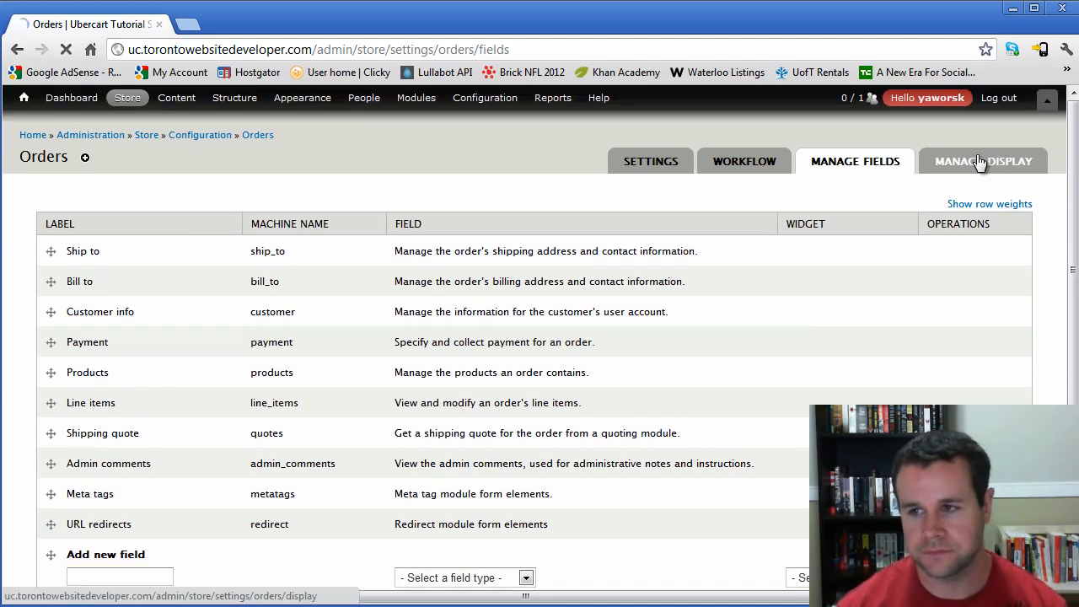
Examine the display format of the order fields, and return to the main order settings.
{"action": "left_click", "coordinate": [975, 162]}
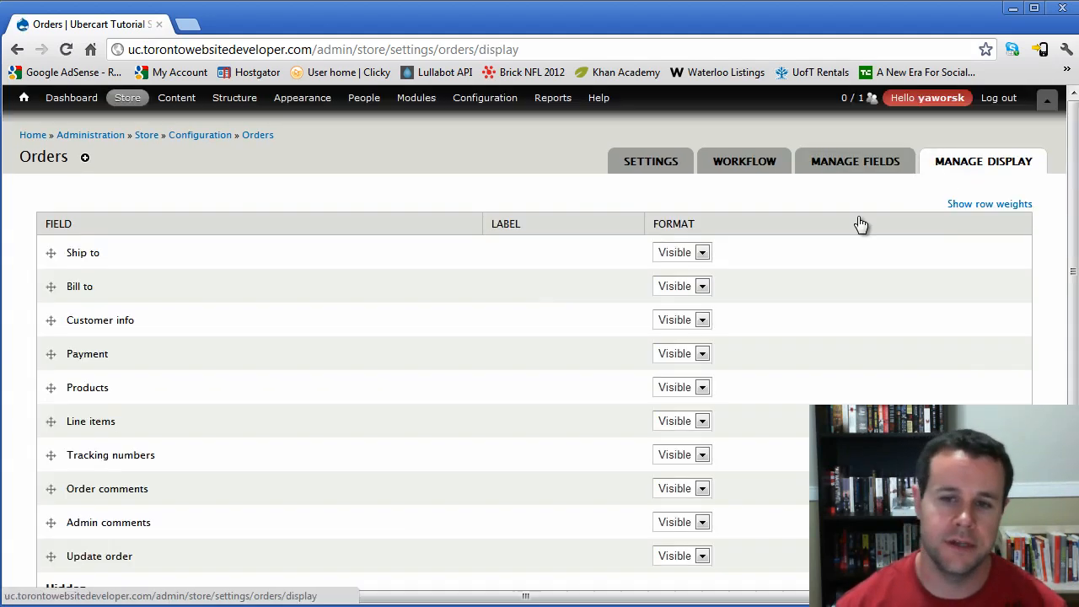
{"action": "scroll", "coordinate": [727, 212], "scroll_direction": "down", "scroll_amount": 1}
{"action": "scroll", "coordinate": [742, 253], "scroll_direction": "down", "scroll_amount": 1}
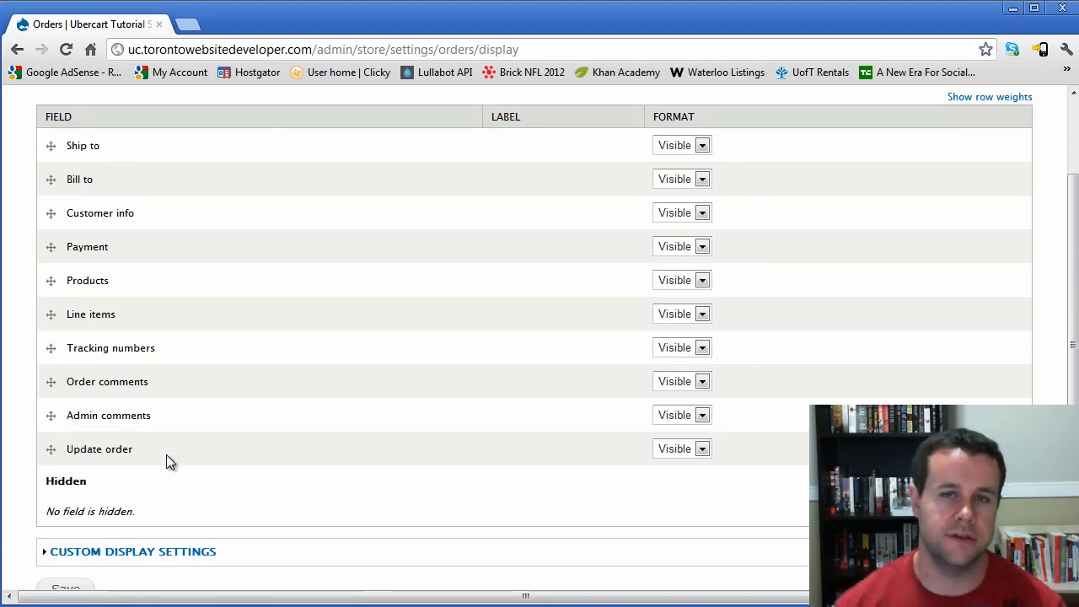
{"action": "scroll", "coordinate": [747, 408], "scroll_direction": "up", "scroll_amount": 2}
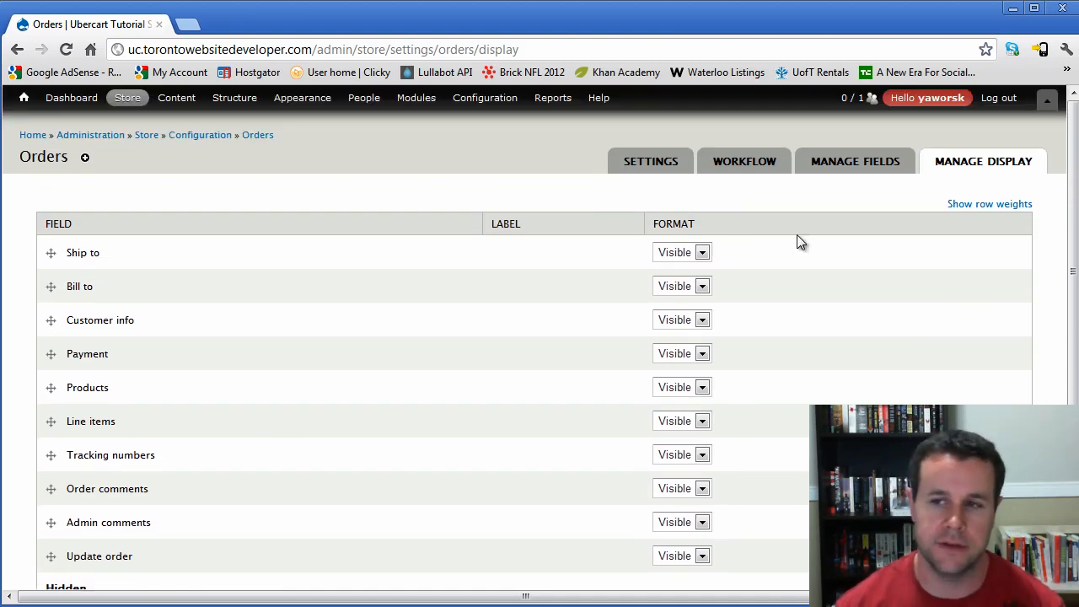
{"action": "left_click", "coordinate": [660, 164]}
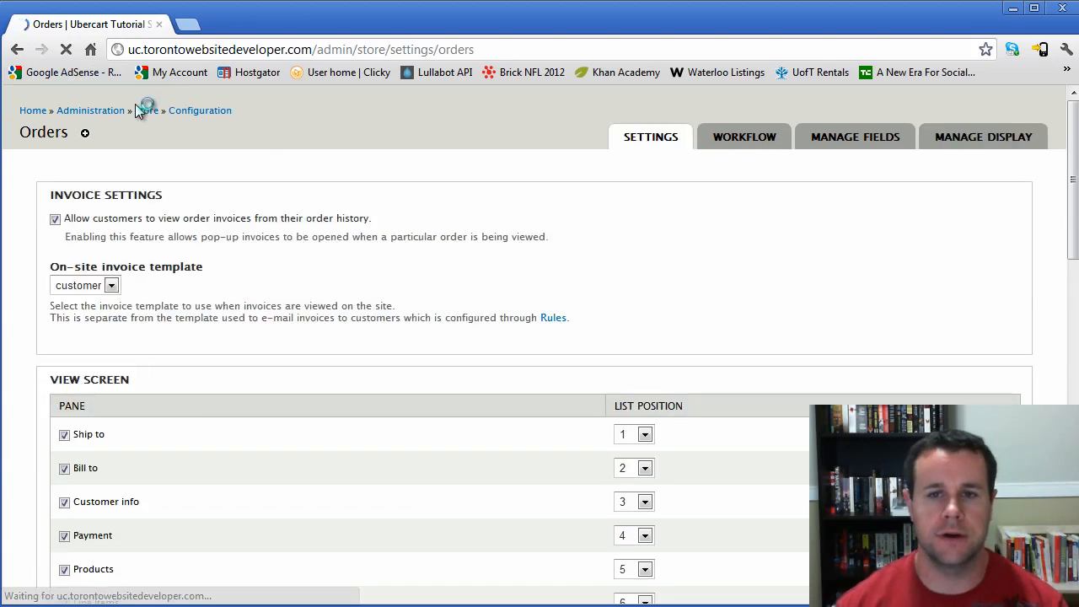
Review the store's payment methods and the PayPal Website Payments Standard settings, including the e-mail address and server choice.
{"action": "mouse_move", "coordinate": [130, 100]}
{"action": "mouse_move", "coordinate": [160, 198]}
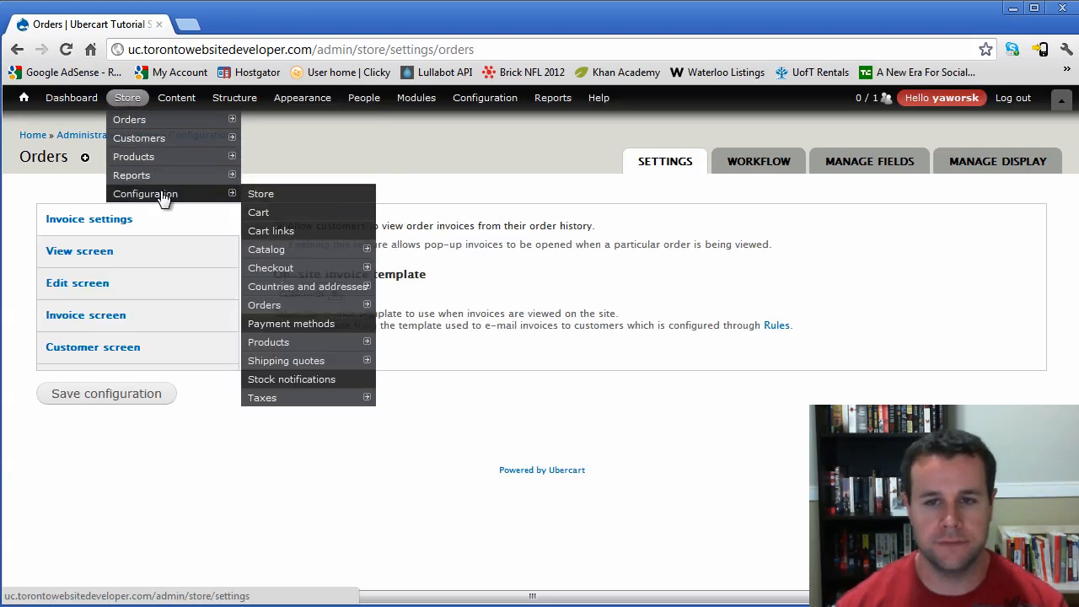
{"action": "left_click", "coordinate": [306, 328]}
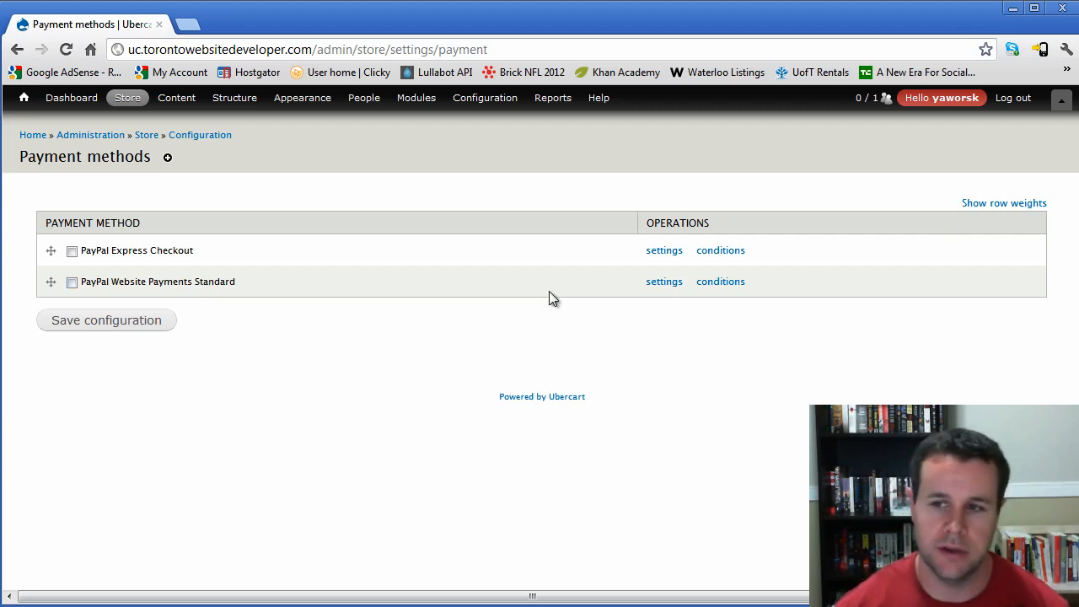
{"action": "left_click", "coordinate": [663, 285]}
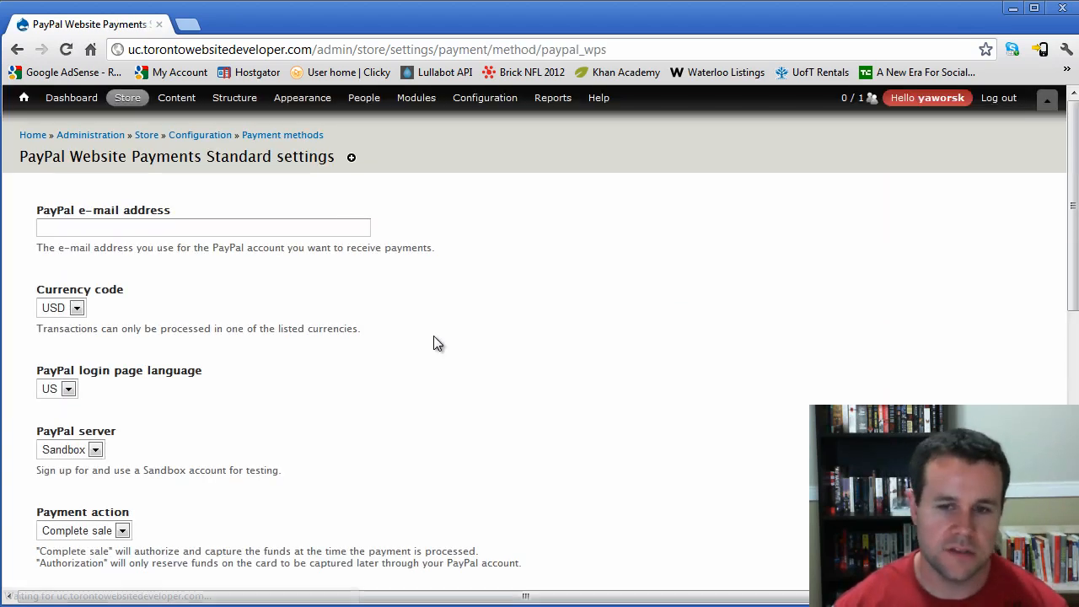
{"action": "scroll", "coordinate": [355, 335], "scroll_direction": "down", "scroll_amount": 3}
{"action": "scroll", "coordinate": [216, 362], "scroll_direction": "down", "scroll_amount": 2}
{"action": "scroll", "coordinate": [220, 374], "scroll_direction": "up", "scroll_amount": 5}
{"action": "left_click", "coordinate": [131, 234]}
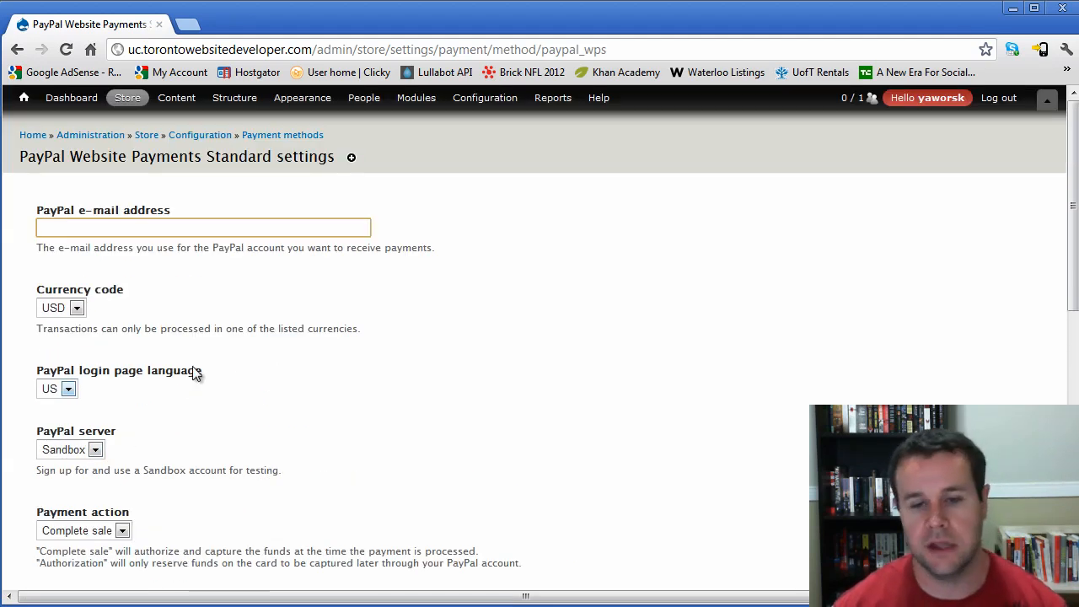
{"action": "left_click", "coordinate": [99, 452]}
{"action": "left_click", "coordinate": [322, 414]}
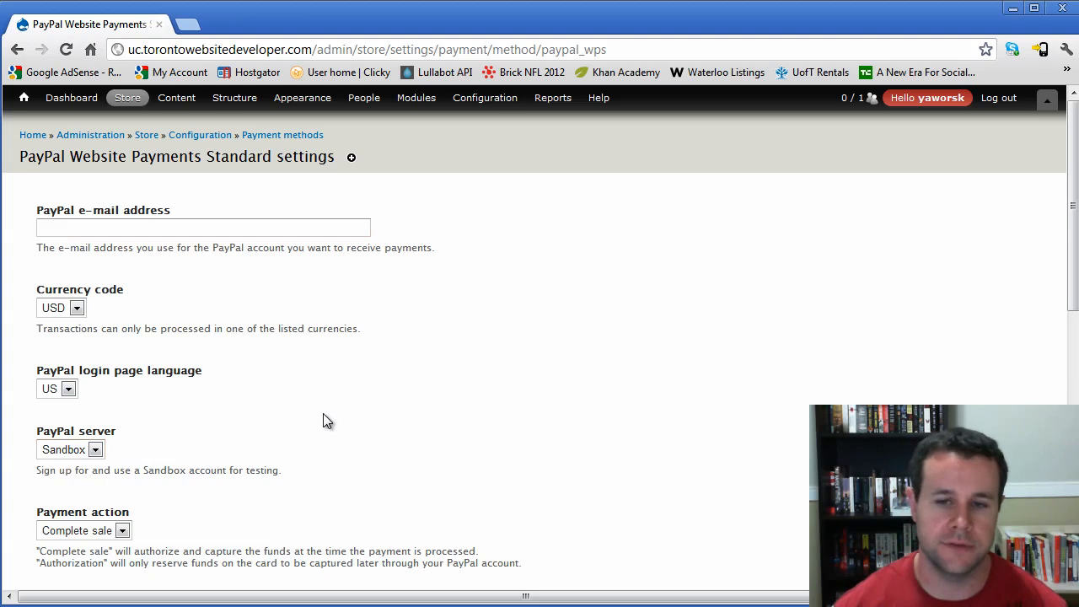
{"action": "key", "text": "alt+Left"}
Review the PayPal Express Checkout settings, from the API server and credentials to the review page options, and return to the payment methods.
{"action": "left_click", "coordinate": [659, 253]}
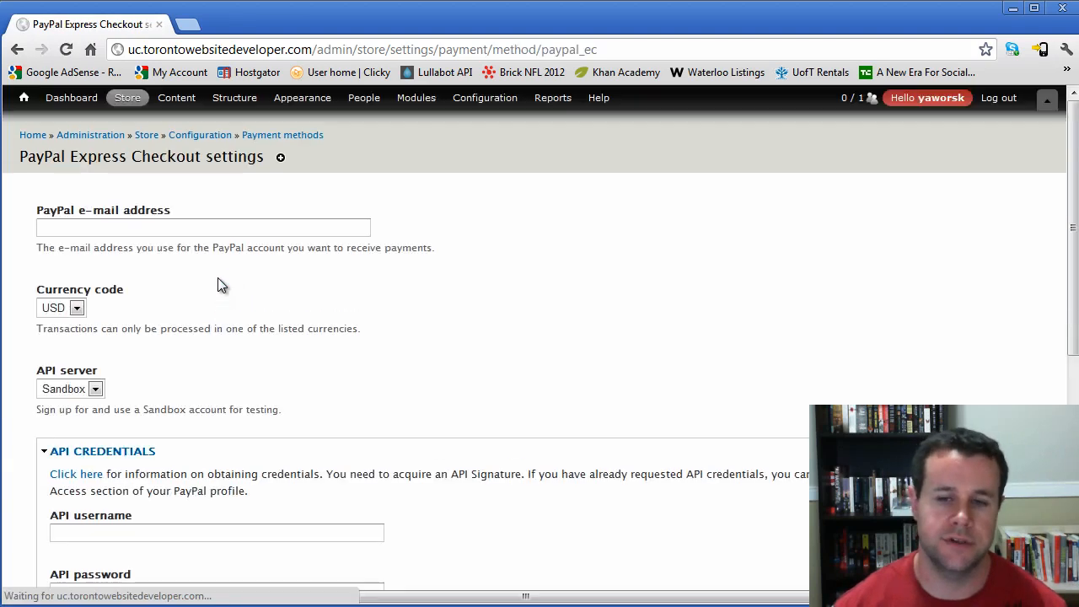
{"action": "scroll", "coordinate": [306, 434], "scroll_direction": "down", "scroll_amount": 2}
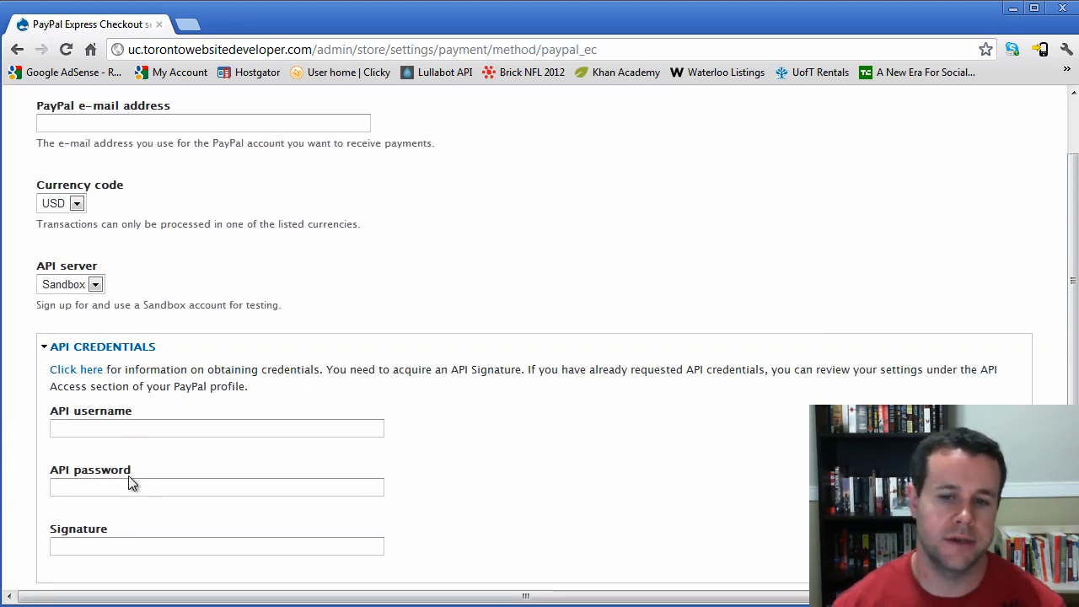
{"action": "scroll", "coordinate": [131, 482], "scroll_direction": "down", "scroll_amount": 5}
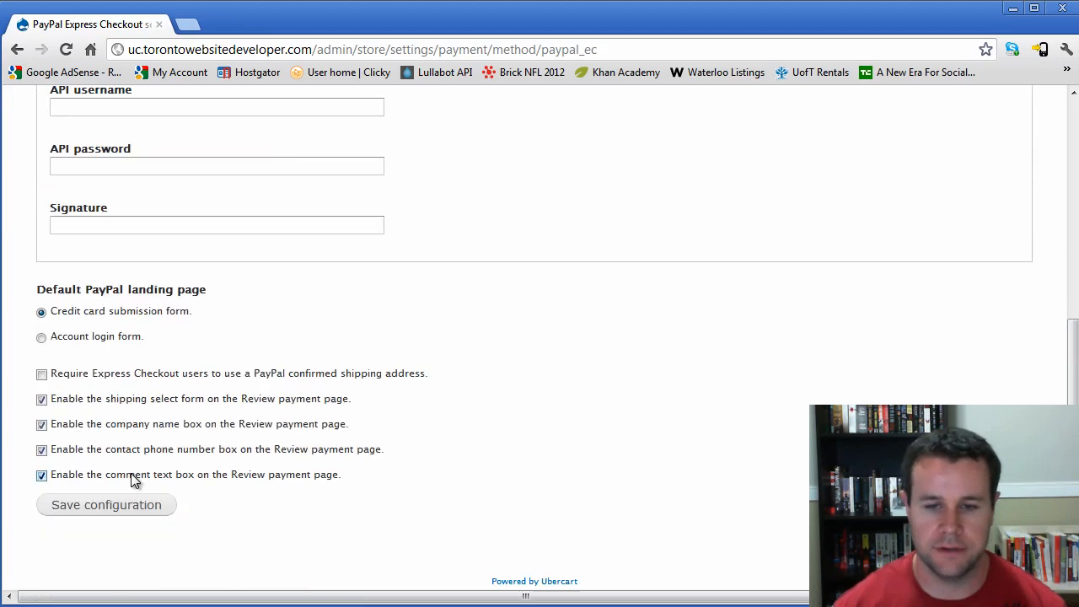
{"action": "scroll", "coordinate": [158, 470], "scroll_direction": "up", "scroll_amount": 6}
{"action": "key", "text": "alt+Left"}
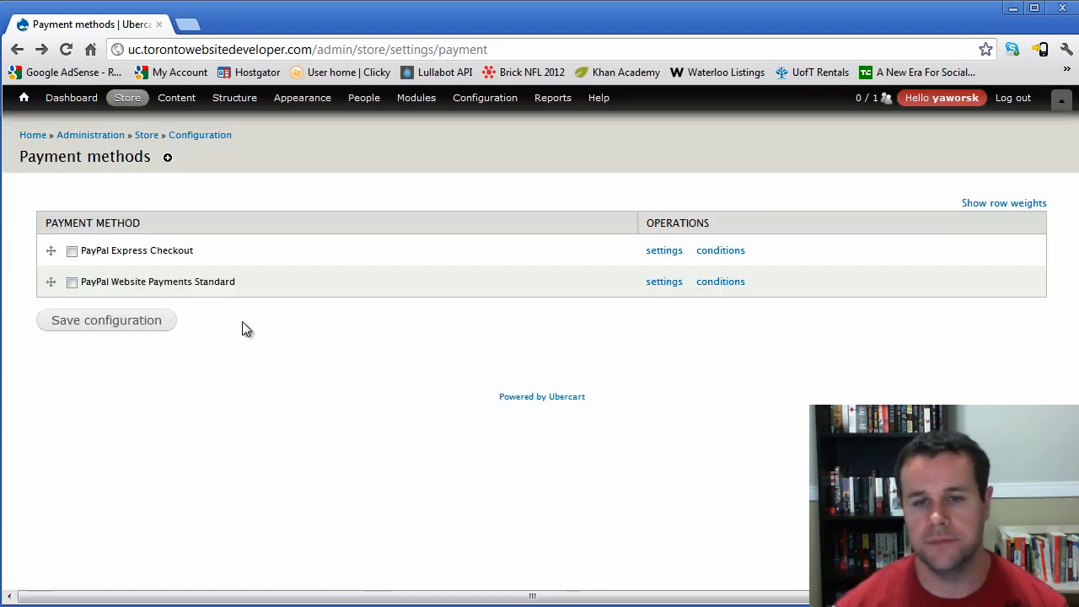
In the store's product settings, choose Colorbox as the product image widget, and toggle the optional Add to Cart quantity field on and off.
{"action": "mouse_move", "coordinate": [129, 99]}
{"action": "mouse_move", "coordinate": [168, 196]}
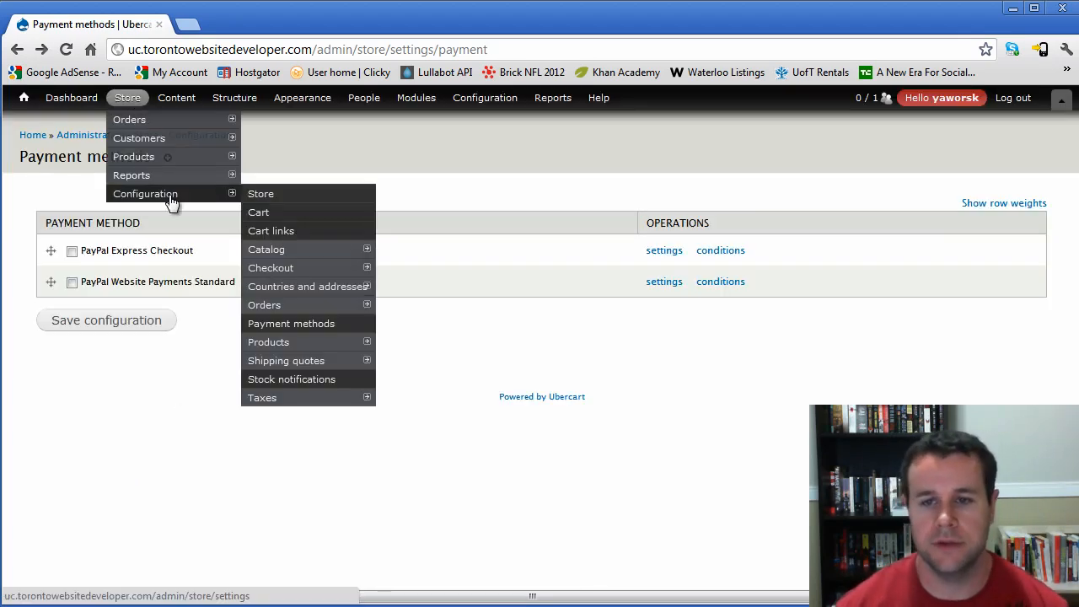
{"action": "left_click", "coordinate": [304, 346]}
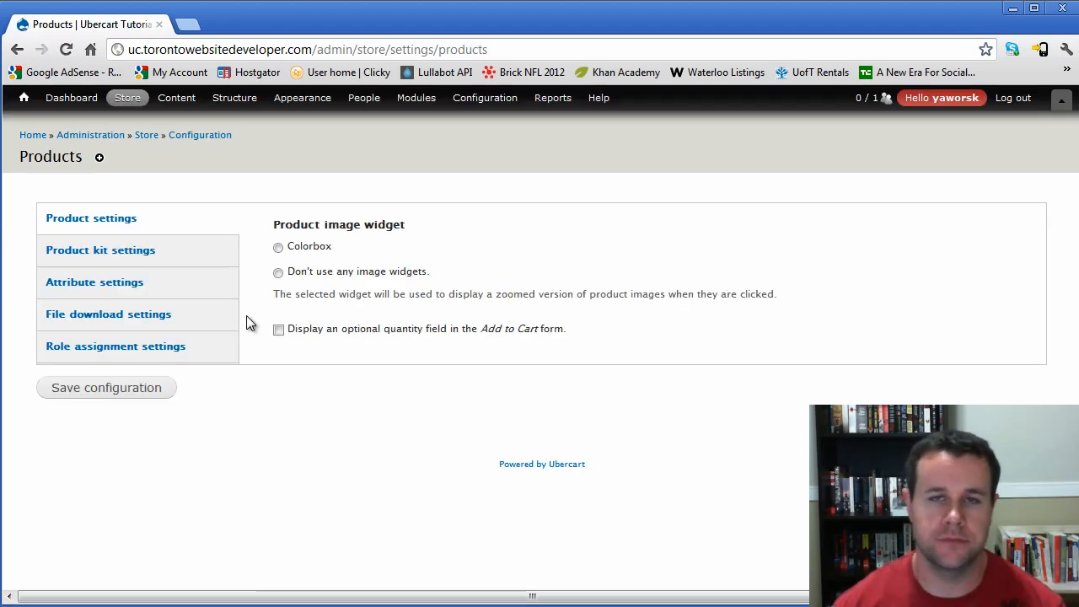
{"action": "left_click", "coordinate": [310, 248]}
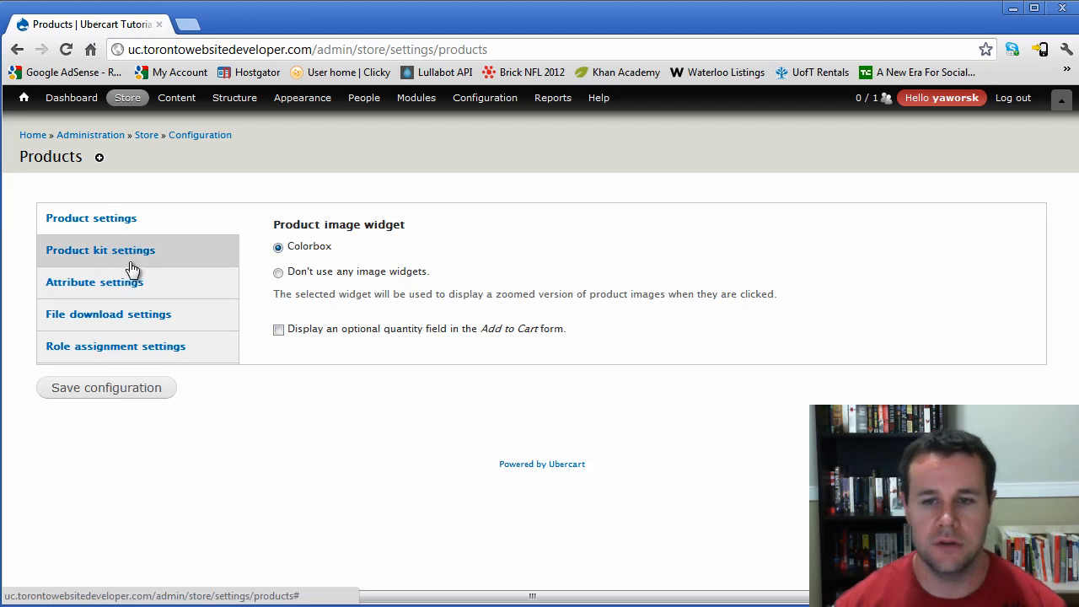
{"action": "left_click", "coordinate": [306, 328]}
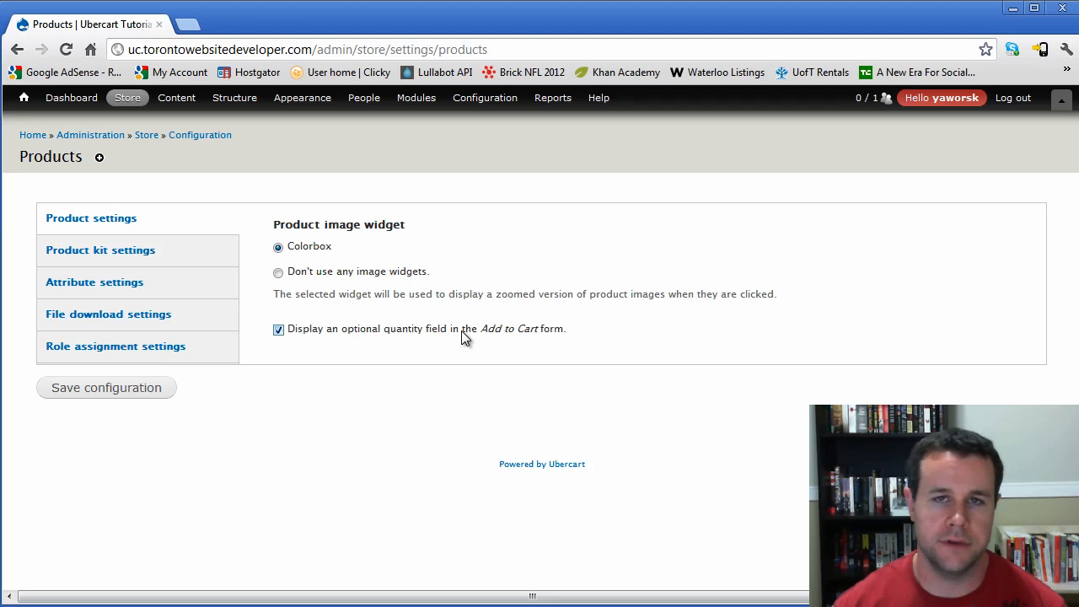
{"action": "left_click", "coordinate": [306, 331]}
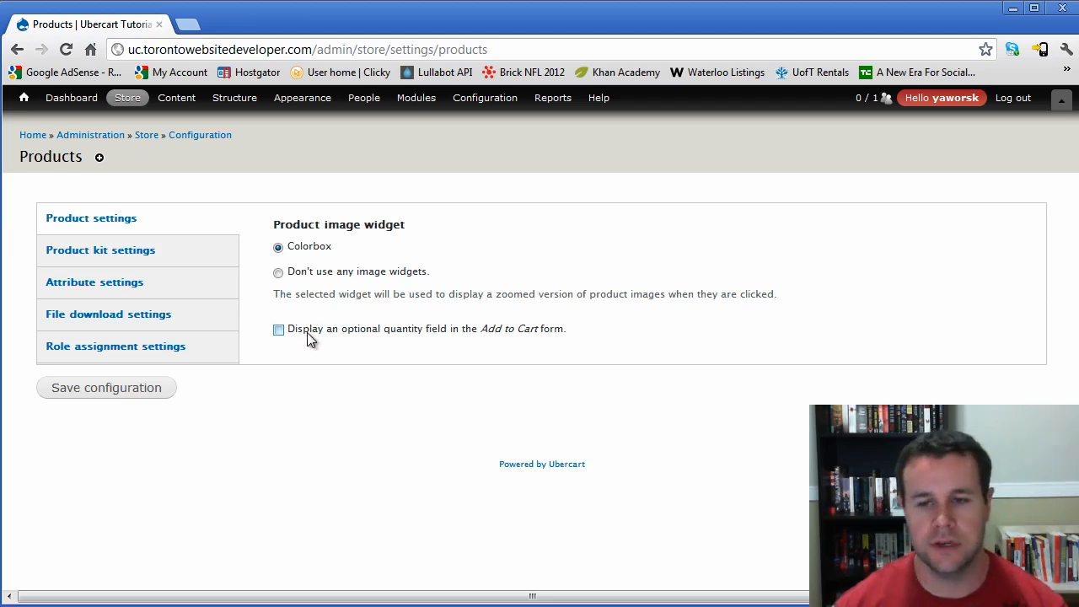
Review the cart display choices for product kits and the option price format in the attribute settings.
{"action": "left_click", "coordinate": [177, 253]}
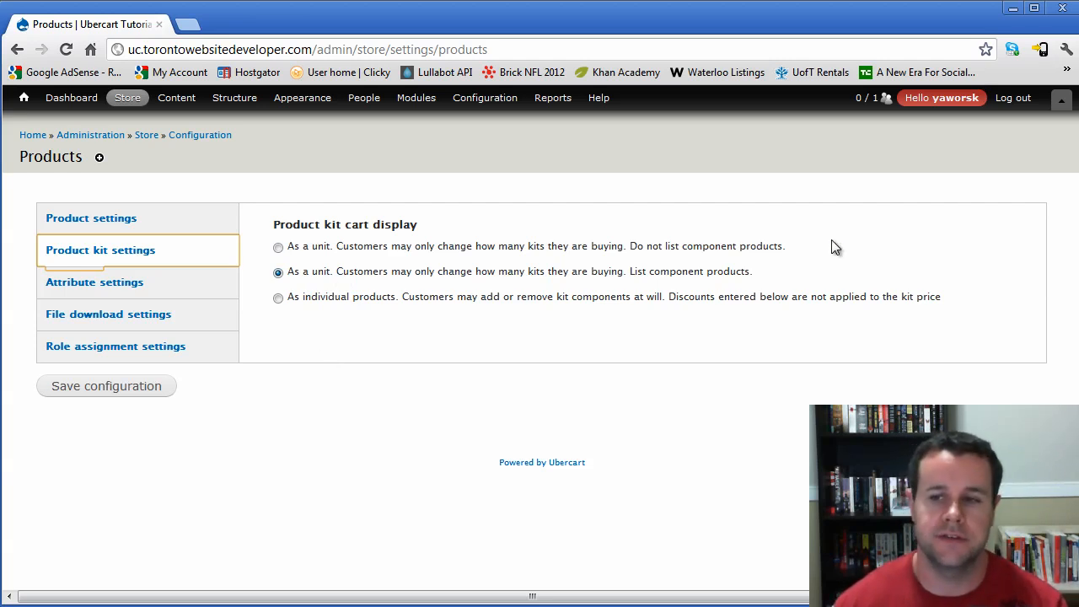
{"action": "left_click", "coordinate": [321, 299]}
{"action": "left_click", "coordinate": [320, 275]}
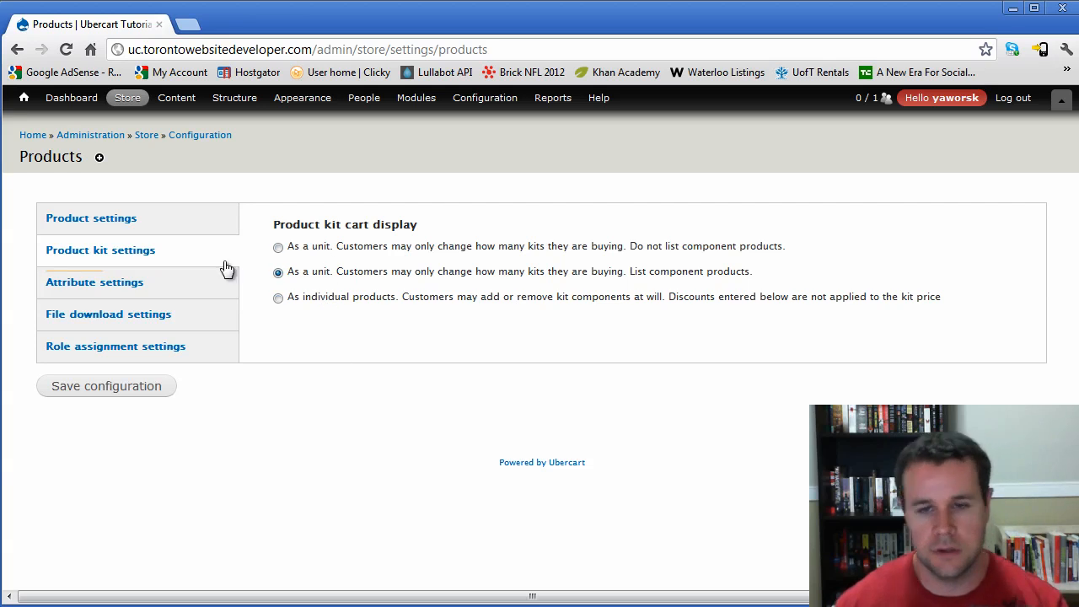
{"action": "left_click", "coordinate": [129, 292]}
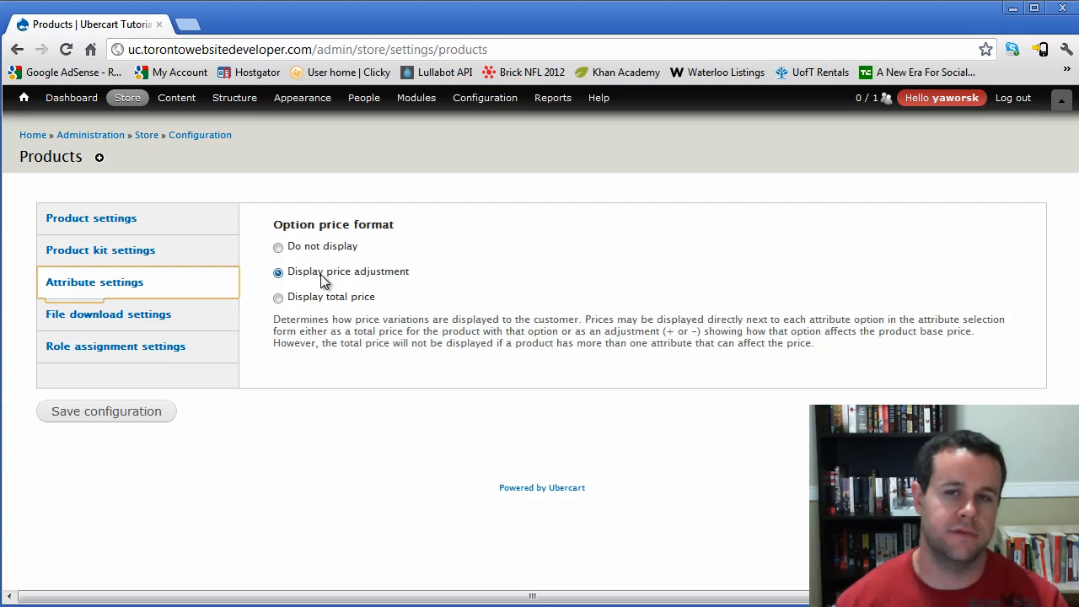
Set the files path for file downloads to downloadable_files.
{"action": "left_click", "coordinate": [189, 317]}
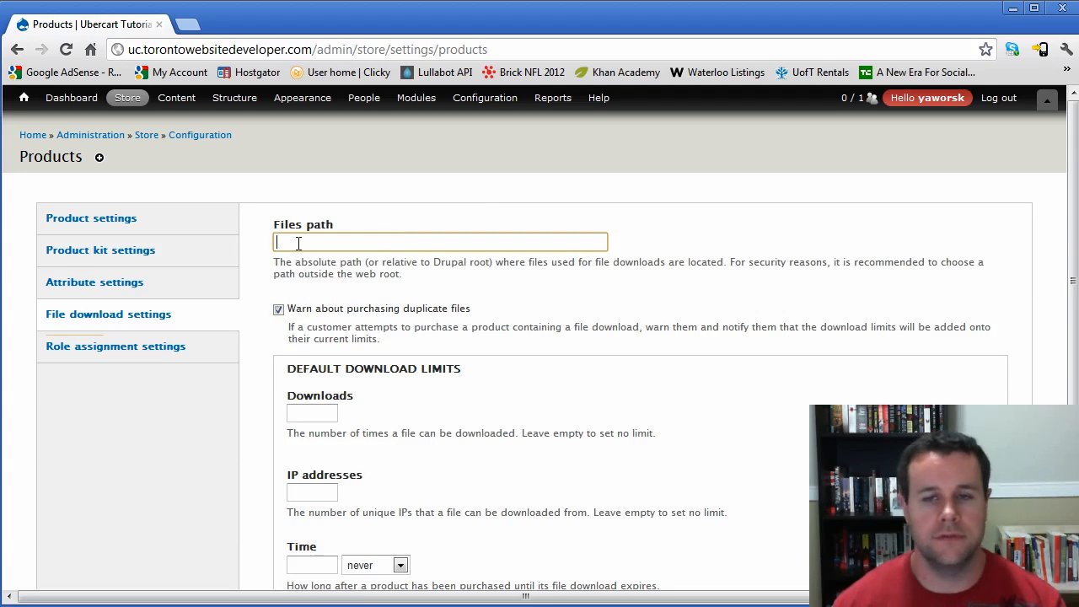
{"action": "mouse_move", "coordinate": [126, 97]}
{"action": "mouse_move", "coordinate": [152, 181]}
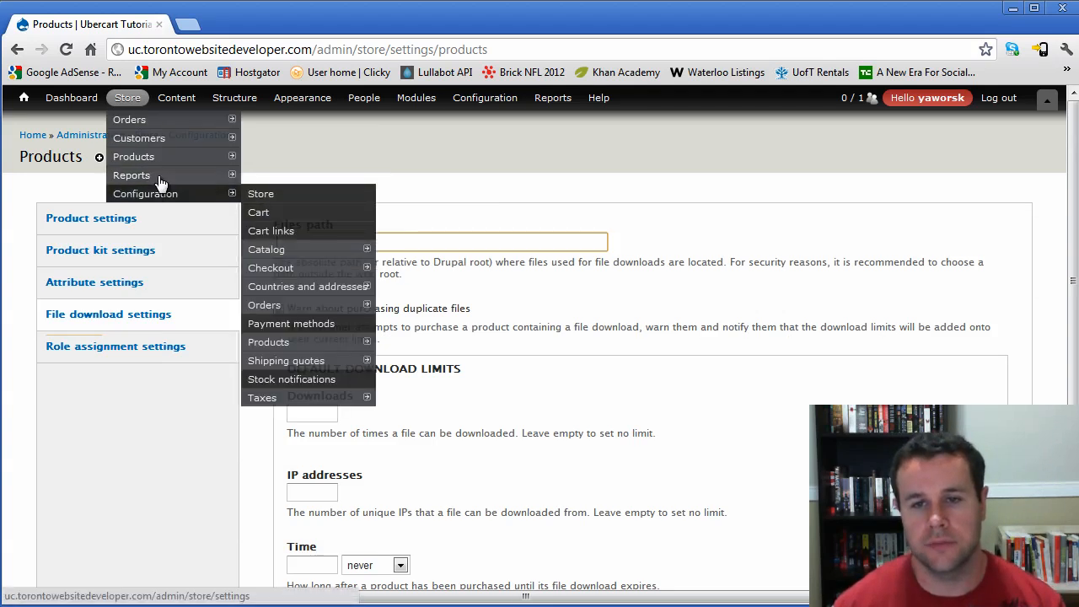
{"action": "mouse_move", "coordinate": [169, 157]}
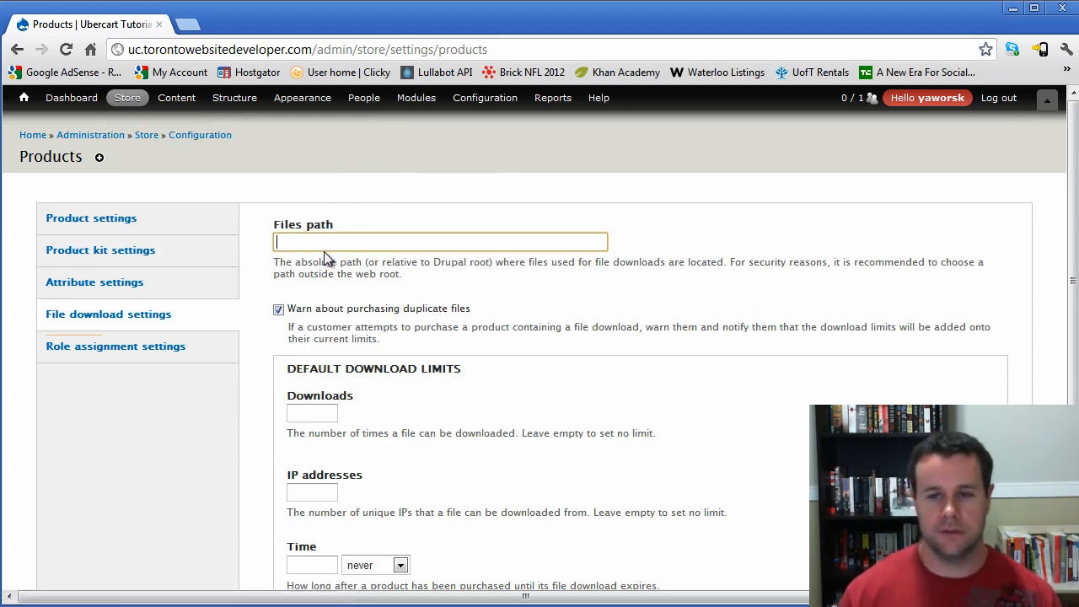
{"action": "type", "text": "pd"}
{"action": "key", "text": "BackSpace"}
{"action": "key", "text": "BackSpace"}
{"action": "type", "text": "do"}
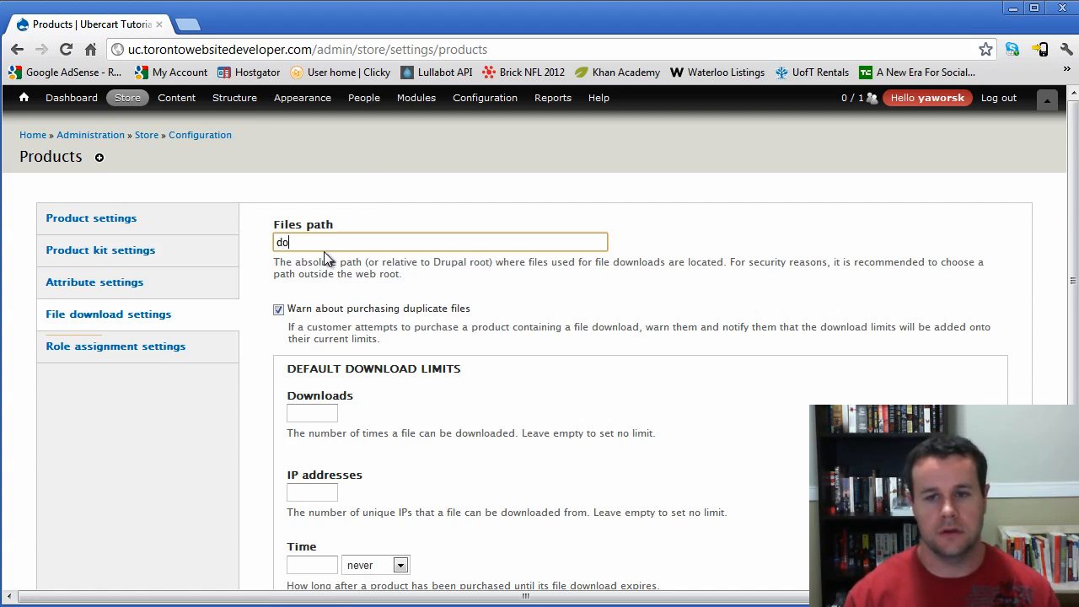
{"action": "type", "text": "wnloadable_files"}
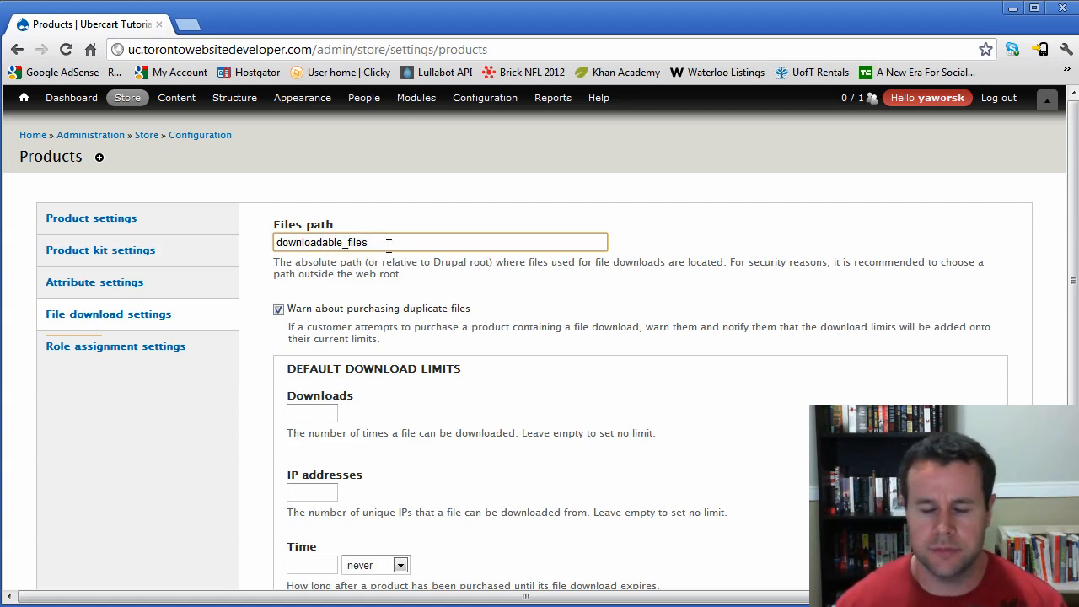
Set the default download limits to 2 downloads, 2 IP addresses and 1 week, and submit the product configuration.
{"action": "scroll", "coordinate": [491, 306], "scroll_direction": "down", "scroll_amount": 1}
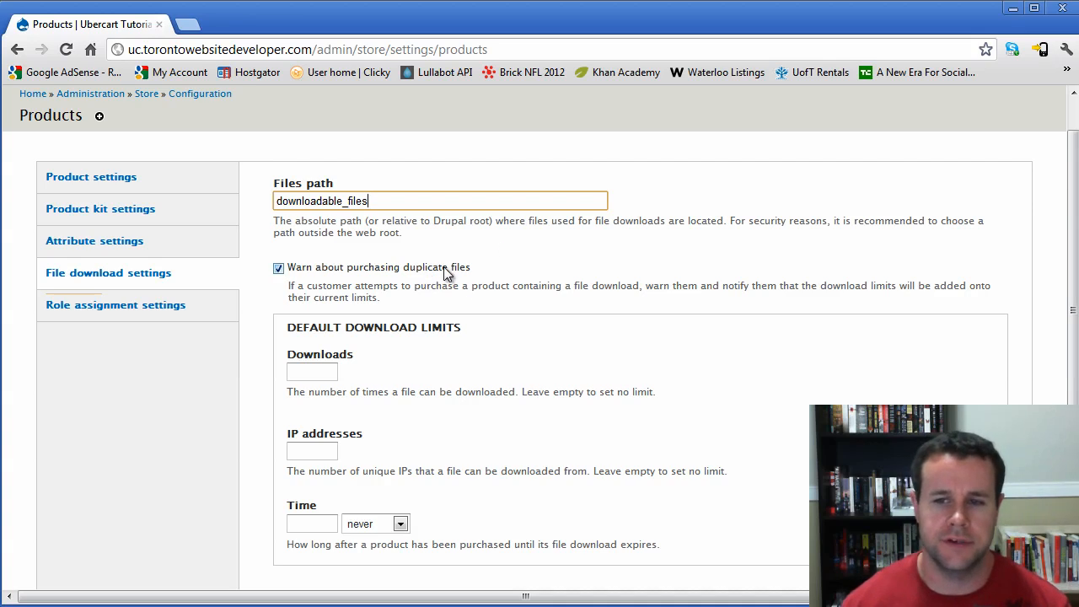
{"action": "scroll", "coordinate": [449, 309], "scroll_direction": "down", "scroll_amount": 1}
{"action": "left_click", "coordinate": [323, 316]}
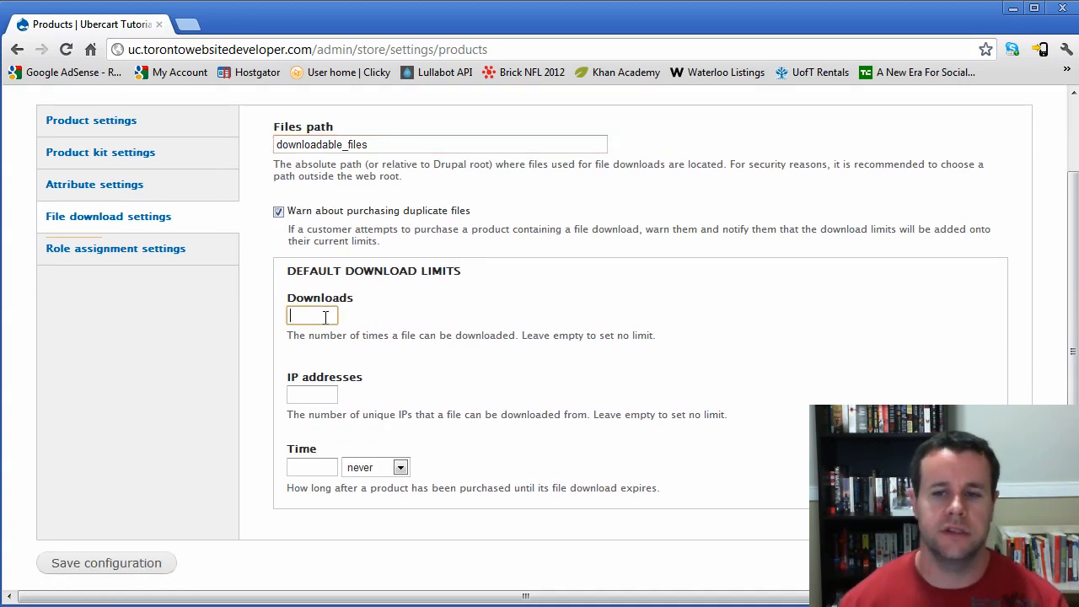
{"action": "type", "text": "2"}
{"action": "left_click", "coordinate": [304, 395]}
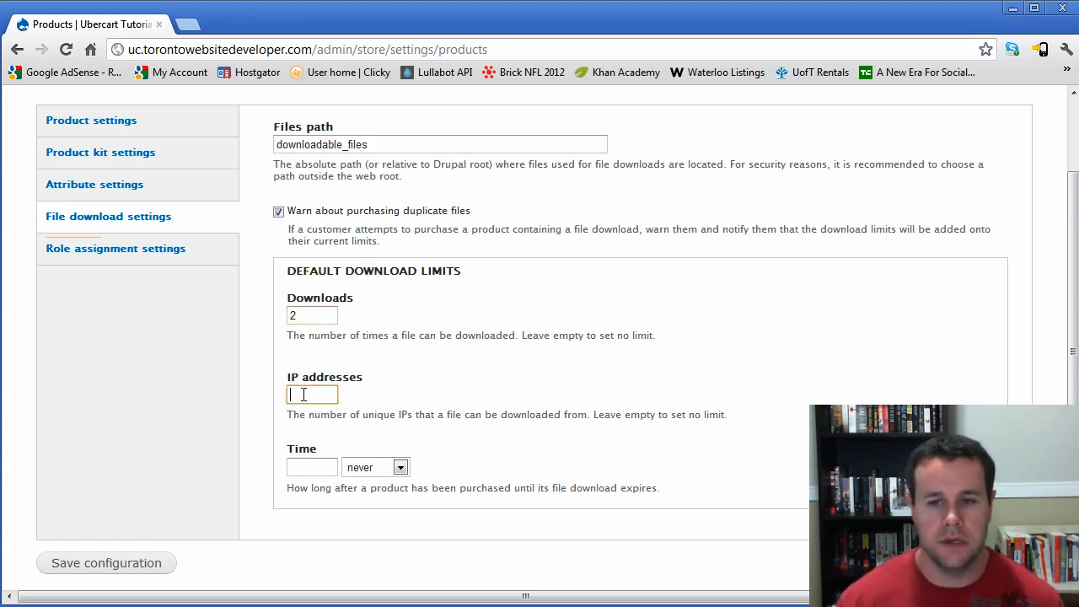
{"action": "type", "text": "2"}
{"action": "left_click", "coordinate": [328, 470]}
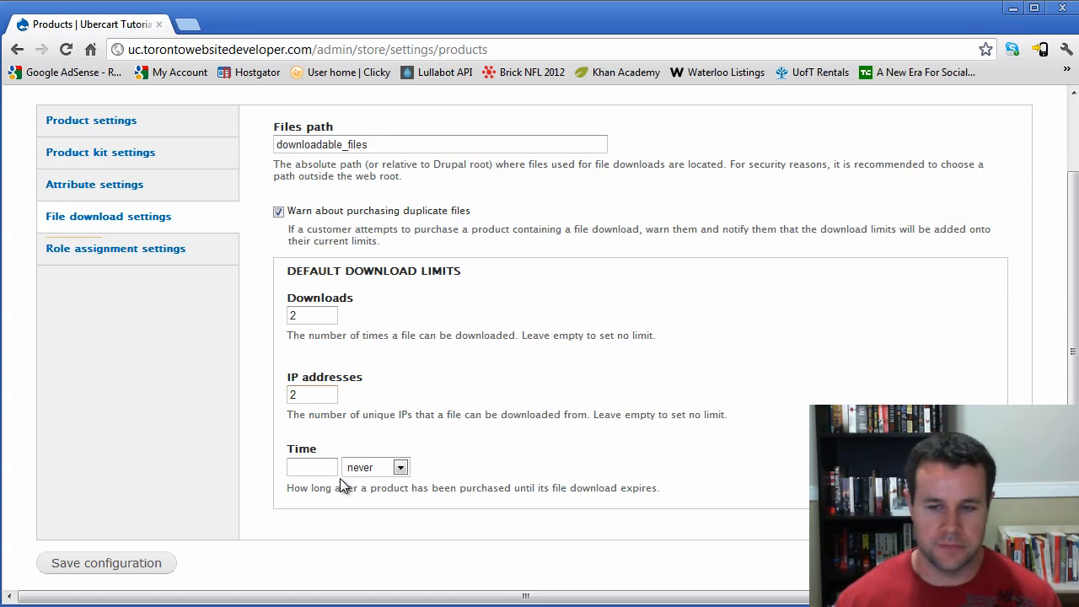
{"action": "left_click", "coordinate": [371, 468]}
{"action": "left_click", "coordinate": [381, 499]}
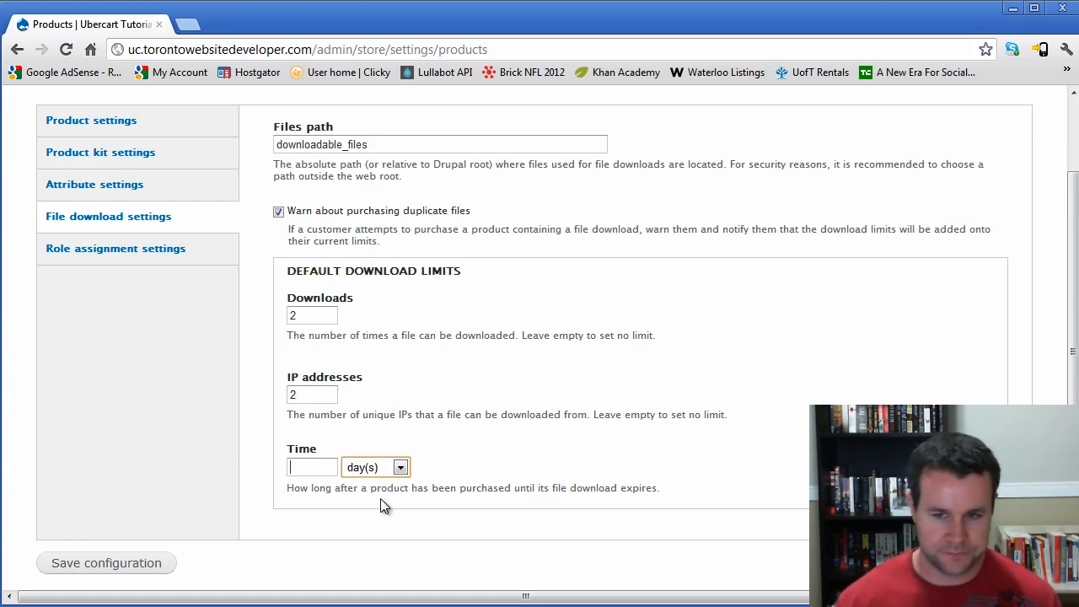
{"action": "left_click", "coordinate": [378, 468]}
{"action": "left_click", "coordinate": [386, 512]}
{"action": "left_click", "coordinate": [312, 468]}
{"action": "type", "text": "1"}
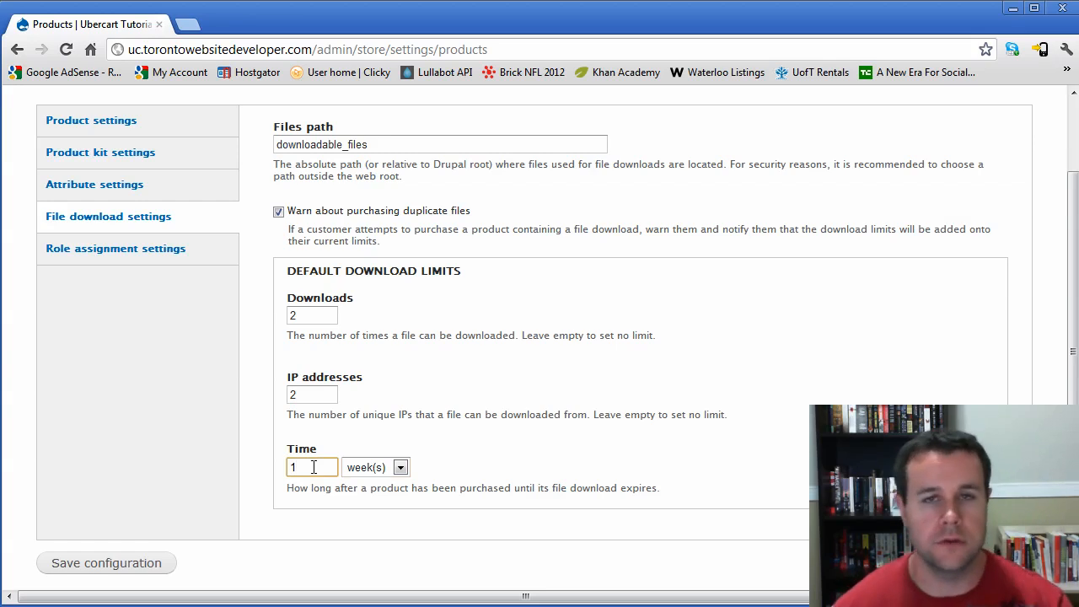
{"action": "left_click", "coordinate": [160, 563]}
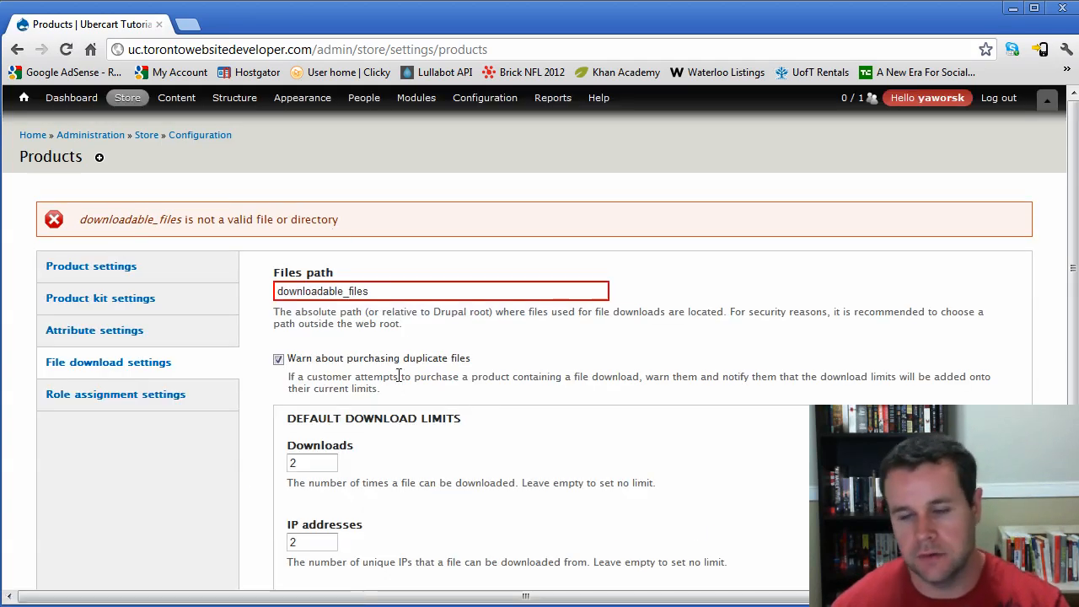
{"action": "left_click_drag", "start_coordinate": [379, 292], "coordinate": [250, 282]}
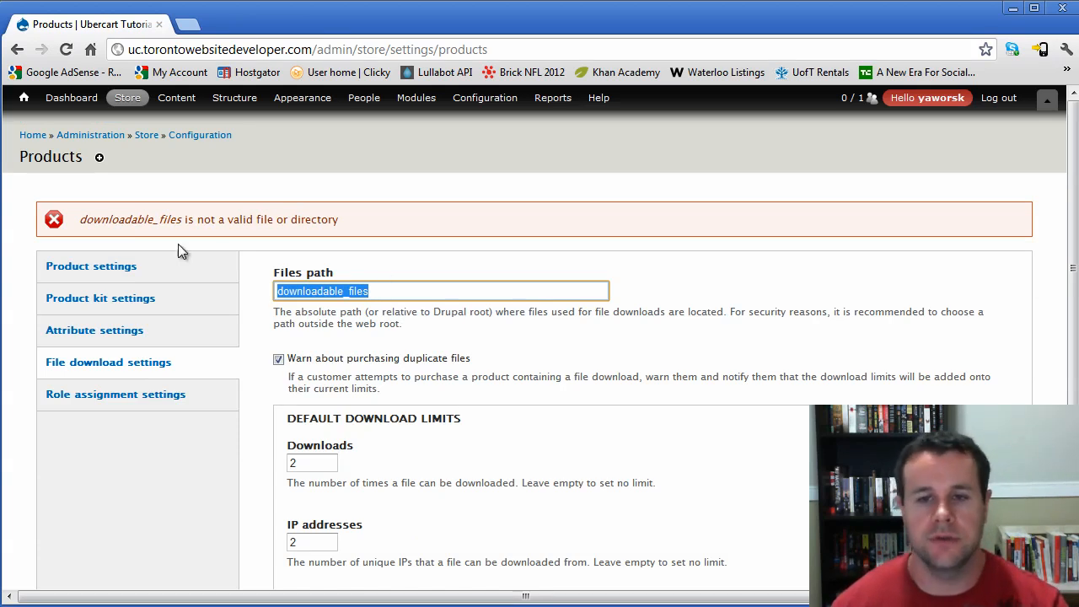
{"action": "left_click", "coordinate": [427, 292]}
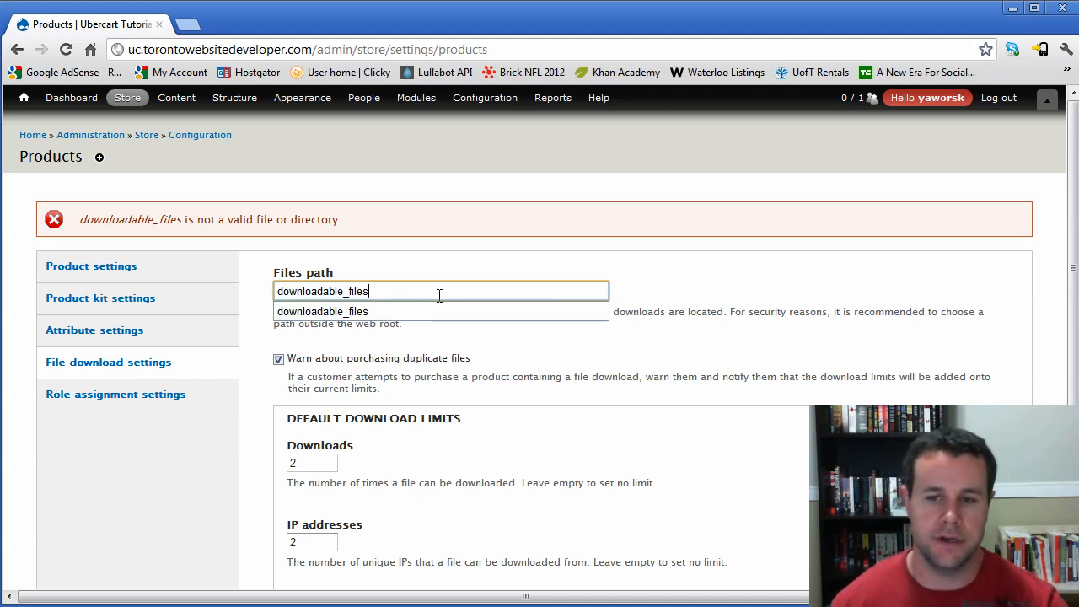
{"action": "key", "text": "Down"}
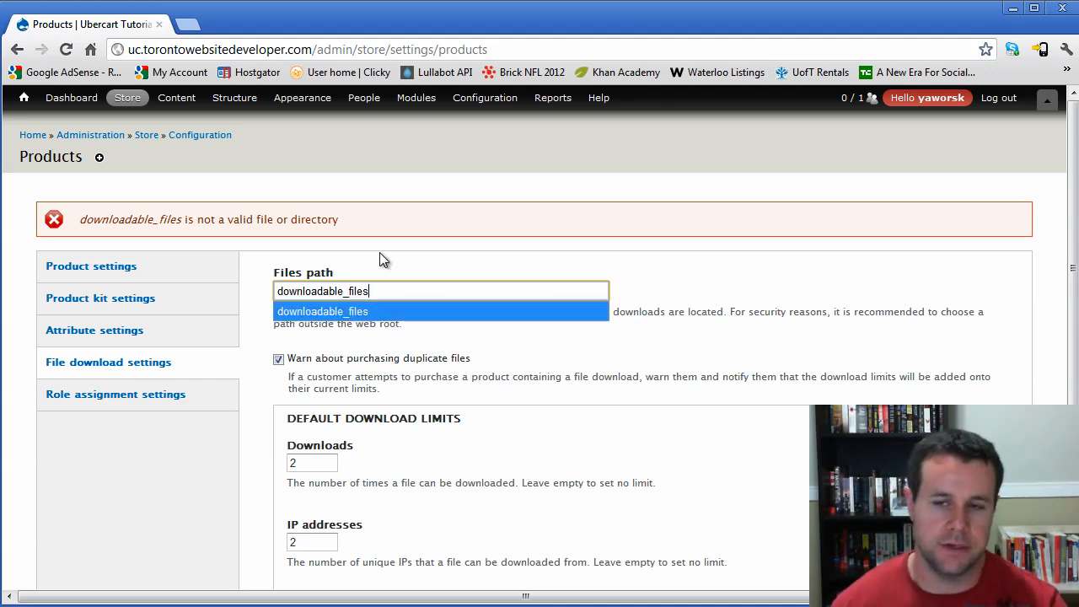
{"action": "left_click", "coordinate": [379, 252]}
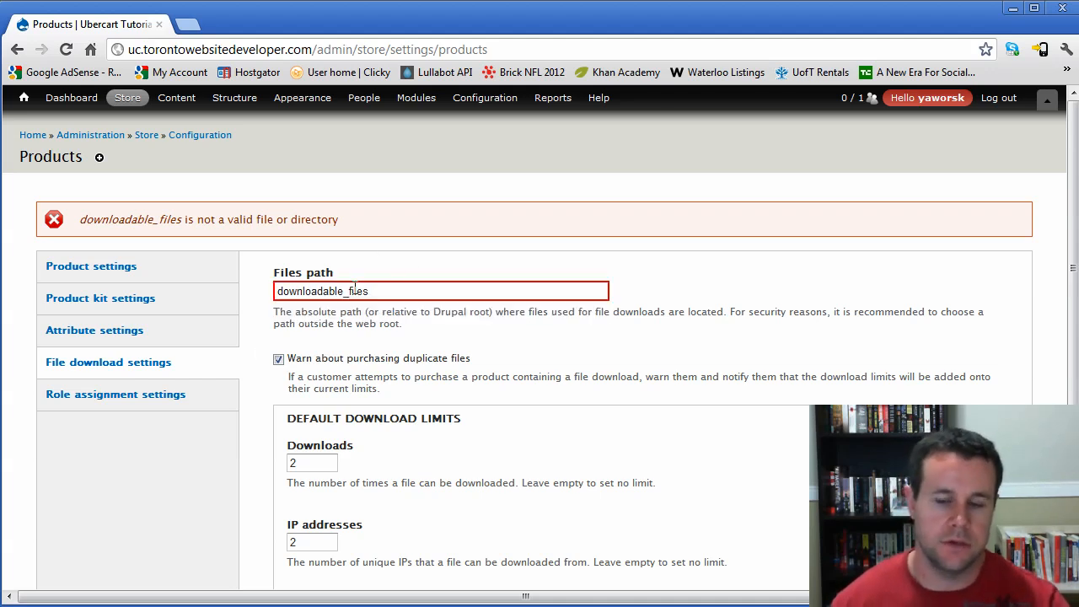
Review the role assignment settings and the roles available as the default role.
{"action": "left_click", "coordinate": [185, 406]}
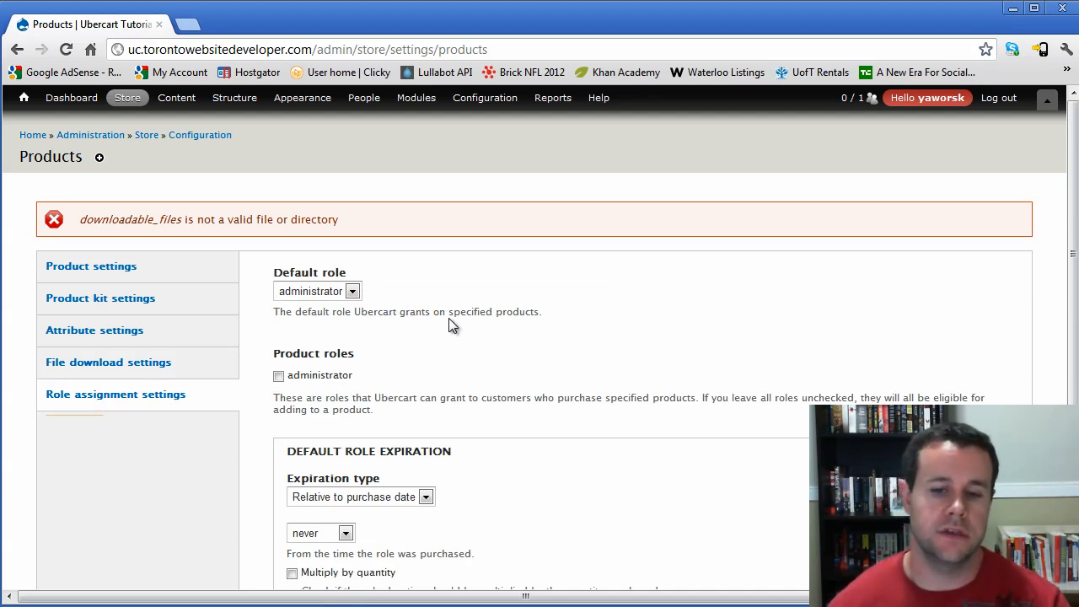
{"action": "left_click", "coordinate": [352, 291]}
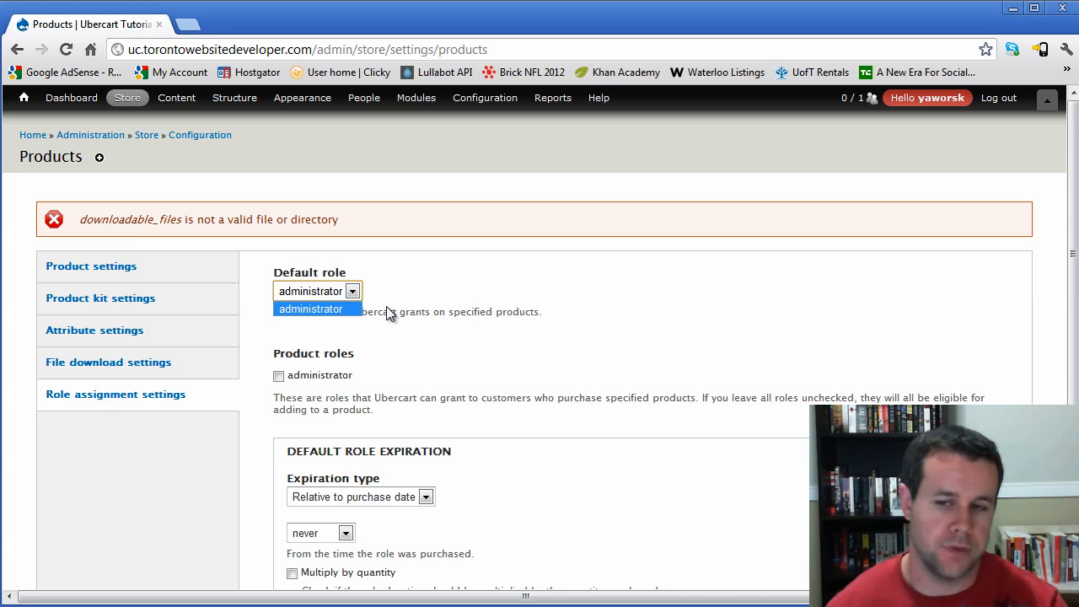
{"action": "left_click", "coordinate": [334, 310]}
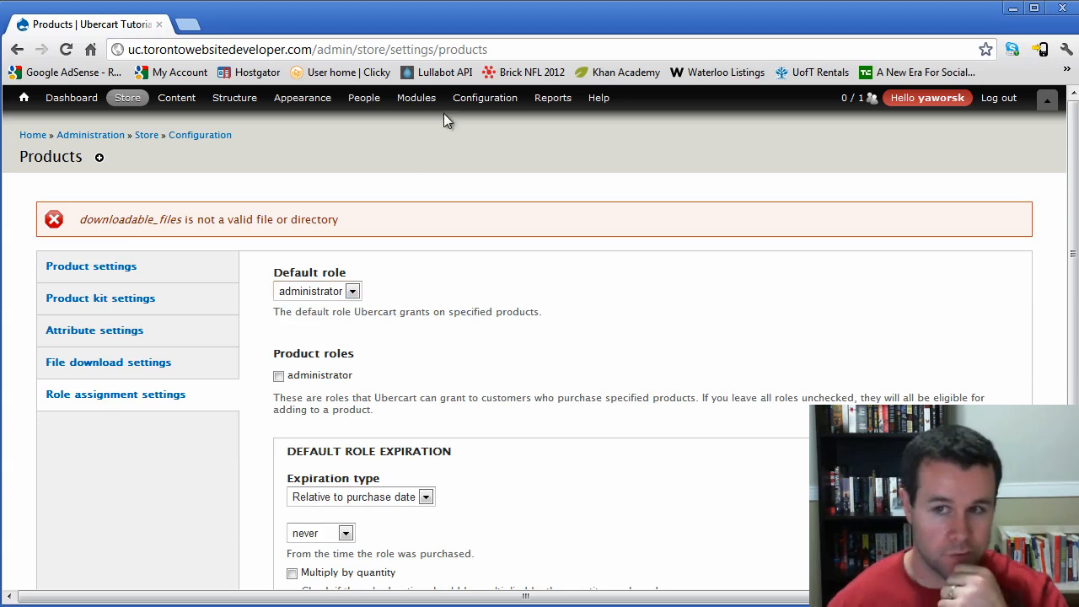
Add a new user role named Site Member to the site's roles.
{"action": "mouse_move", "coordinate": [413, 103]}
{"action": "mouse_move", "coordinate": [371, 103]}
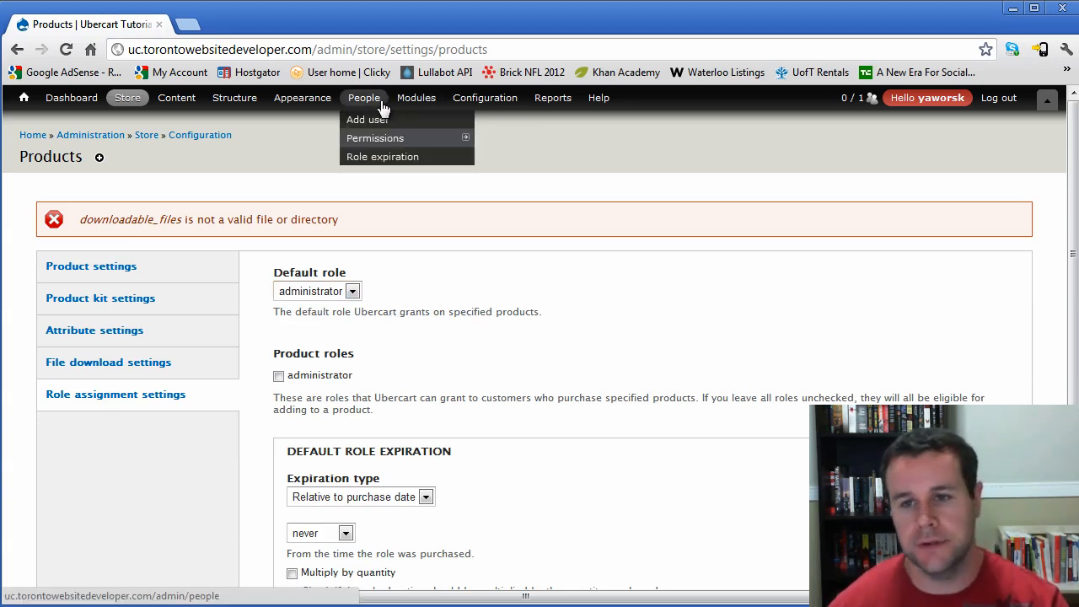
{"action": "mouse_move", "coordinate": [384, 139]}
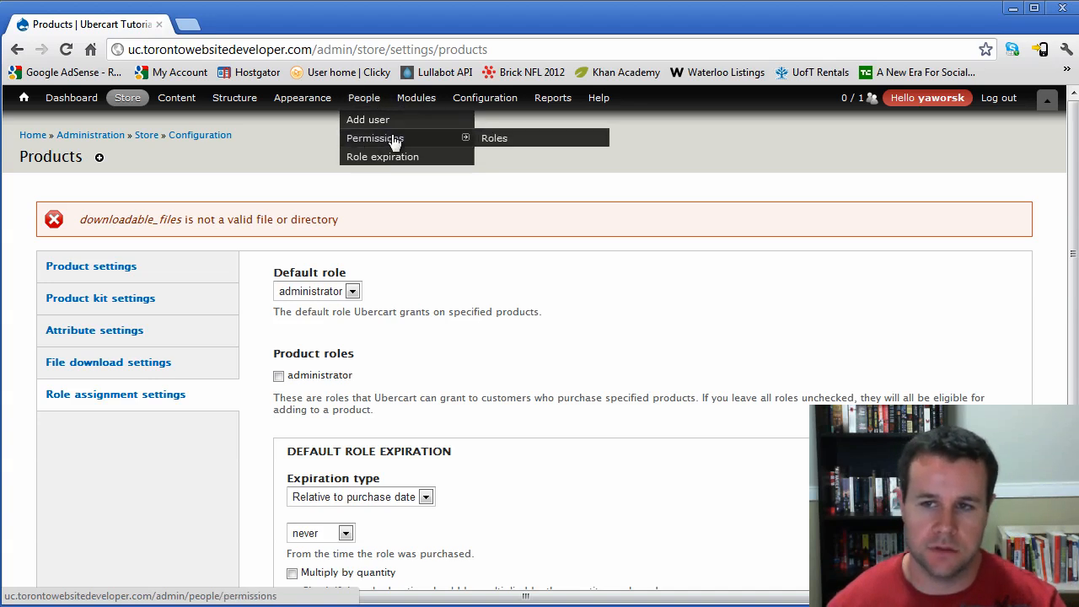
{"action": "left_click", "coordinate": [538, 139]}
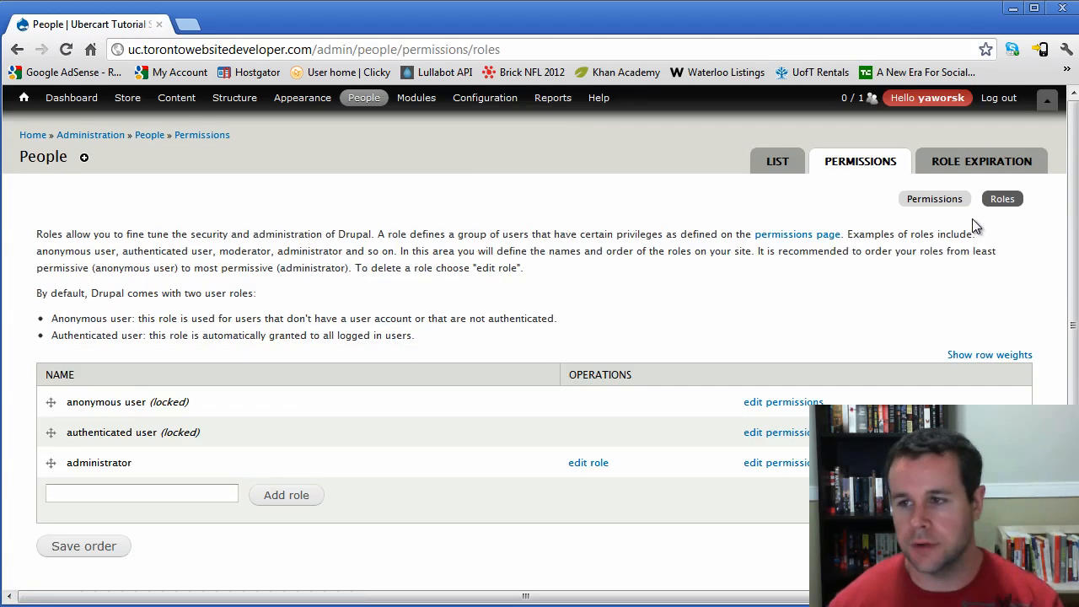
{"action": "left_click", "coordinate": [108, 494]}
{"action": "type", "text": "Site Member"}
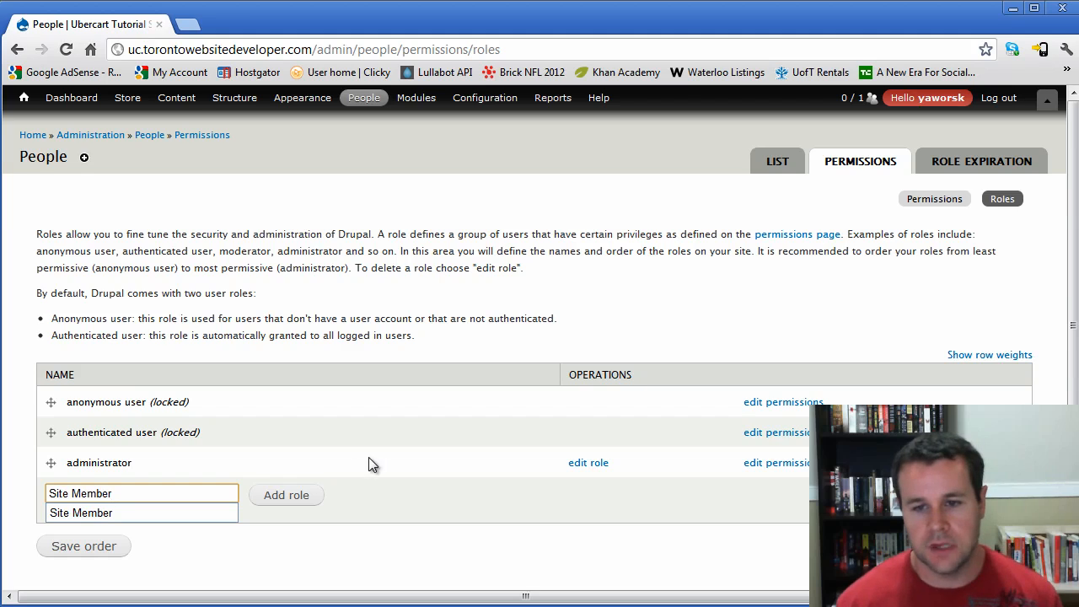
{"action": "left_click", "coordinate": [289, 495]}
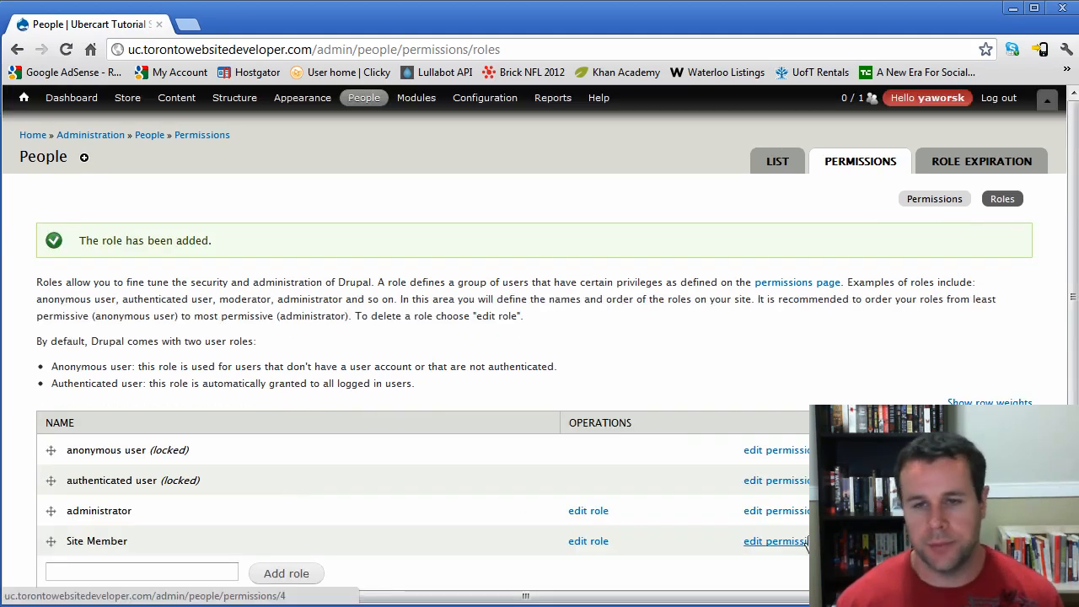
In the store's product role assignment settings, set the default role to Site Member and enable Site Member as a product role.
{"action": "mouse_move", "coordinate": [134, 110]}
{"action": "mouse_move", "coordinate": [176, 196]}
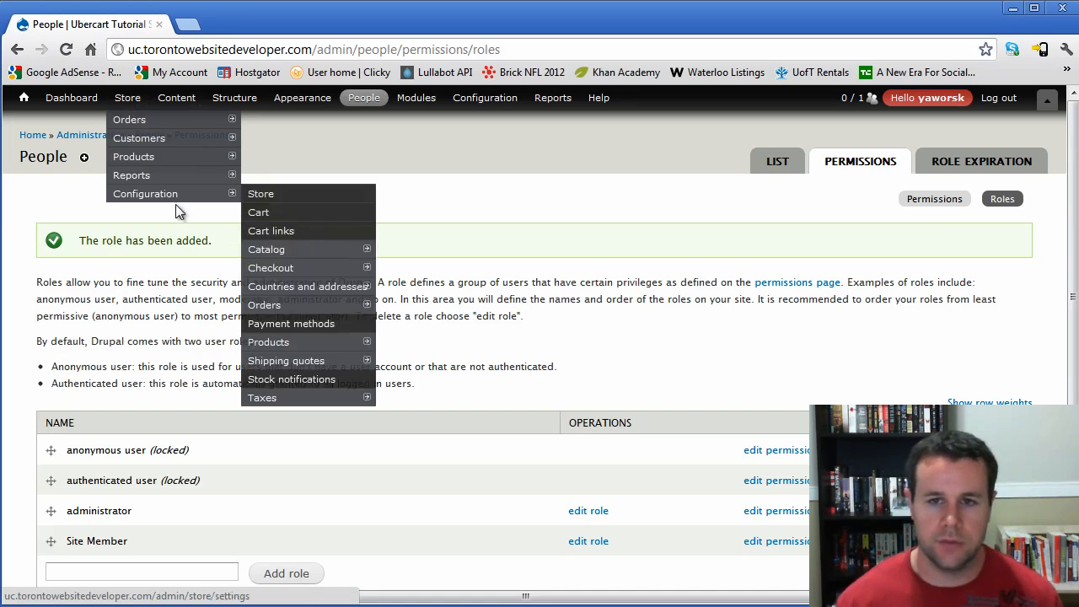
{"action": "left_click", "coordinate": [302, 340]}
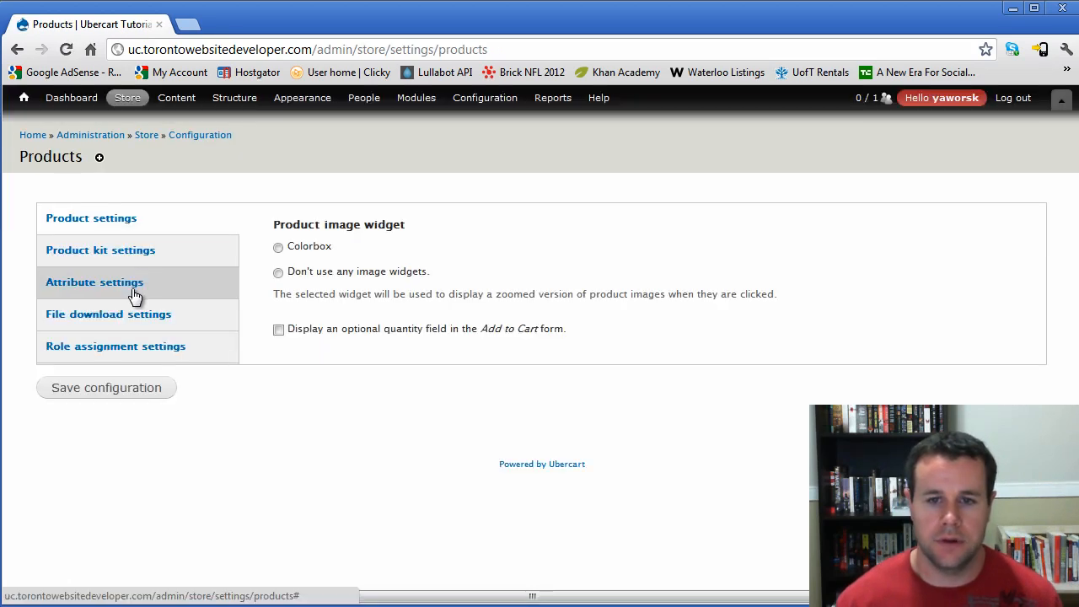
{"action": "left_click", "coordinate": [140, 347]}
{"action": "left_click", "coordinate": [314, 243]}
{"action": "left_click", "coordinate": [310, 274]}
{"action": "left_click", "coordinate": [342, 355]}
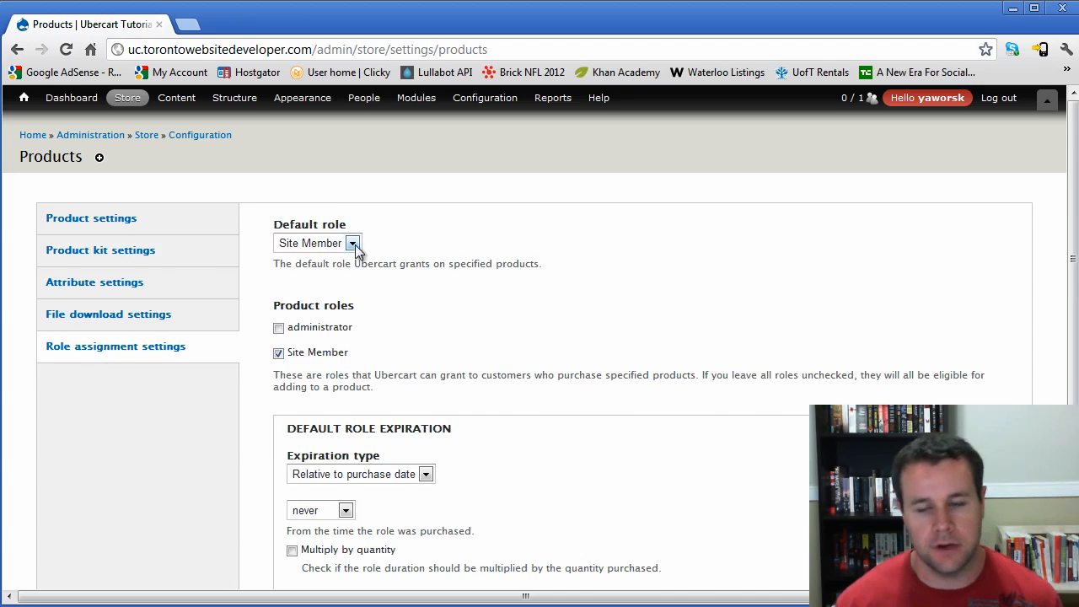
Set the default role expiration to 1 year relative to the purchase date, multiplied by quantity.
{"action": "scroll", "coordinate": [585, 424], "scroll_direction": "down", "scroll_amount": 1}
{"action": "scroll", "coordinate": [556, 421], "scroll_direction": "down", "scroll_amount": 5}
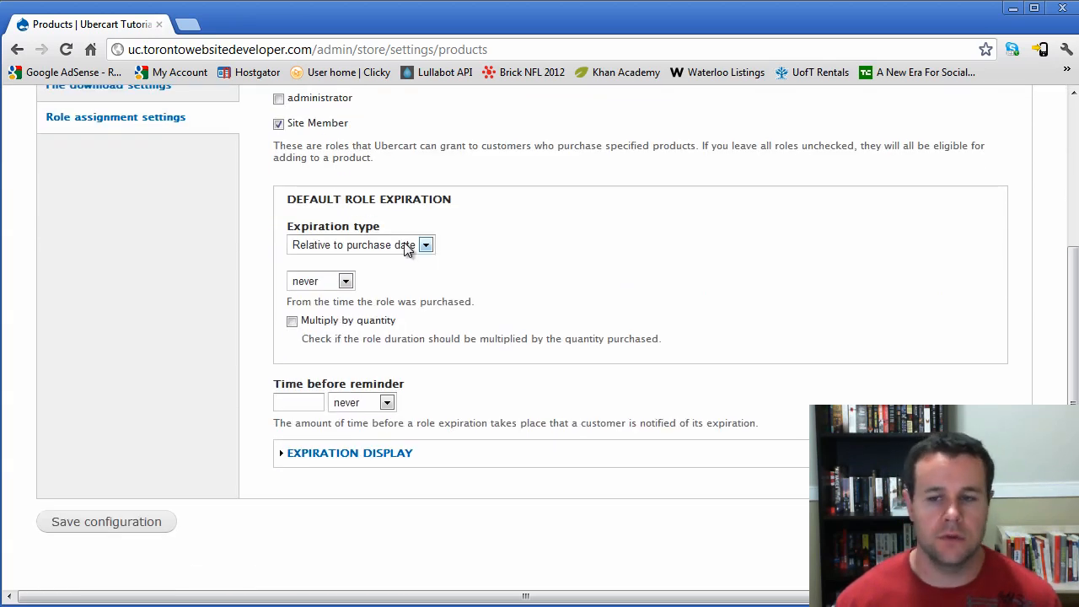
{"action": "left_click", "coordinate": [407, 246]}
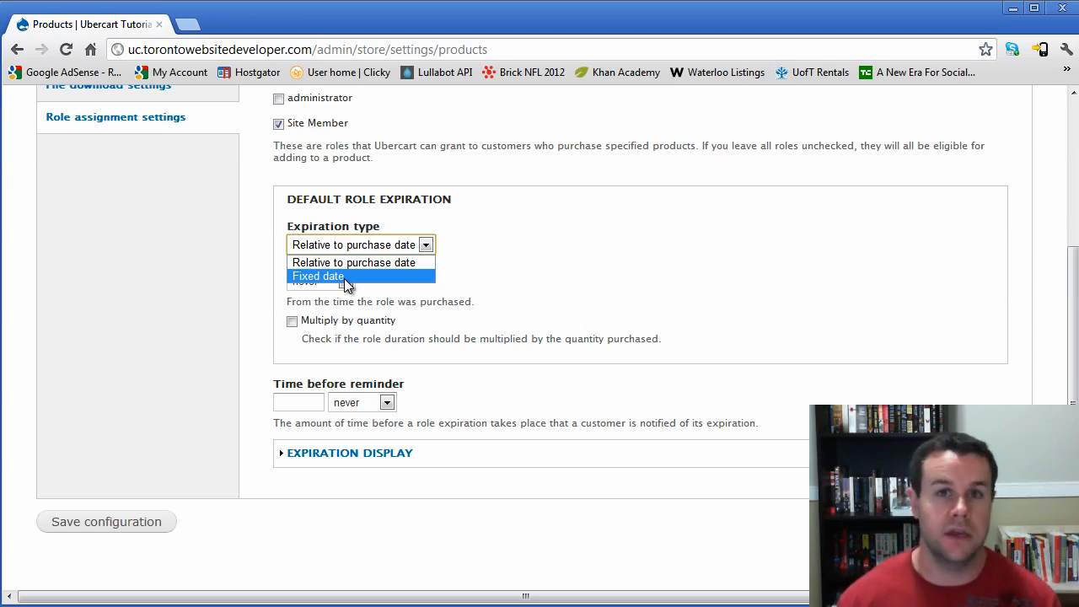
{"action": "left_click", "coordinate": [504, 294]}
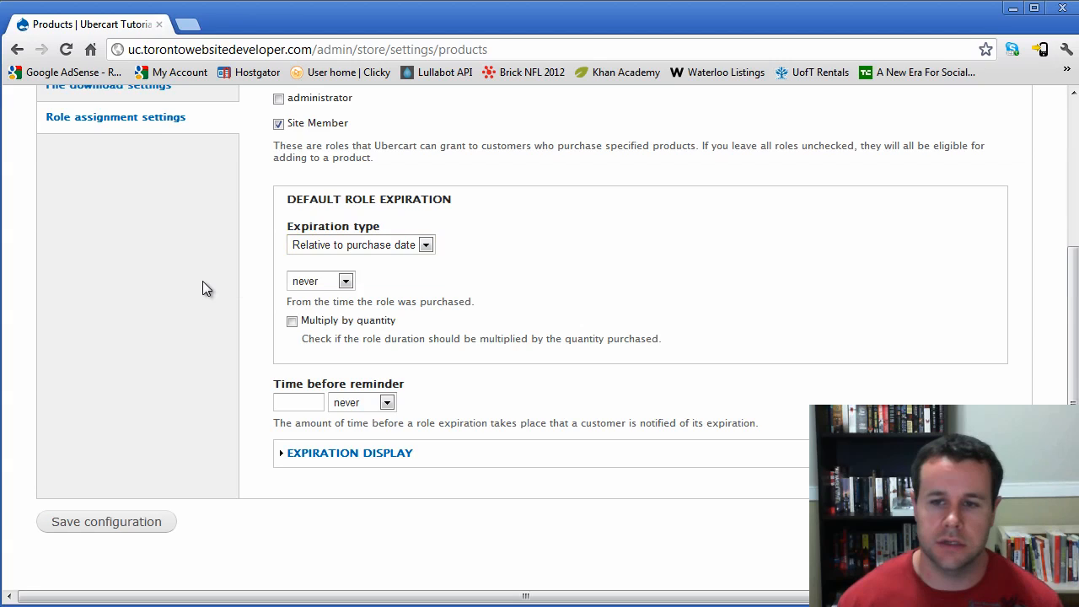
{"action": "left_click", "coordinate": [345, 281]}
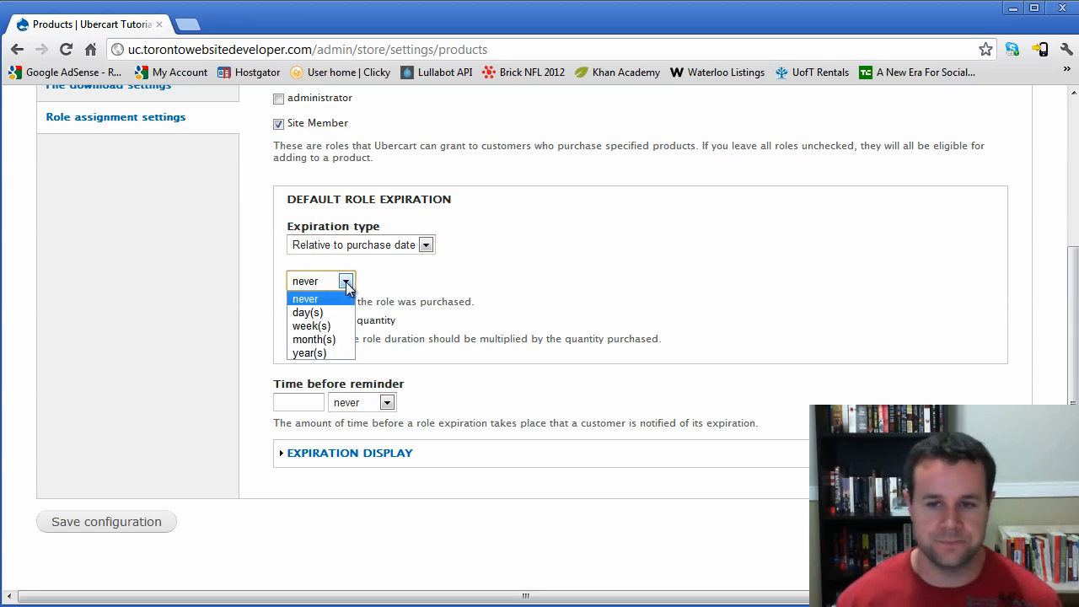
{"action": "left_click", "coordinate": [334, 352]}
{"action": "left_click", "coordinate": [311, 279]}
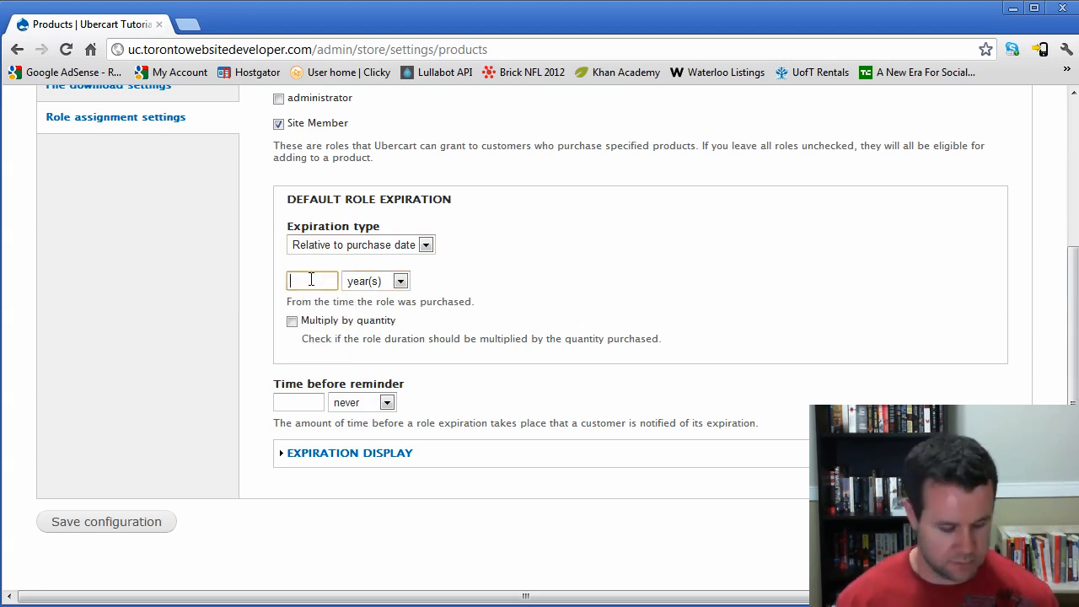
{"action": "type", "text": "1"}
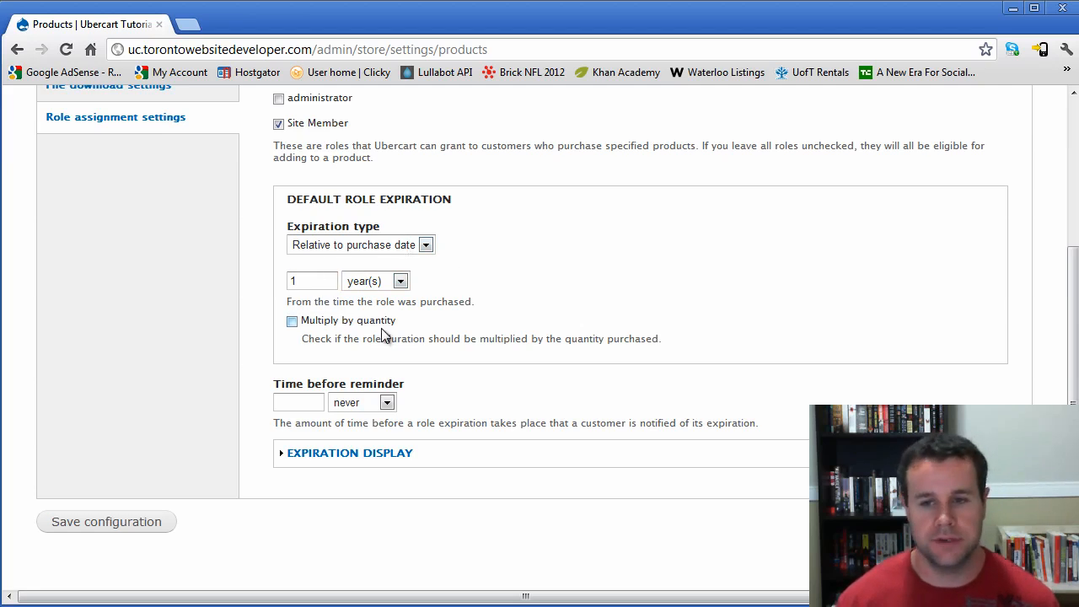
{"action": "left_click", "coordinate": [361, 325]}
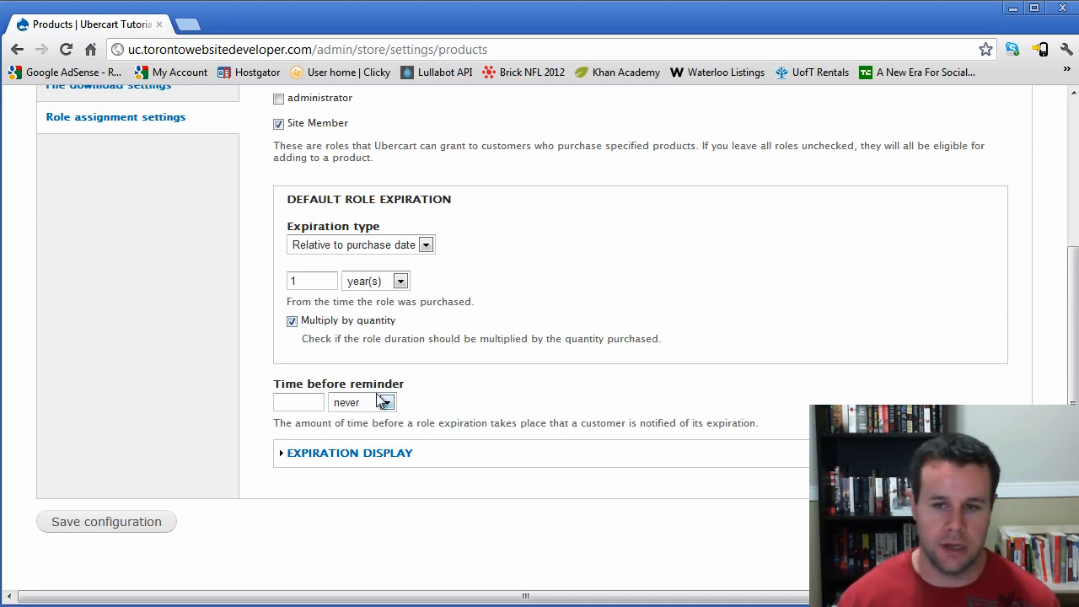
Set the time before the role expiration reminder to 1 month.
{"action": "left_click", "coordinate": [346, 403]}
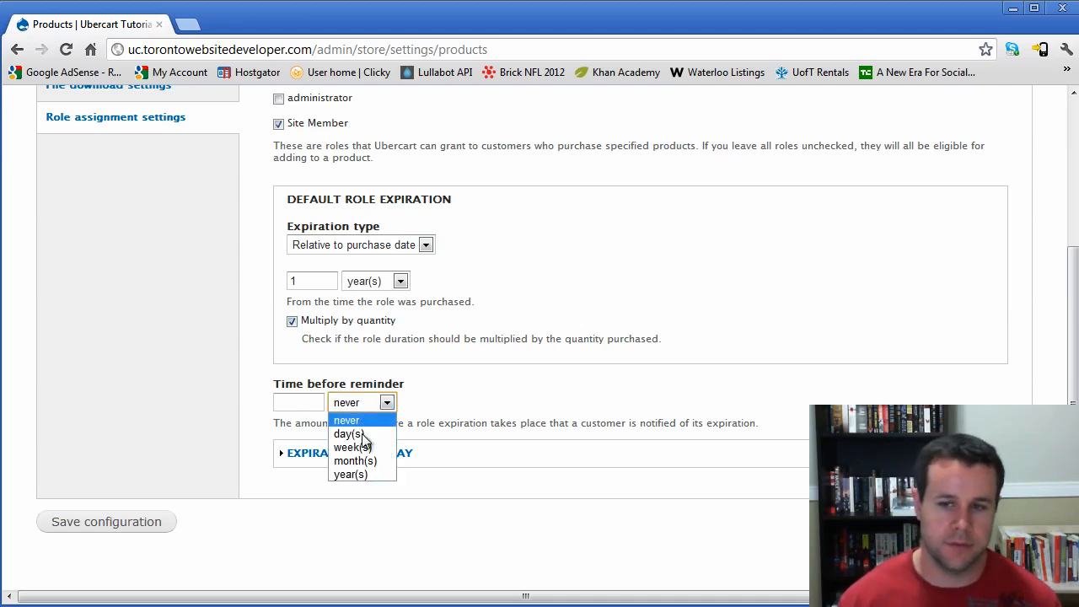
{"action": "left_click", "coordinate": [359, 461]}
{"action": "left_click", "coordinate": [308, 403]}
{"action": "left_click", "coordinate": [310, 407]}
{"action": "type", "text": "1"}
Review the expiration display options for roles and save the product configuration.
{"action": "left_click", "coordinate": [374, 455]}
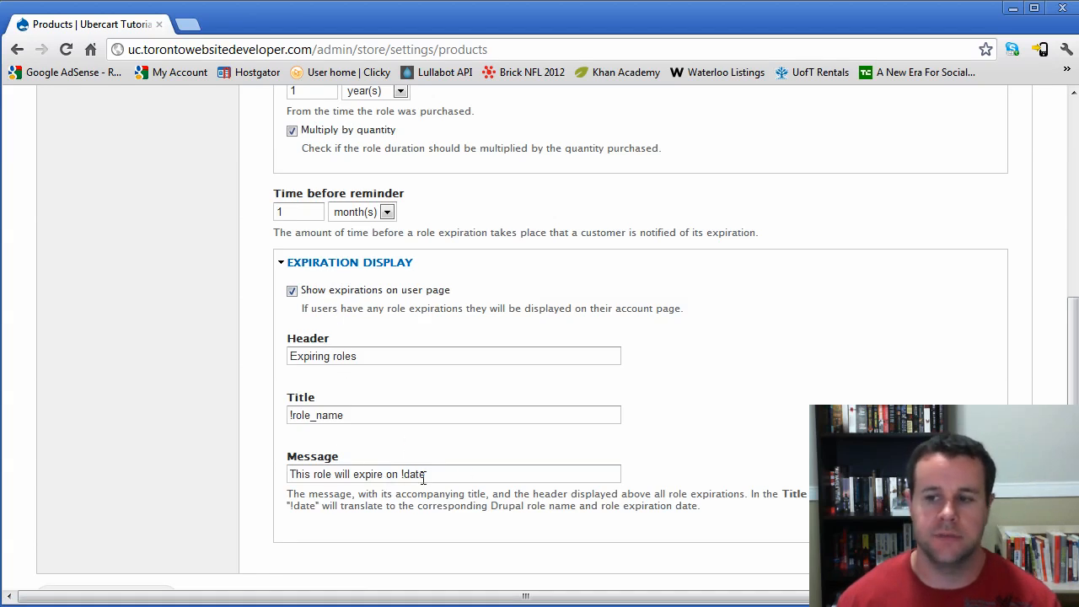
{"action": "scroll", "coordinate": [521, 450], "scroll_direction": "up", "scroll_amount": 1}
{"action": "scroll", "coordinate": [253, 472], "scroll_direction": "down", "scroll_amount": 3}
{"action": "left_click", "coordinate": [143, 503]}
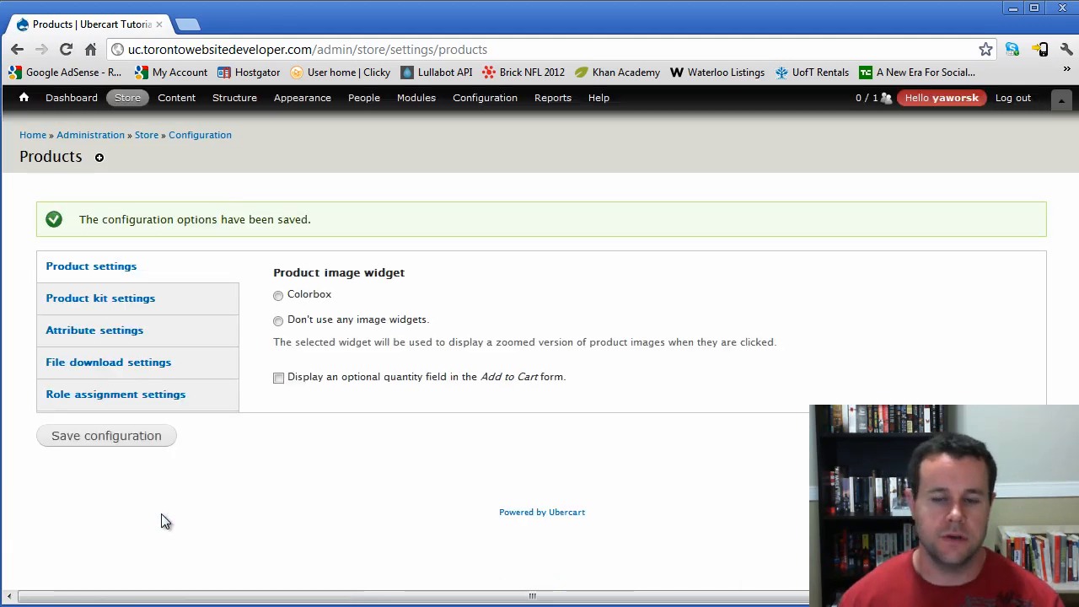
Open the store's shipping quotes configuration and examine the UPS shipping method.
{"action": "mouse_move", "coordinate": [117, 85]}
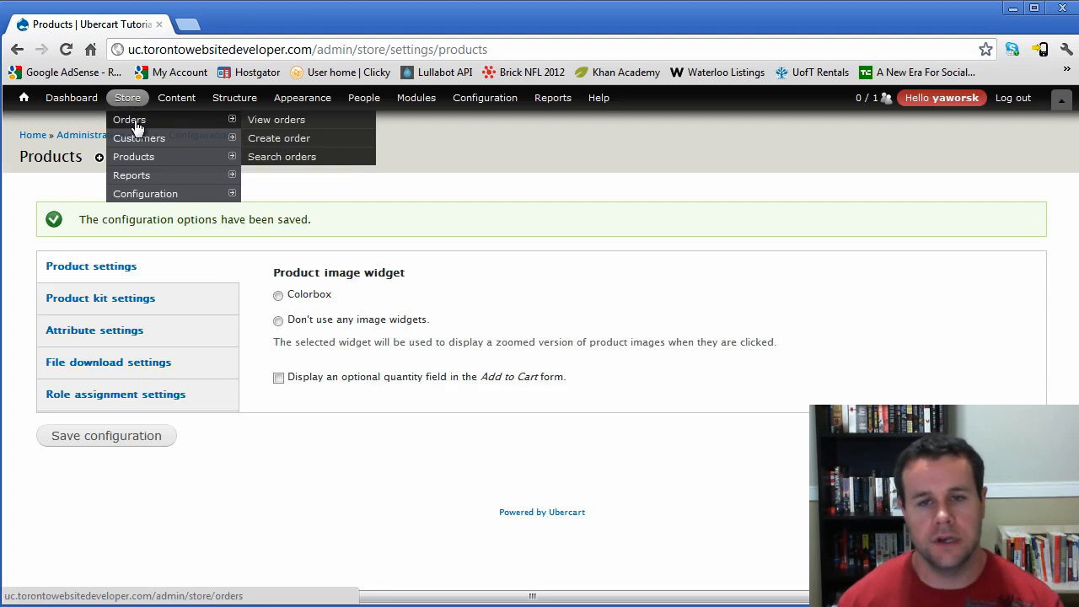
{"action": "mouse_move", "coordinate": [167, 199]}
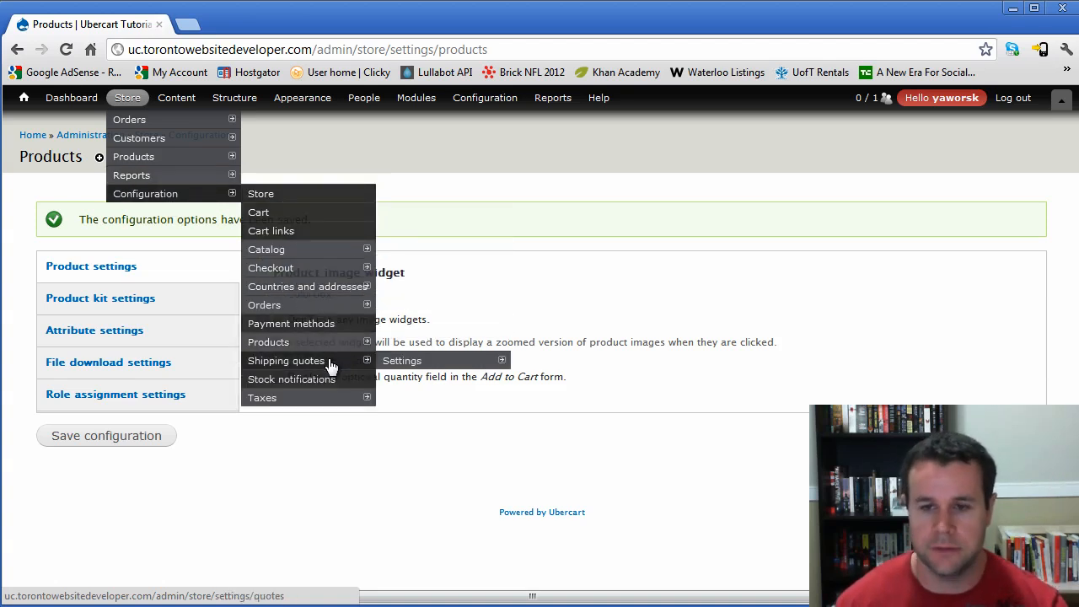
{"action": "left_click", "coordinate": [331, 365]}
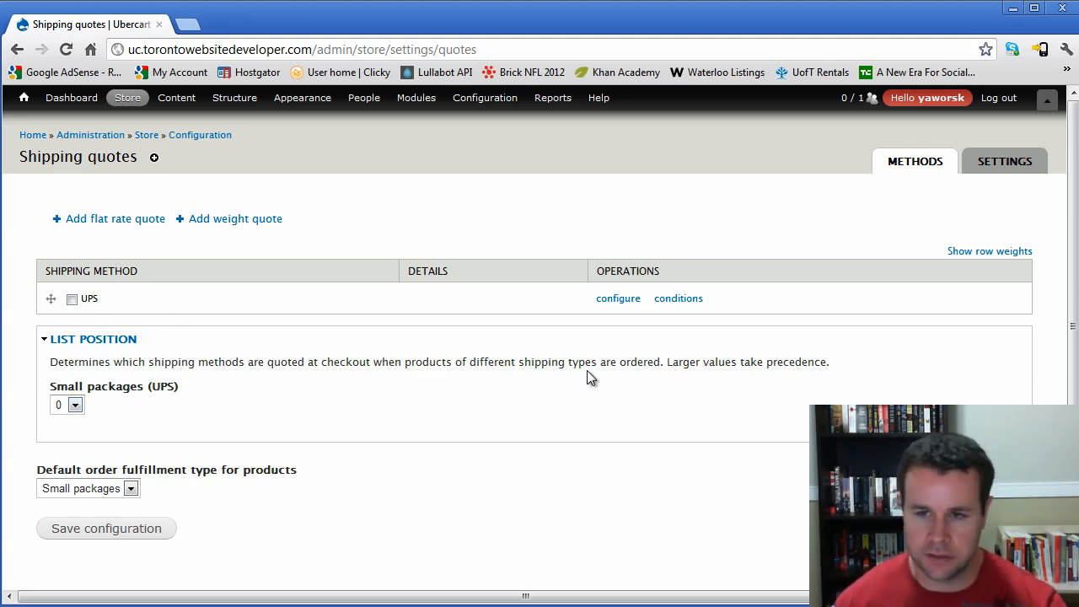
{"action": "left_click_drag", "start_coordinate": [100, 300], "coordinate": [81, 300]}
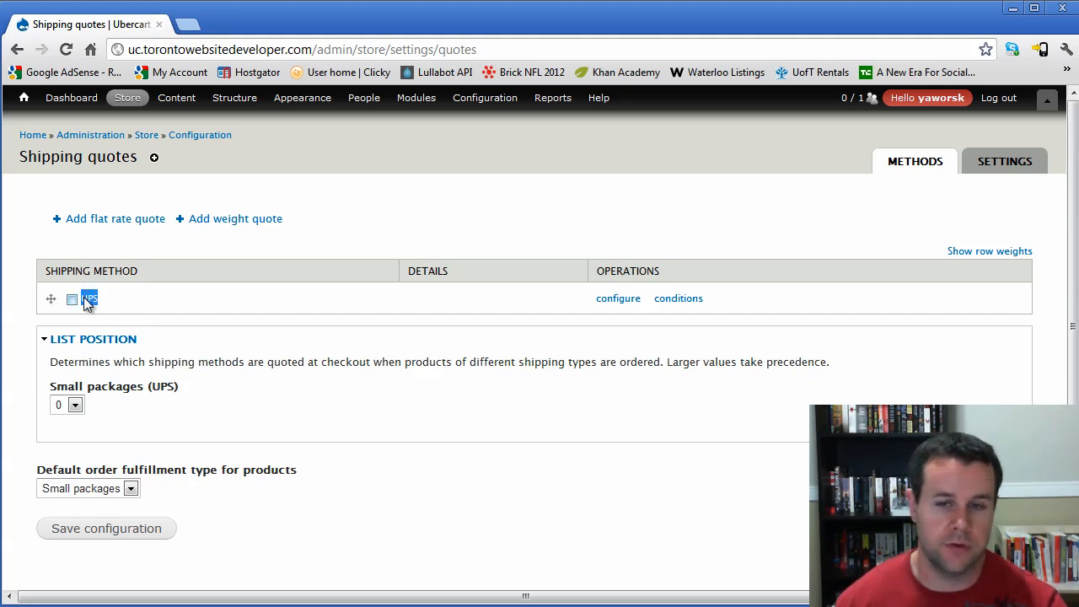
{"action": "left_click", "coordinate": [88, 301]}
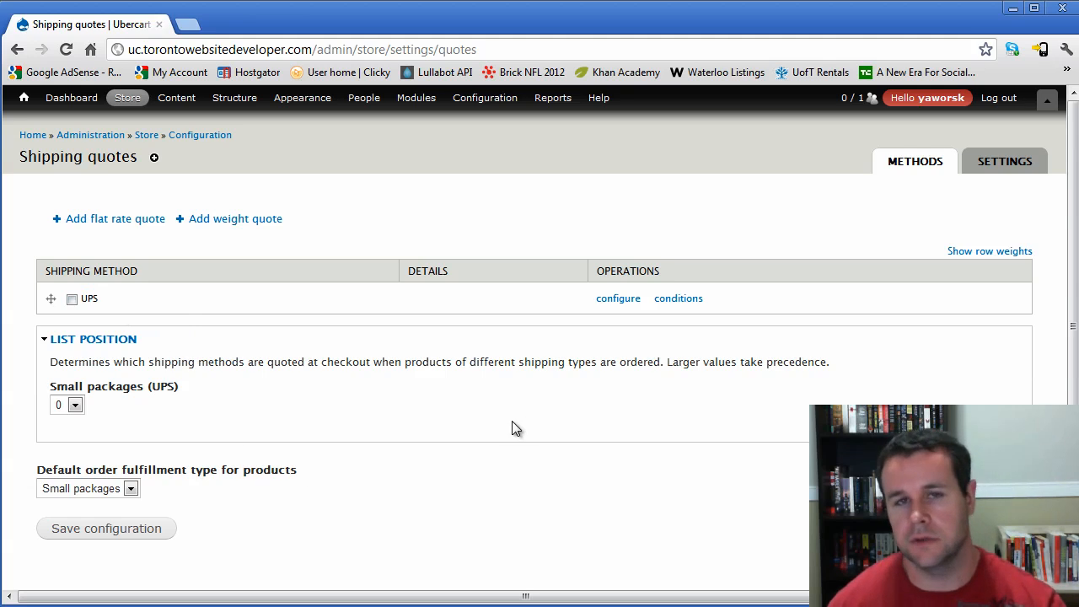
Review the basic shipping quote settings, including the default pickup address, quote error message and pane description.
{"action": "left_click", "coordinate": [1019, 171]}
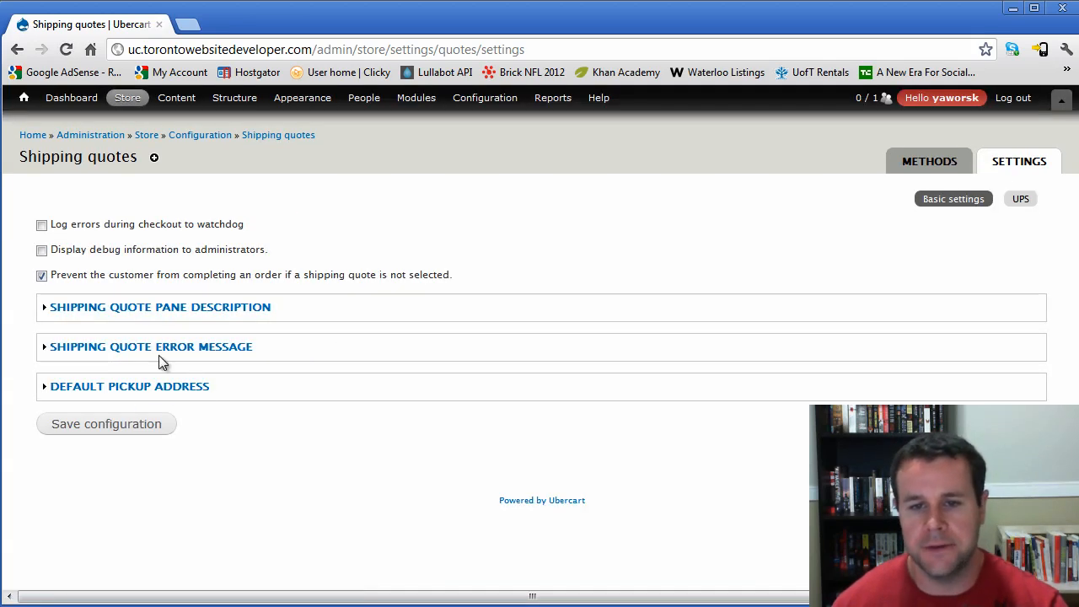
{"action": "left_click", "coordinate": [162, 386]}
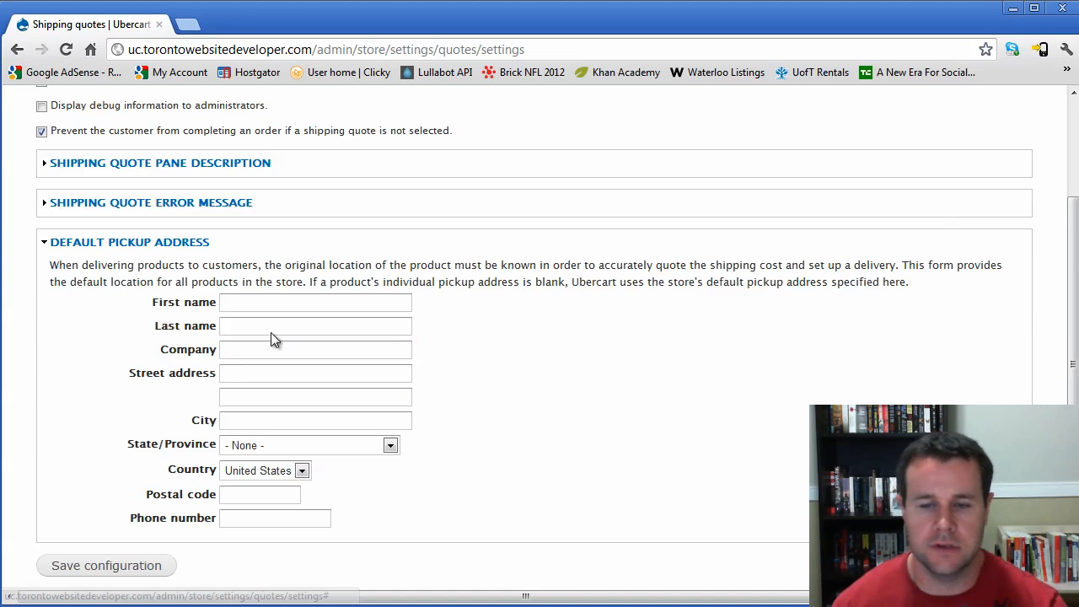
{"action": "left_click", "coordinate": [156, 204]}
{"action": "left_click", "coordinate": [164, 164]}
{"action": "scroll", "coordinate": [265, 339], "scroll_direction": "up", "scroll_amount": 2}
View the form for adding a flat rate quote and return to the shipping methods.
{"action": "key", "text": "alt+Left"}
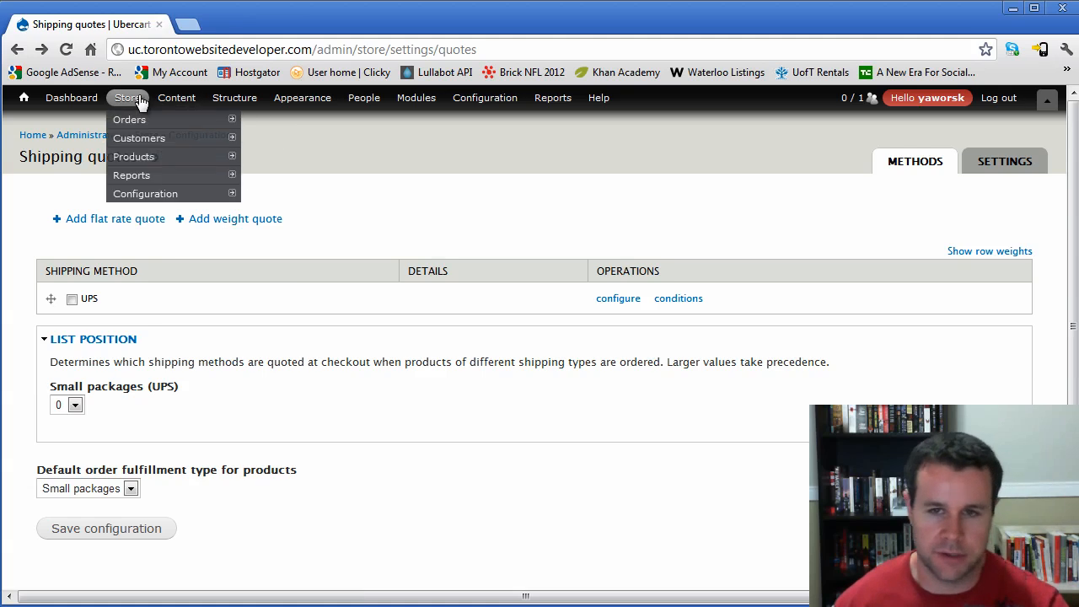
{"action": "left_click", "coordinate": [115, 222]}
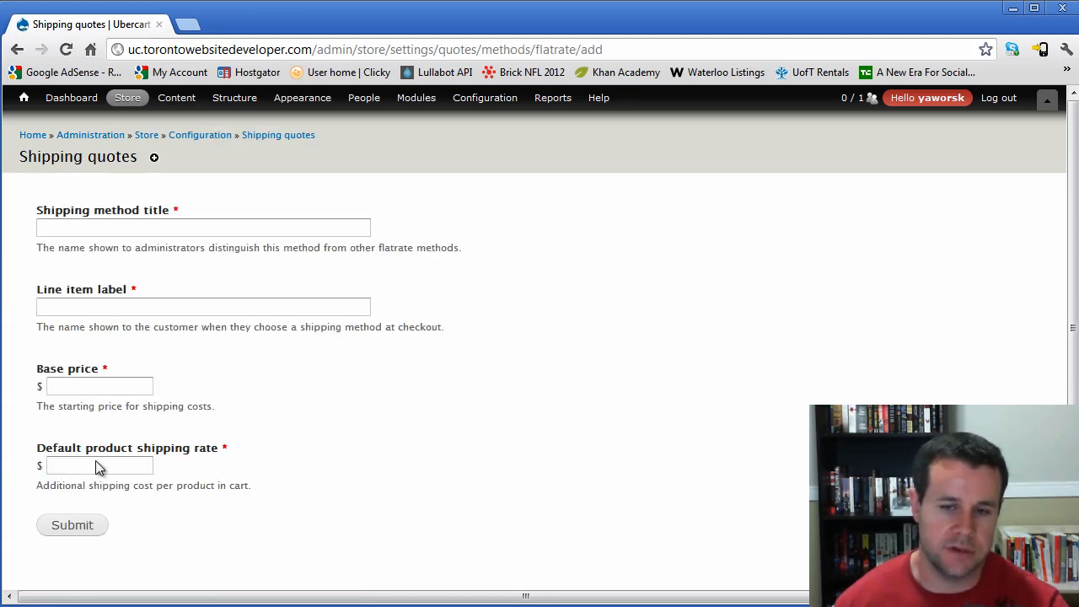
{"action": "key", "text": "alt+Left"}
In the store's stock notifications configuration, enable email notification at the stock threshold and review the message text and tokens.
{"action": "mouse_move", "coordinate": [132, 99]}
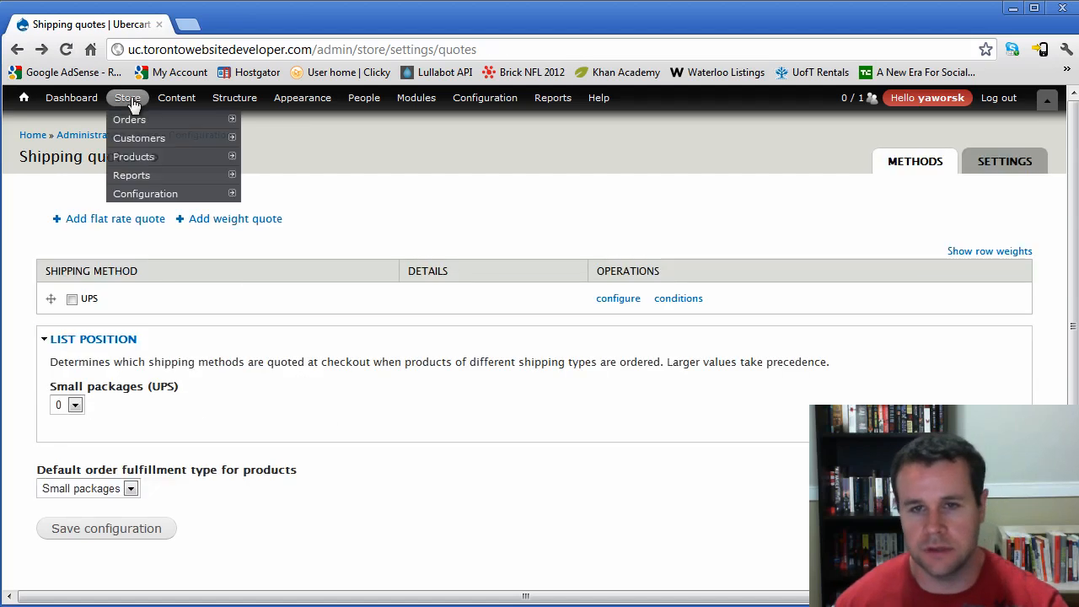
{"action": "mouse_move", "coordinate": [167, 199]}
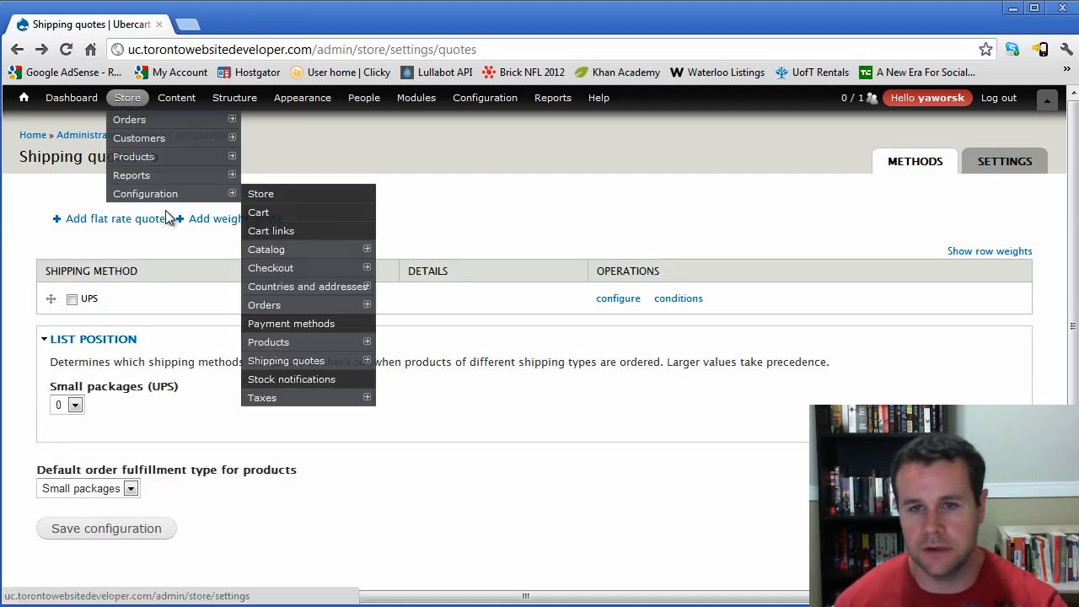
{"action": "left_click", "coordinate": [325, 380]}
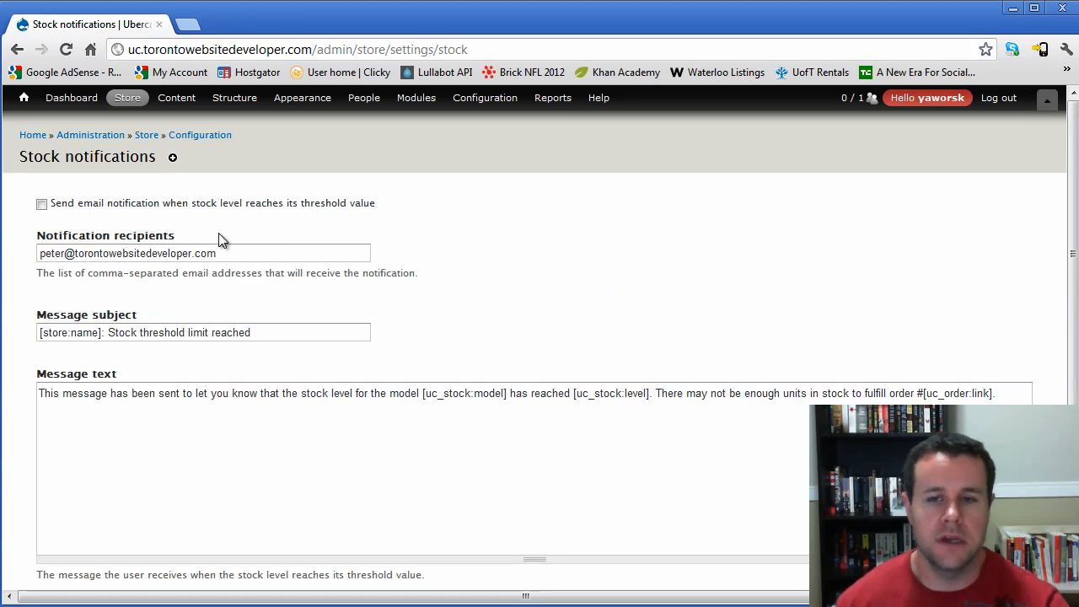
{"action": "left_click", "coordinate": [85, 209]}
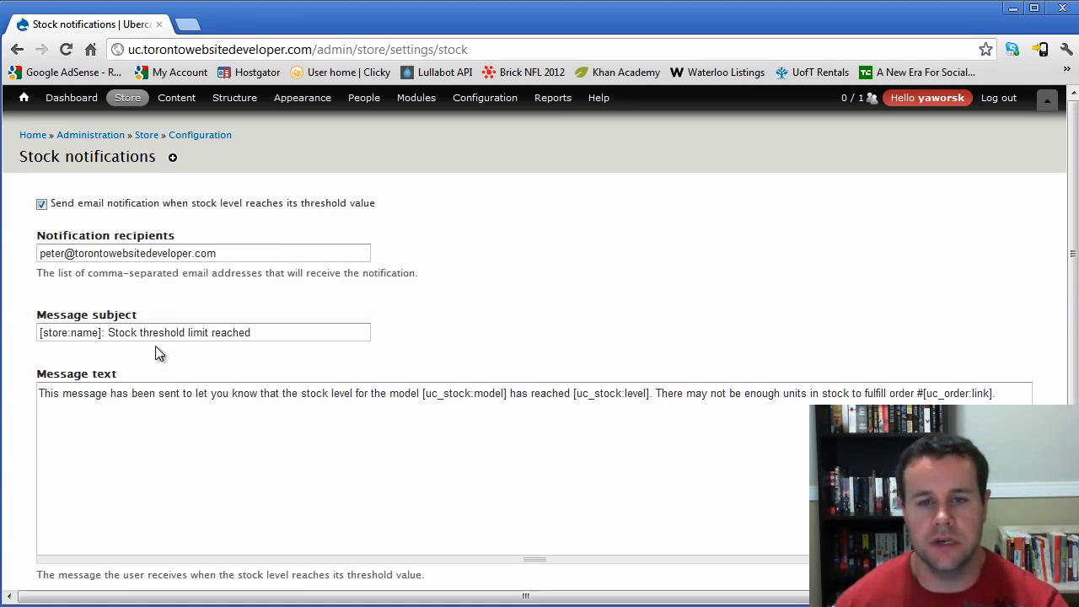
{"action": "scroll", "coordinate": [229, 336], "scroll_direction": "down", "scroll_amount": 2}
{"action": "scroll", "coordinate": [228, 341], "scroll_direction": "down", "scroll_amount": 5}
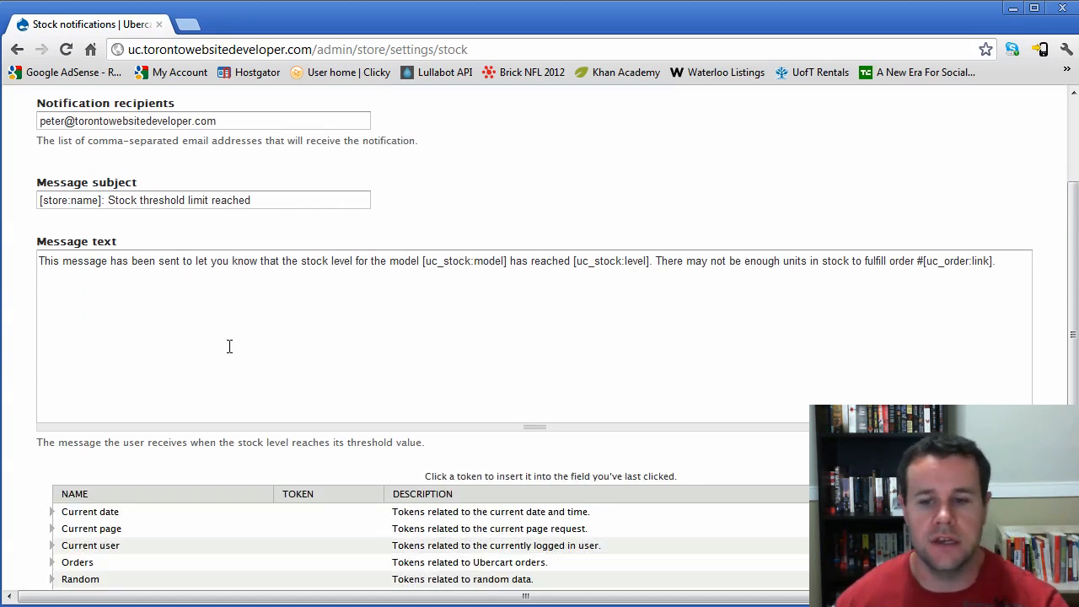
Open the store's tax configuration and start adding a new tax rate.
{"action": "scroll", "coordinate": [224, 354], "scroll_direction": "up", "scroll_amount": 5}
{"action": "scroll", "coordinate": [182, 384], "scroll_direction": "up", "scroll_amount": 2}
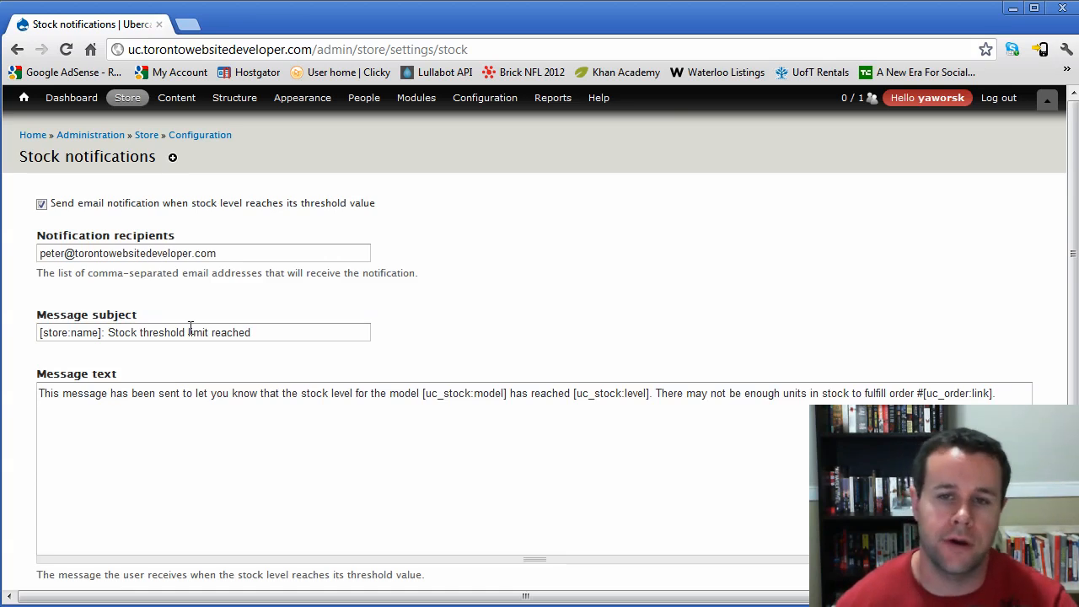
{"action": "mouse_move", "coordinate": [125, 99]}
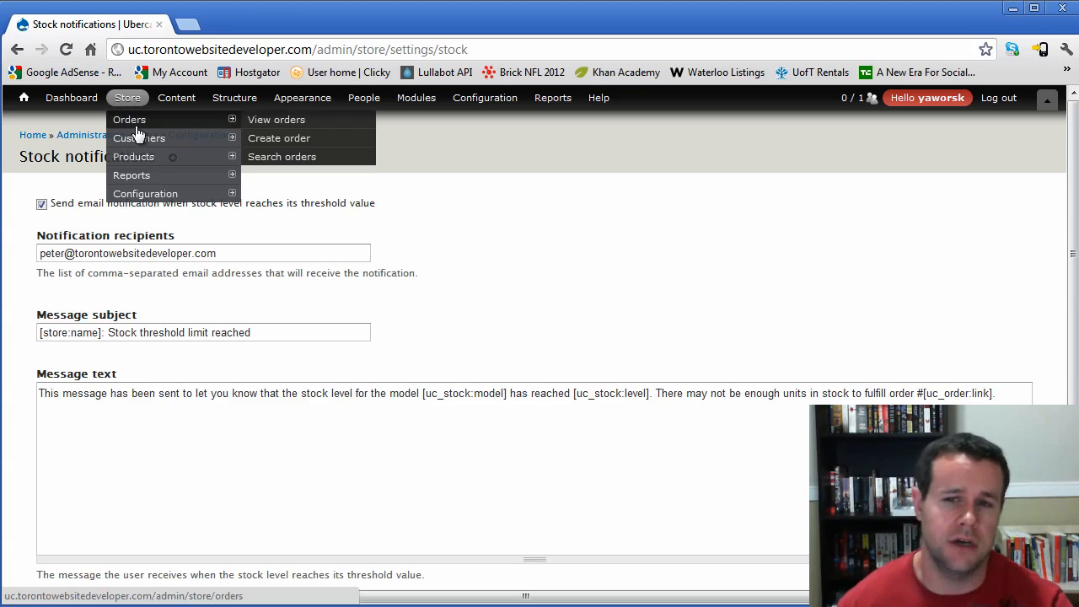
{"action": "mouse_move", "coordinate": [166, 198]}
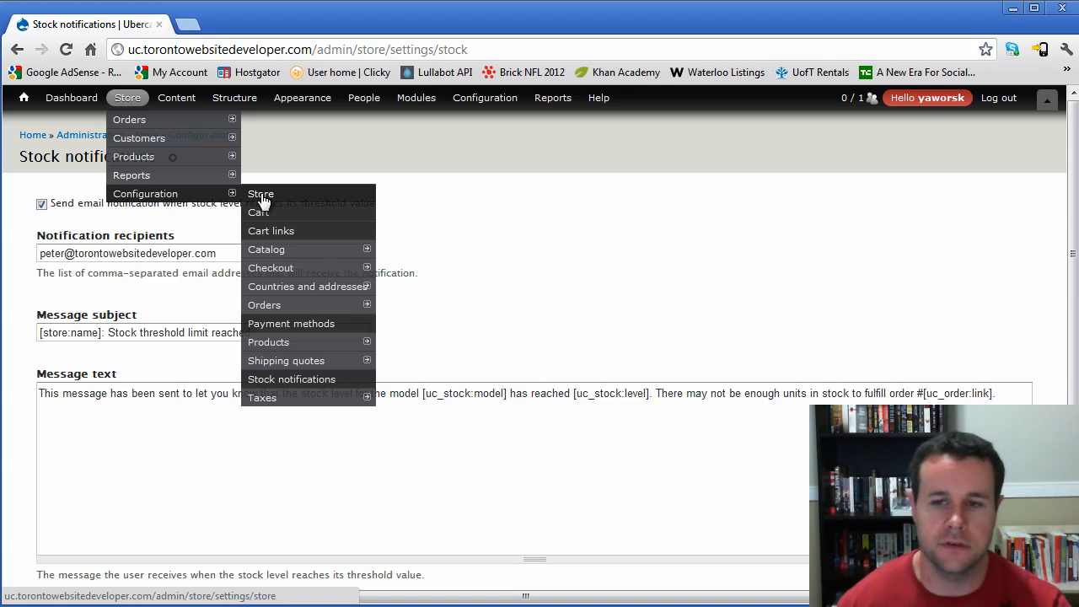
{"action": "left_click", "coordinate": [283, 401]}
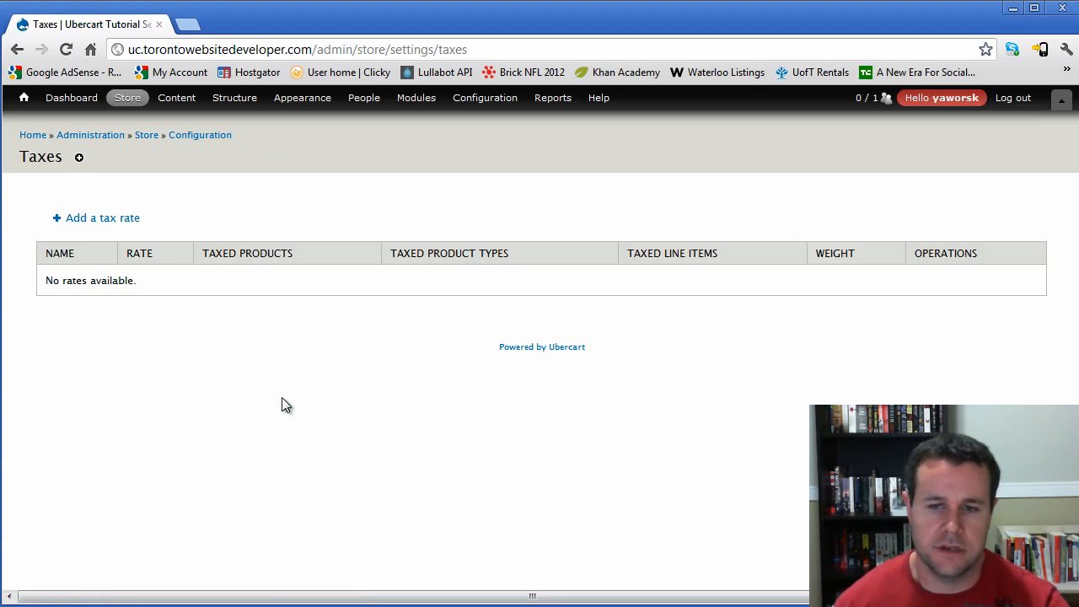
{"action": "left_click", "coordinate": [111, 218]}
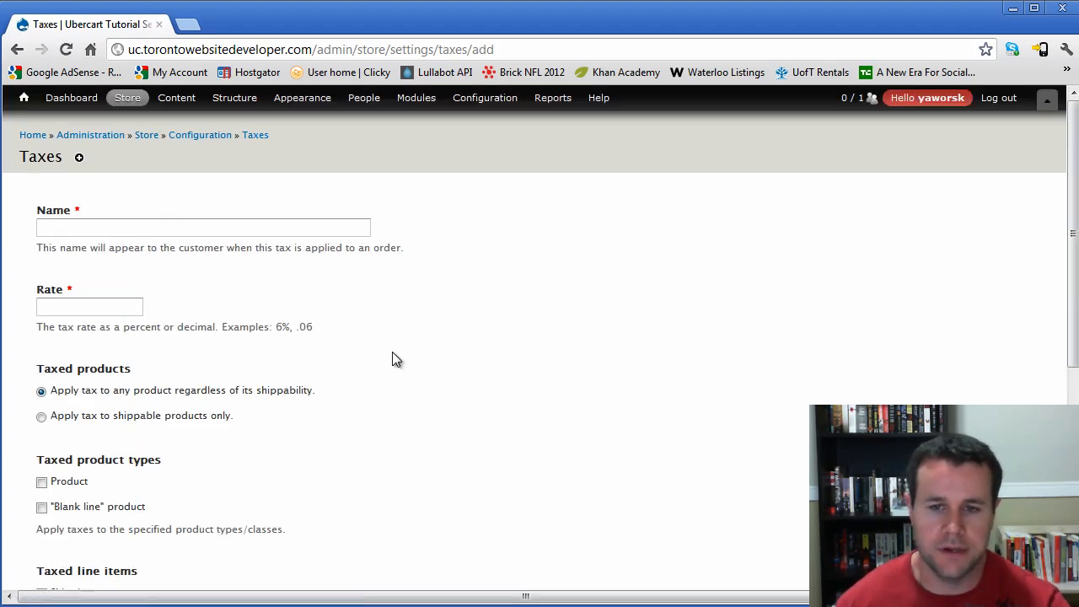
Name the tax rate Ontario and set its rate to 13%.
{"action": "left_click", "coordinate": [120, 228]}
{"action": "type", "text": "Ontario"}
{"action": "left_click", "coordinate": [85, 302]}
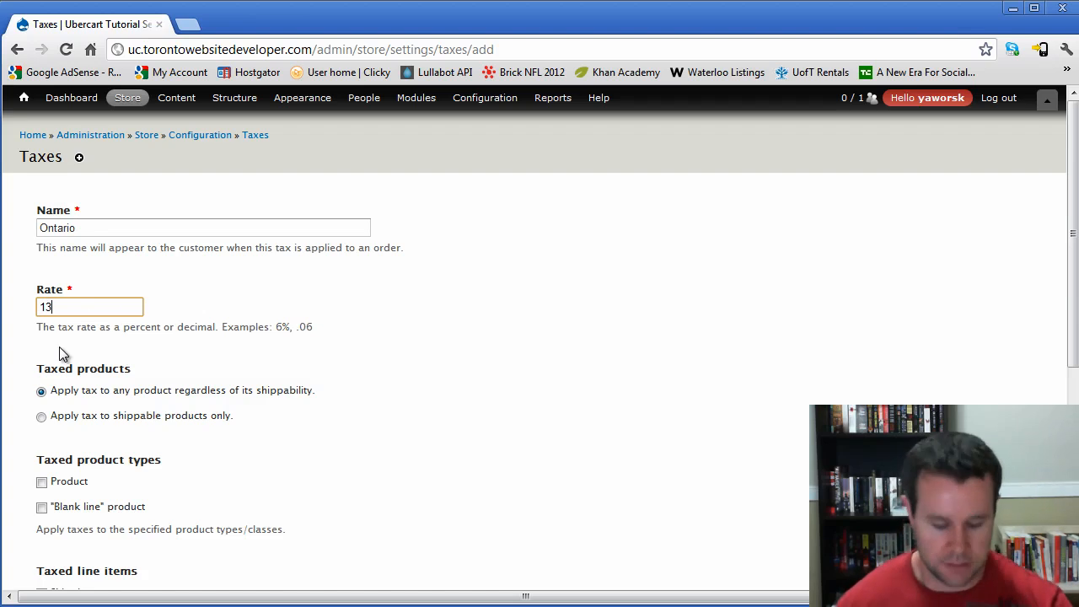
{"action": "type", "text": "13%"}
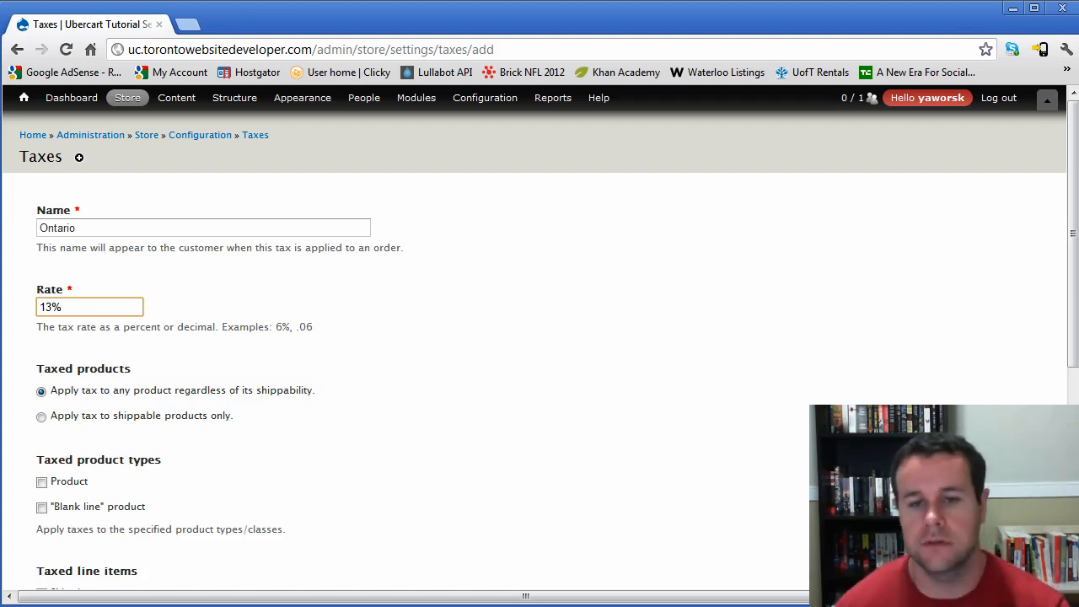
Apply the tax to the Product type and include it when displaying product prices, leaving the tax inclusion text empty.
{"action": "scroll", "coordinate": [131, 321], "scroll_direction": "down", "scroll_amount": 1}
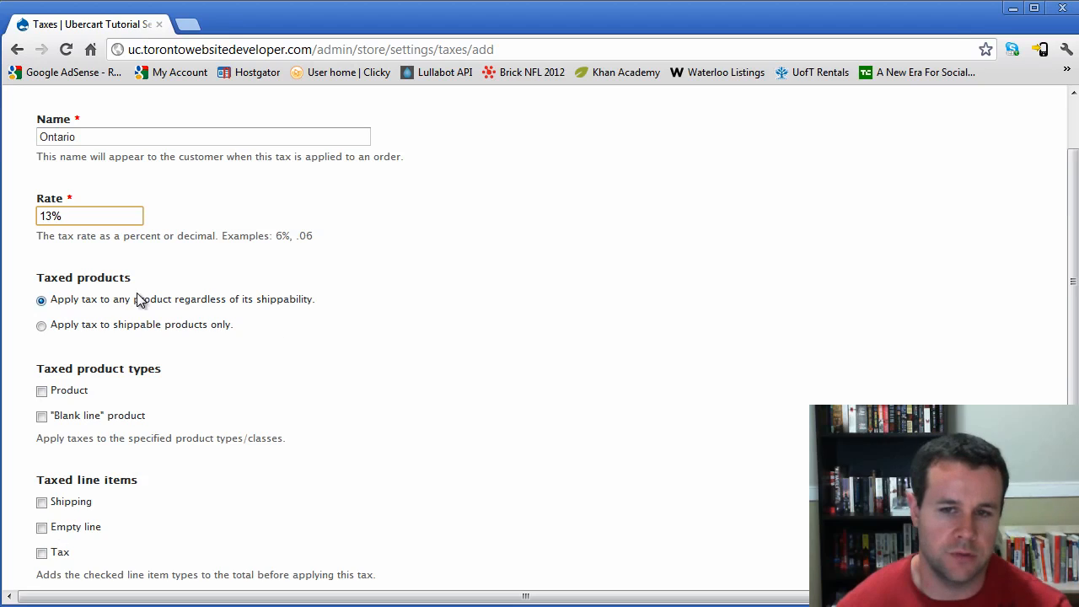
{"action": "scroll", "coordinate": [361, 342], "scroll_direction": "down", "scroll_amount": 1}
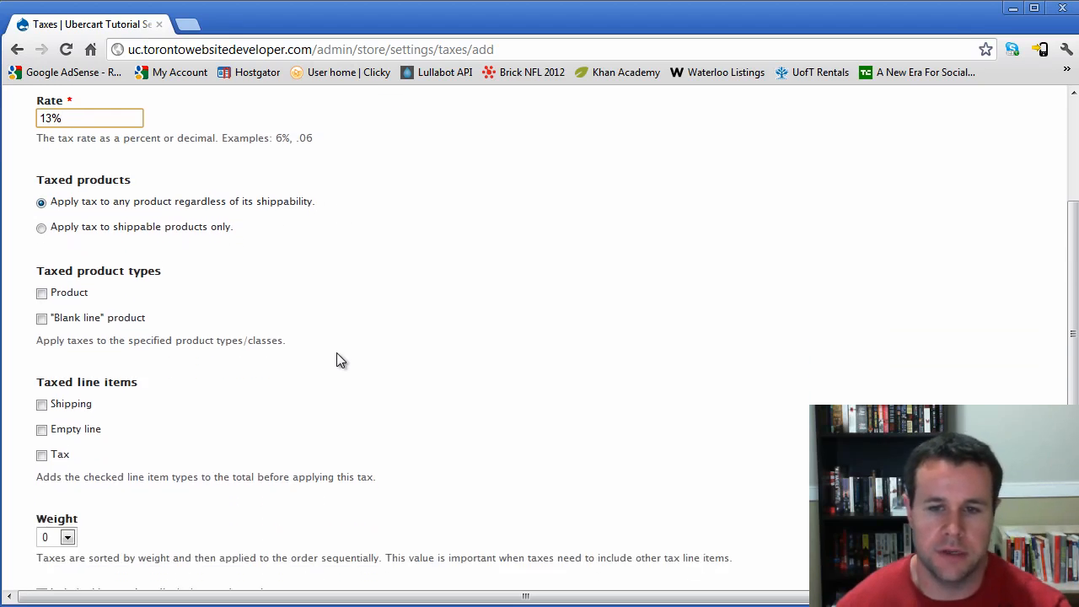
{"action": "left_click", "coordinate": [76, 294]}
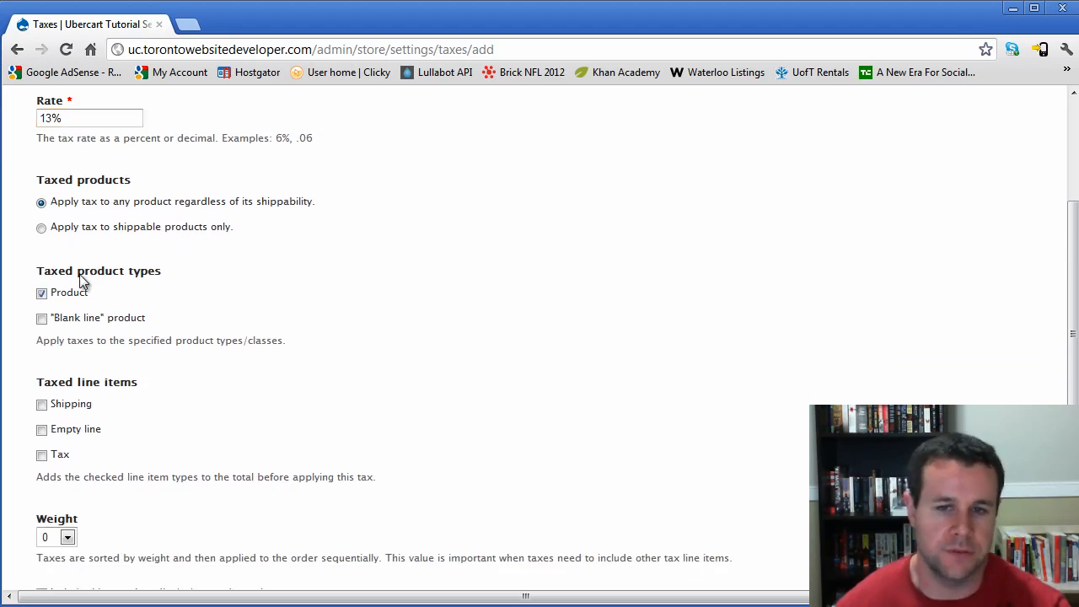
{"action": "scroll", "coordinate": [170, 367], "scroll_direction": "down", "scroll_amount": 1}
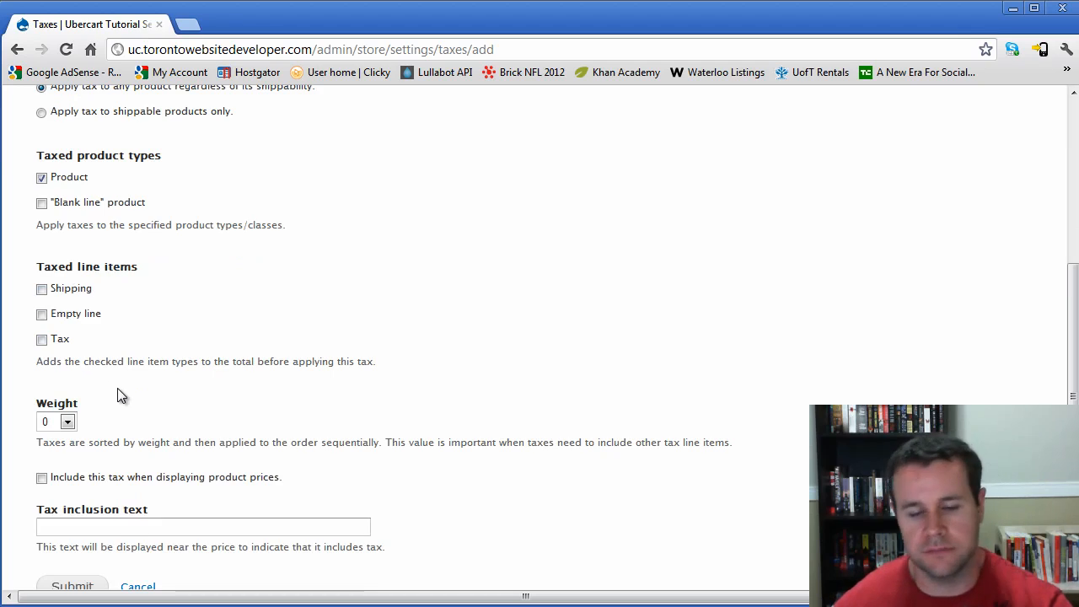
{"action": "scroll", "coordinate": [134, 377], "scroll_direction": "down", "scroll_amount": 2}
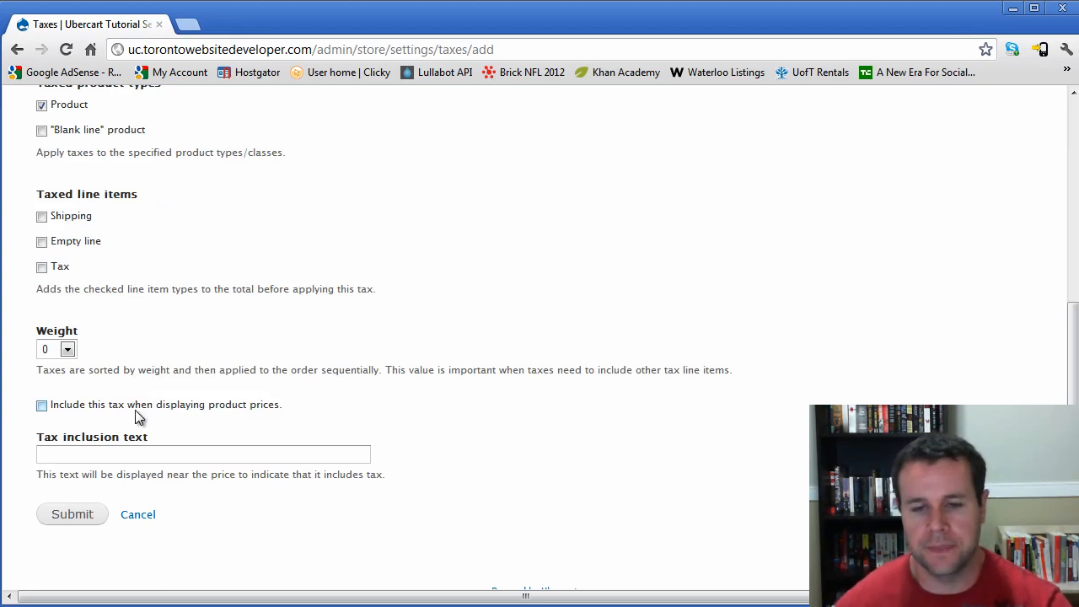
{"action": "left_click", "coordinate": [41, 406]}
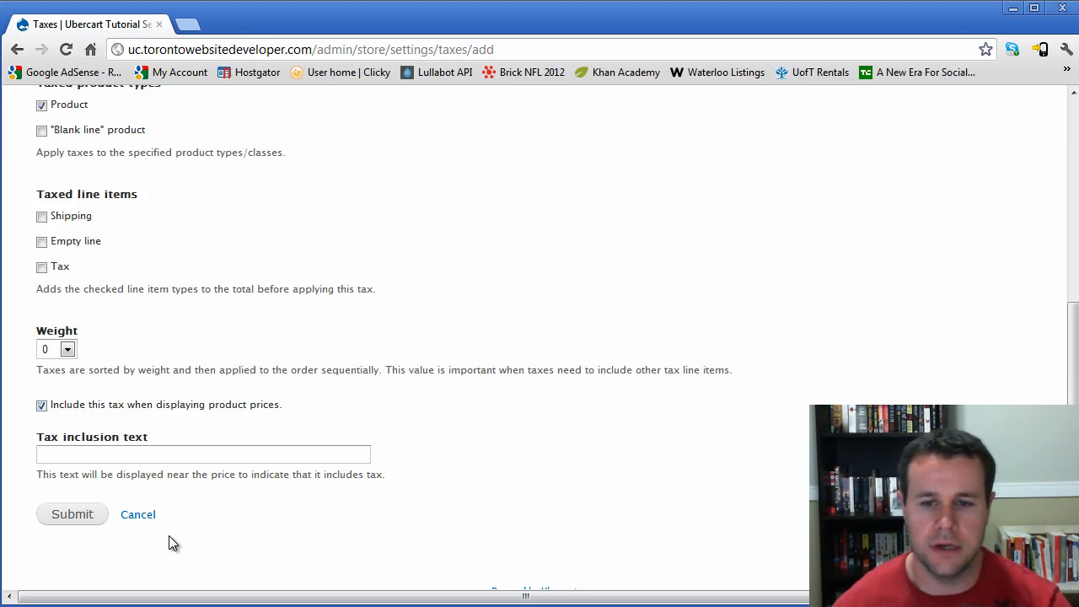
{"action": "left_click", "coordinate": [59, 460]}
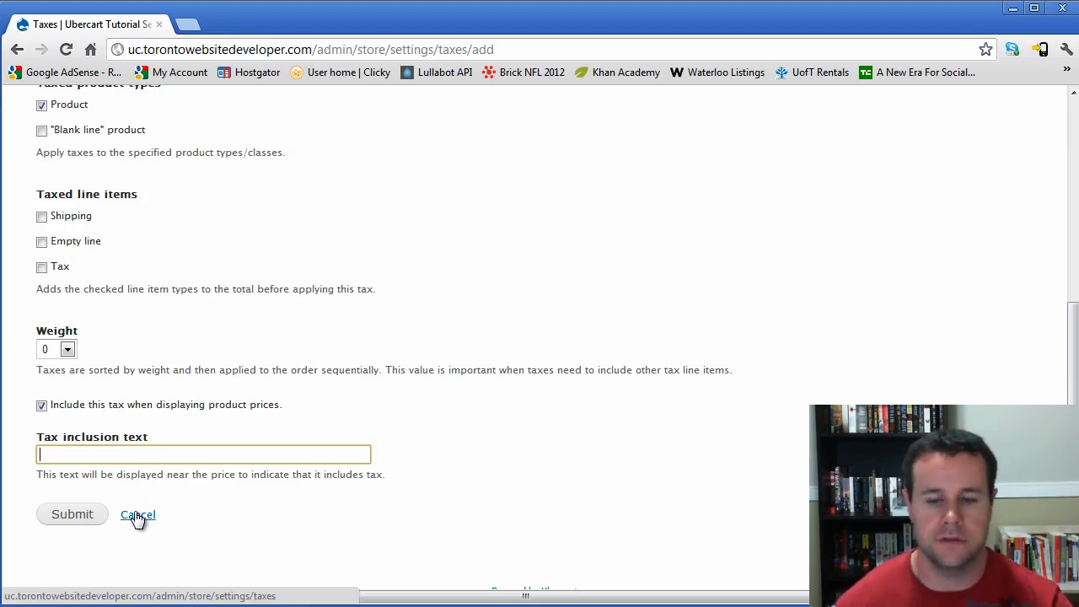
Check the Ontario tax rate's settings once more and submit the rate.
{"action": "scroll", "coordinate": [225, 487], "scroll_direction": "up", "scroll_amount": 4}
{"action": "scroll", "coordinate": [176, 463], "scroll_direction": "down", "scroll_amount": 3}
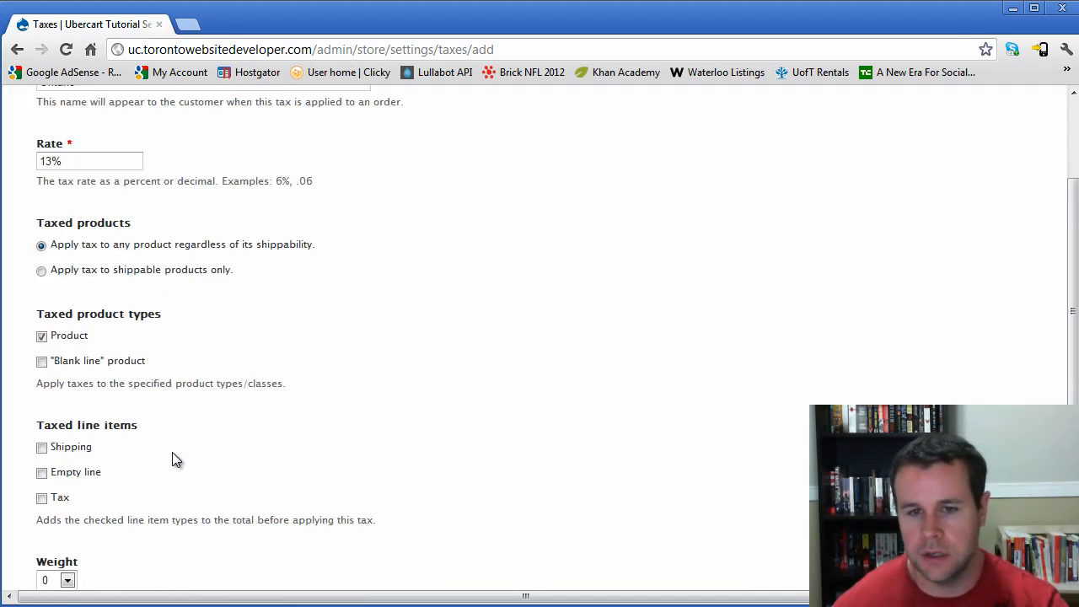
{"action": "scroll", "coordinate": [148, 482], "scroll_direction": "down", "scroll_amount": 2}
{"action": "left_click", "coordinate": [84, 507]}
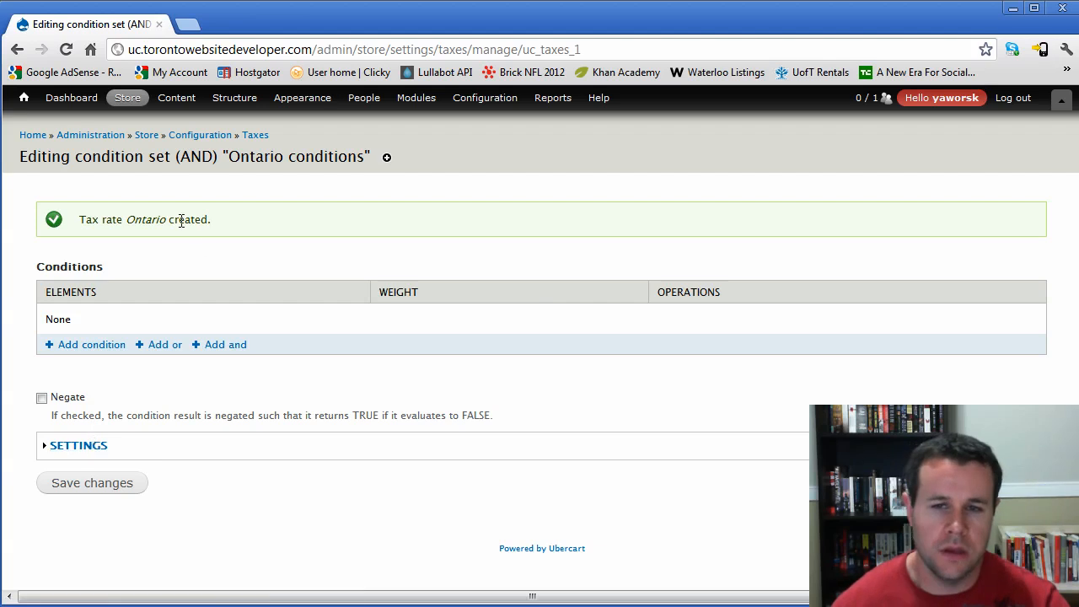
Examine the Ontario tax rate's condition set, including its name, tags and variables settings, and collapse the settings again.
{"action": "left_click_drag", "start_coordinate": [126, 221], "coordinate": [170, 225]}
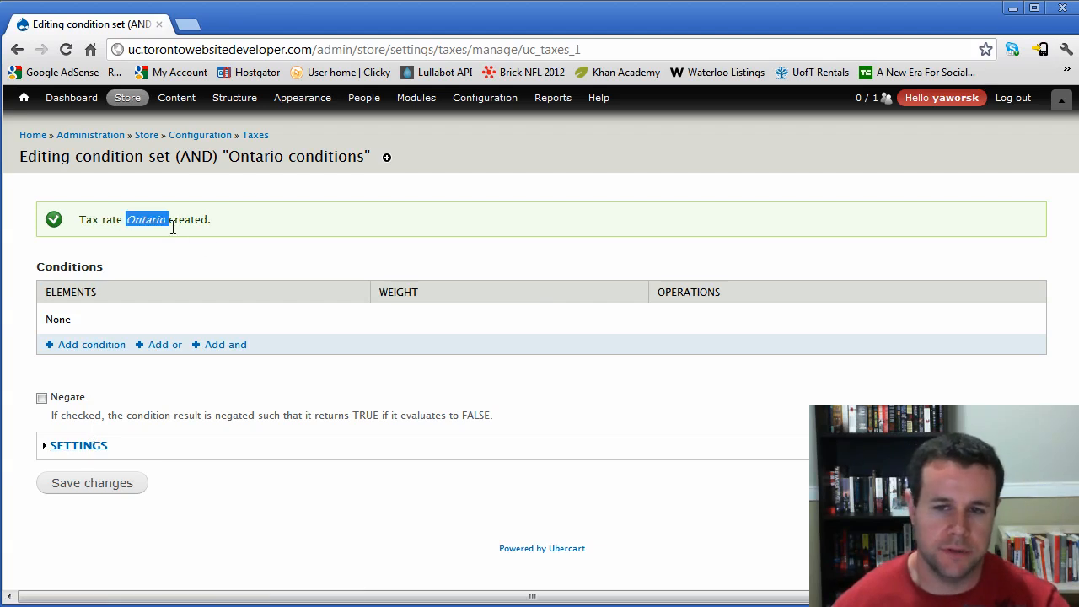
{"action": "left_click", "coordinate": [168, 229]}
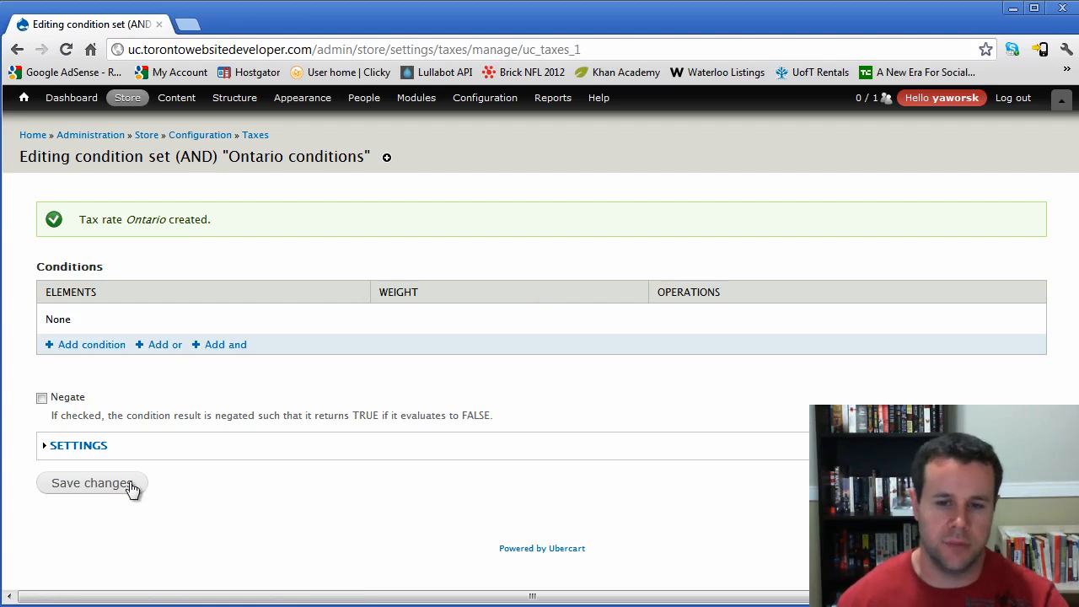
{"action": "left_click", "coordinate": [80, 448]}
{"action": "scroll", "coordinate": [168, 337], "scroll_direction": "up", "scroll_amount": 1}
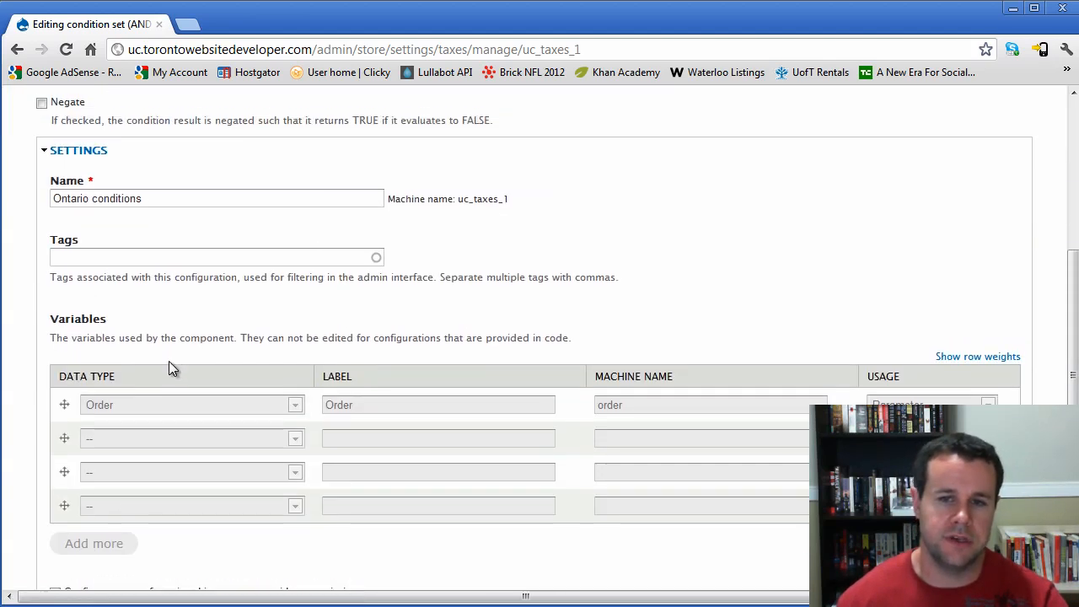
{"action": "scroll", "coordinate": [167, 363], "scroll_direction": "up", "scroll_amount": 1}
{"action": "scroll", "coordinate": [152, 386], "scroll_direction": "down", "scroll_amount": 3}
{"action": "scroll", "coordinate": [155, 392], "scroll_direction": "up", "scroll_amount": 5}
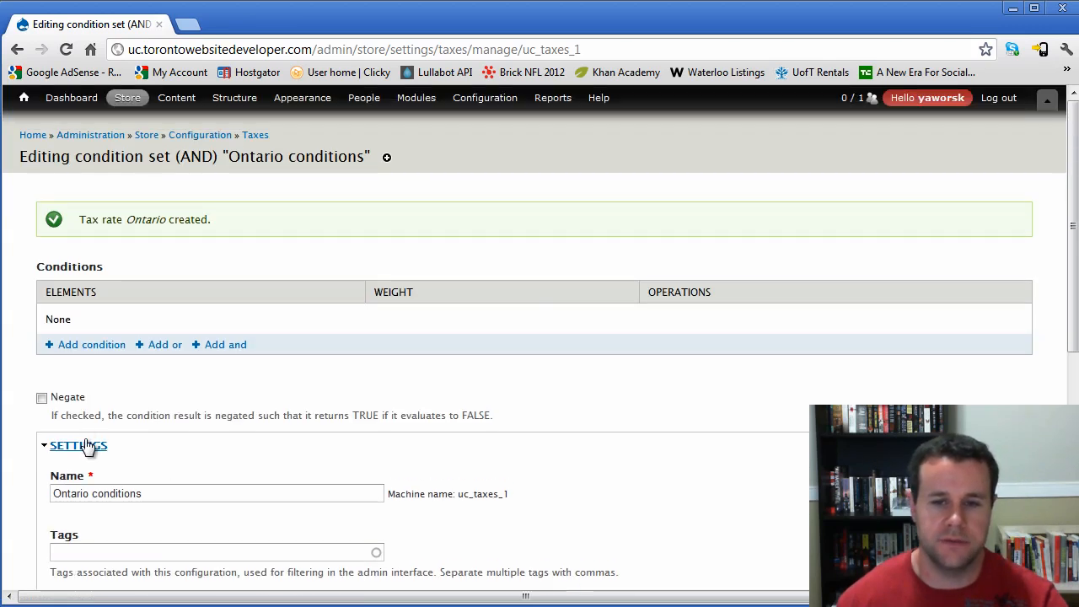
{"action": "left_click", "coordinate": [85, 445]}
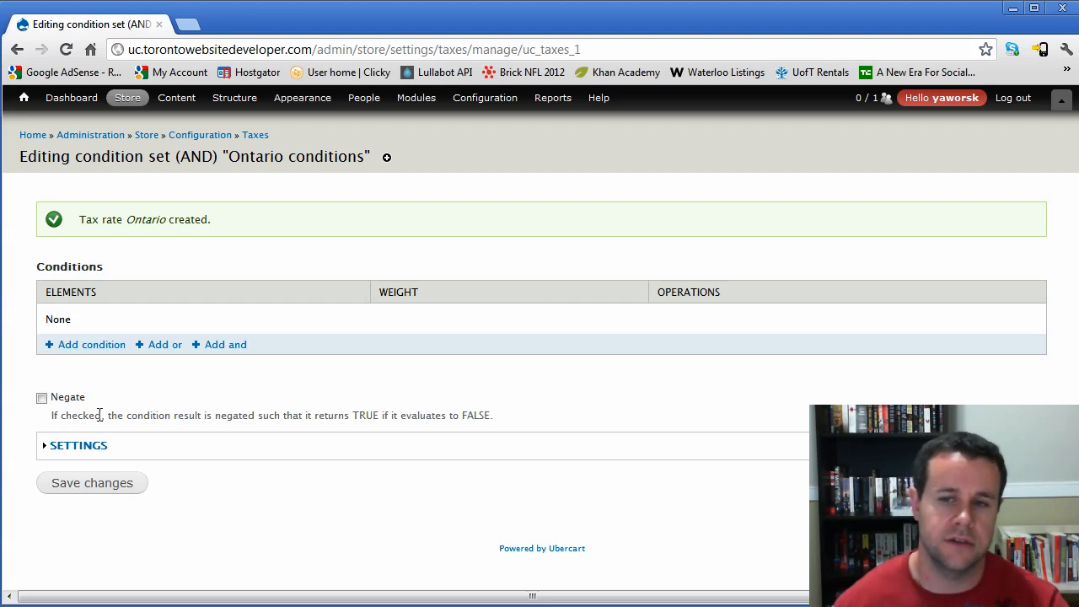
Open the site's workflow Rules and review the active rules, including the event for revoked roles.
{"action": "mouse_move", "coordinate": [485, 91]}
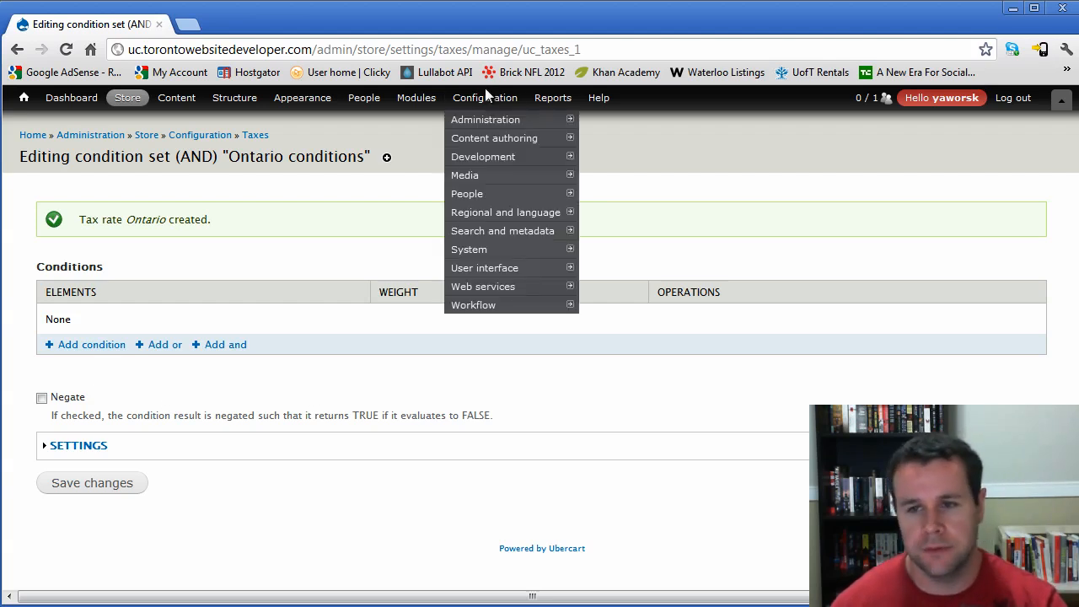
{"action": "mouse_move", "coordinate": [503, 309]}
{"action": "left_click", "coordinate": [609, 309]}
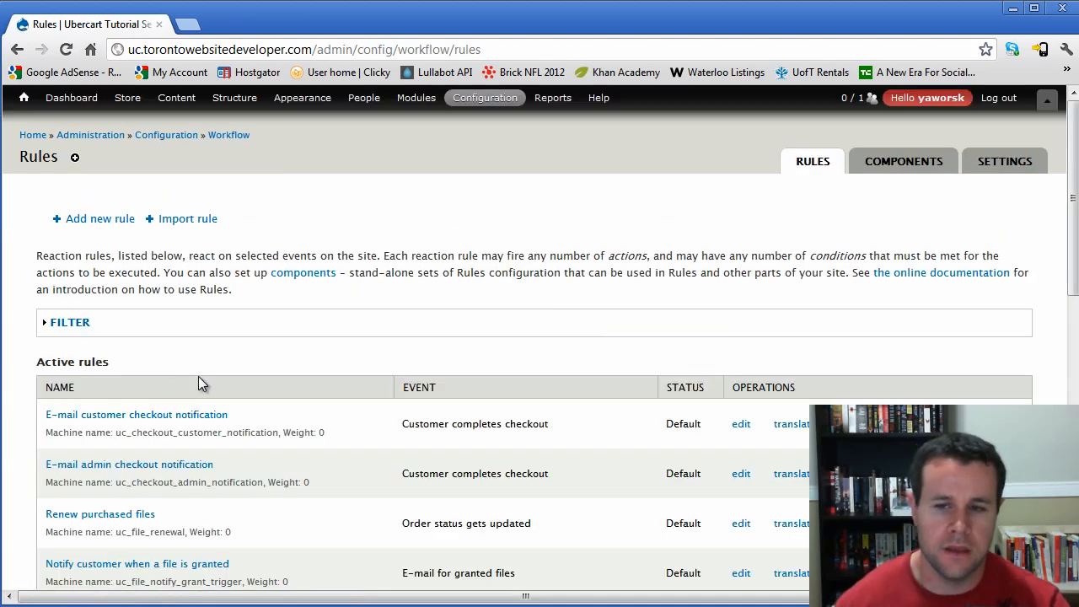
{"action": "scroll", "coordinate": [324, 403], "scroll_direction": "down", "scroll_amount": 5}
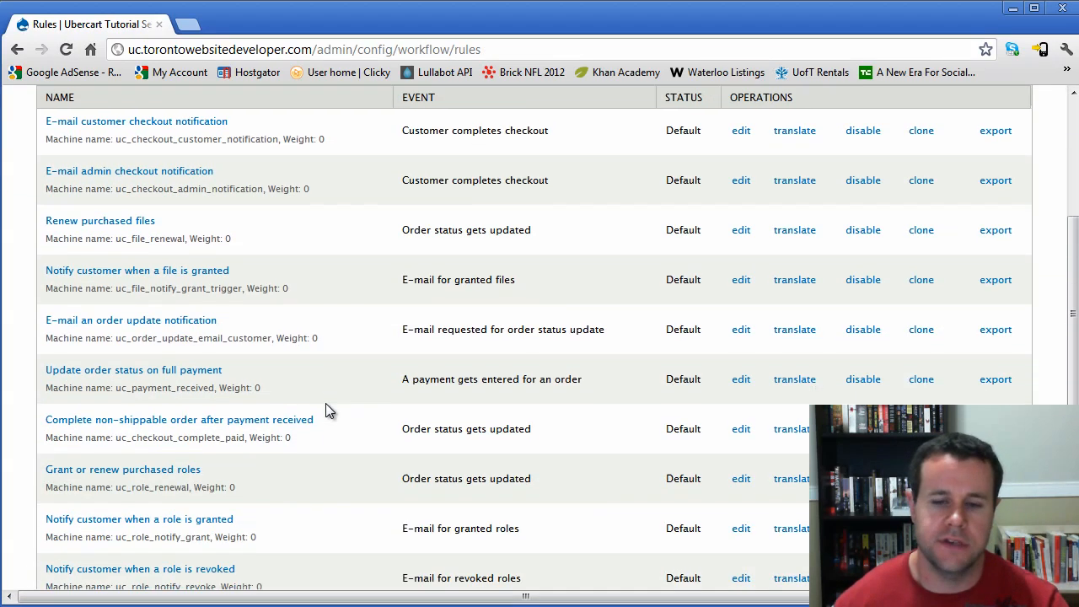
{"action": "scroll", "coordinate": [326, 403], "scroll_direction": "down", "scroll_amount": 4}
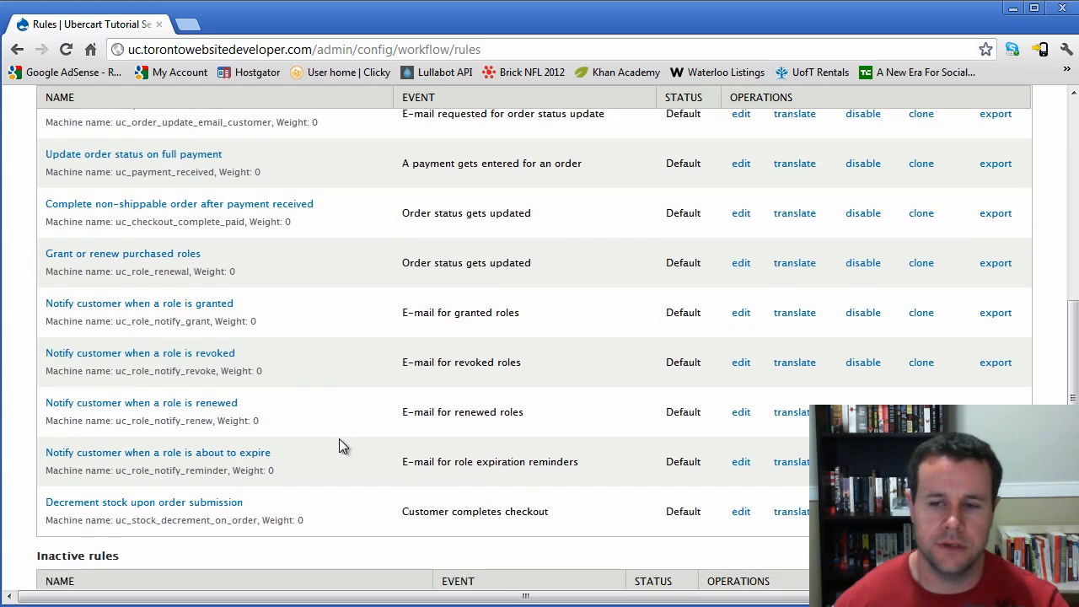
{"action": "scroll", "coordinate": [339, 438], "scroll_direction": "up", "scroll_amount": 3}
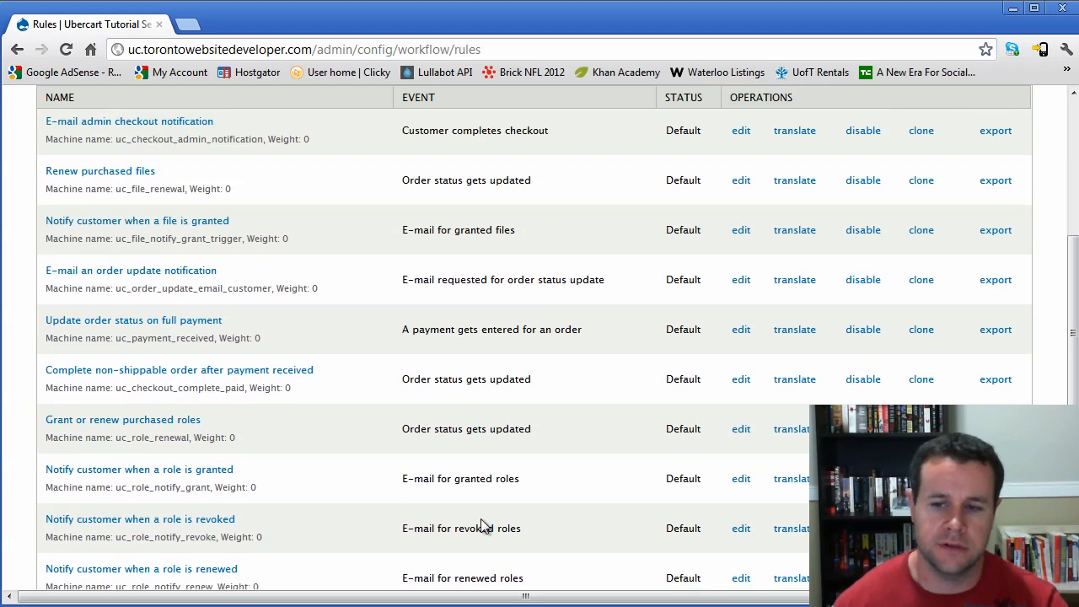
{"action": "scroll", "coordinate": [530, 530], "scroll_direction": "down", "scroll_amount": 1}
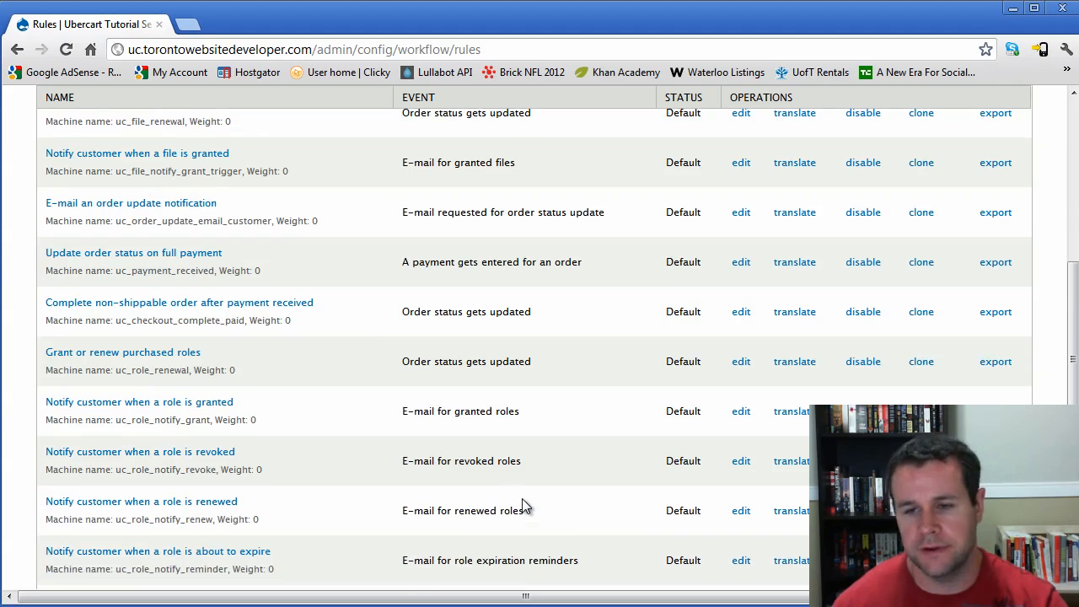
{"action": "left_click_drag", "start_coordinate": [523, 461], "coordinate": [405, 468]}
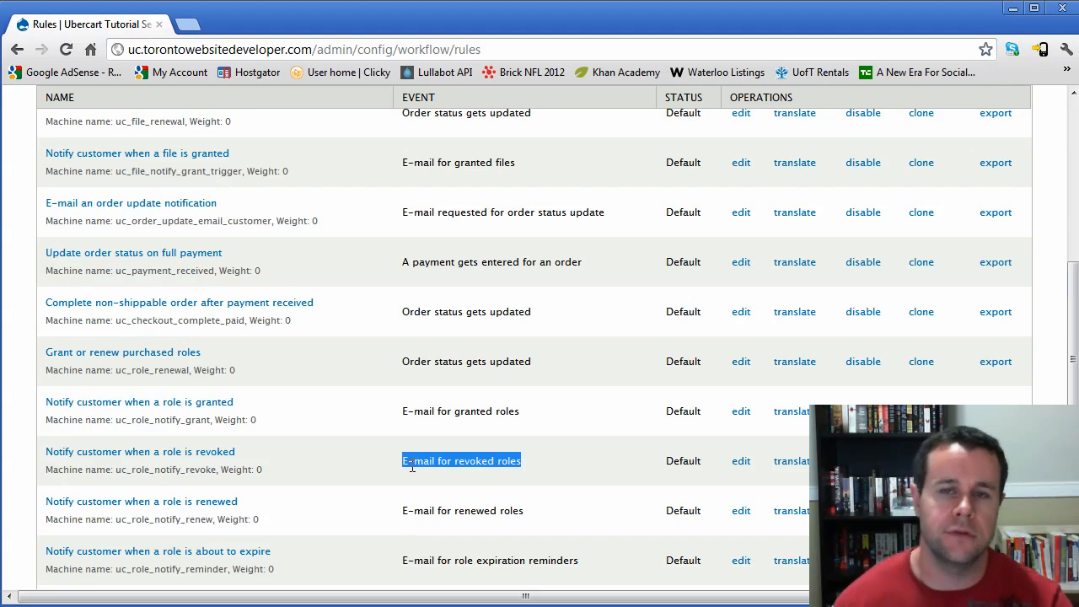
{"action": "left_click", "coordinate": [545, 466]}
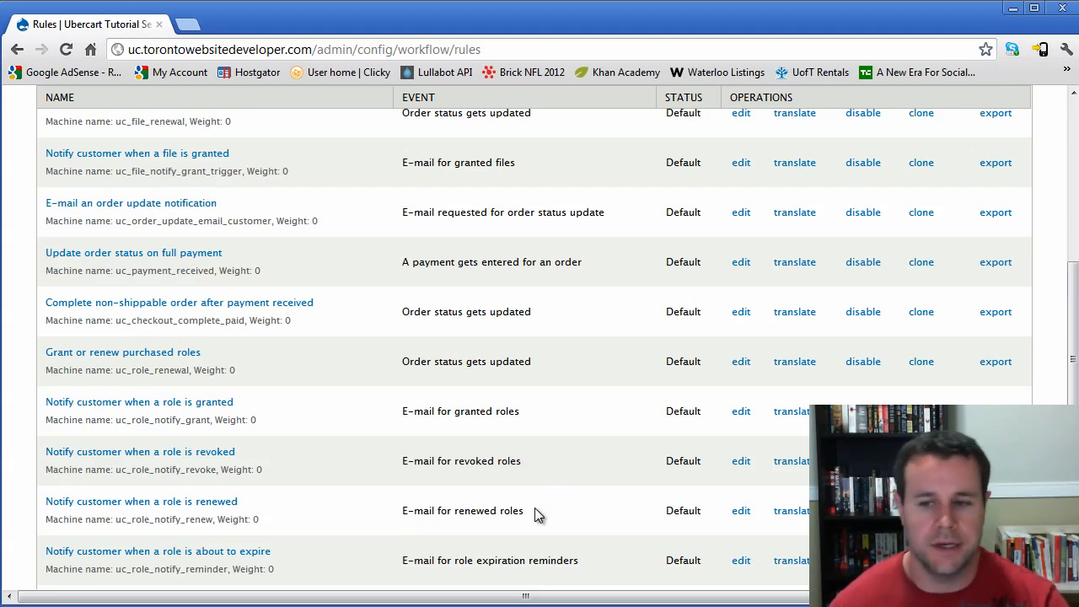
Review the full list of active rules again, including the event for granted files, and return to its beginning.
{"action": "scroll", "coordinate": [527, 520], "scroll_direction": "up", "scroll_amount": 5}
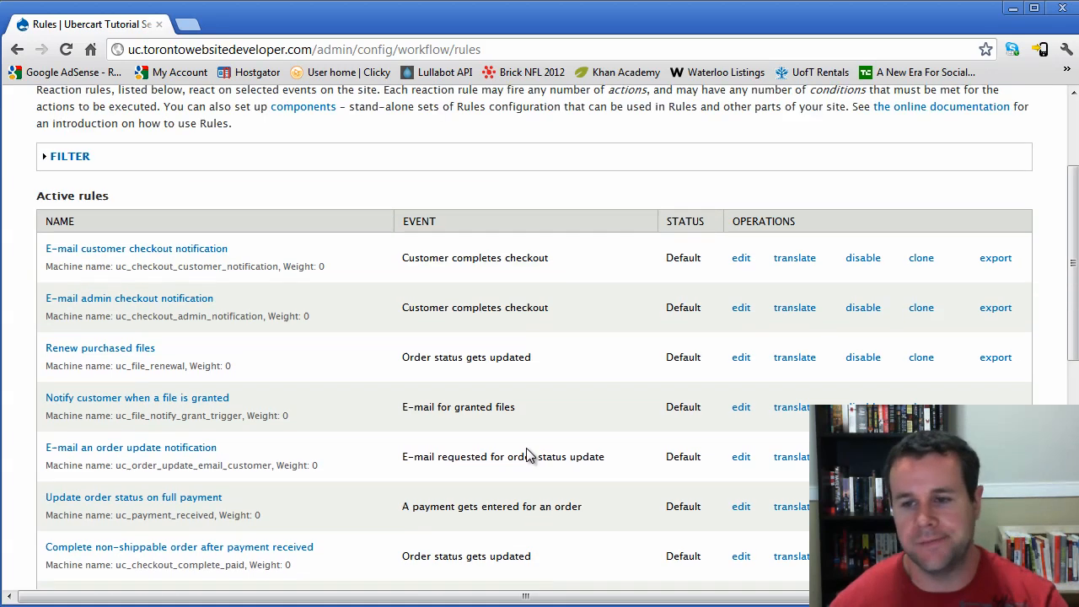
{"action": "left_click_drag", "start_coordinate": [543, 402], "coordinate": [445, 418]}
{"action": "left_click", "coordinate": [445, 417]}
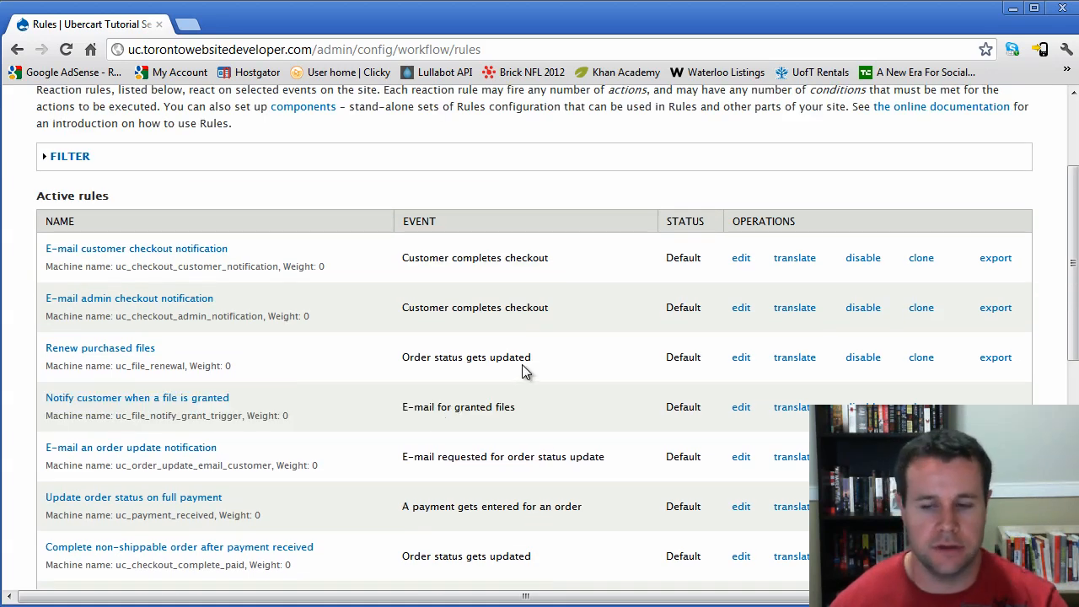
{"action": "scroll", "coordinate": [506, 433], "scroll_direction": "down", "scroll_amount": 5}
{"action": "scroll", "coordinate": [511, 443], "scroll_direction": "down", "scroll_amount": 3}
{"action": "scroll", "coordinate": [510, 447], "scroll_direction": "up", "scroll_amount": 8}
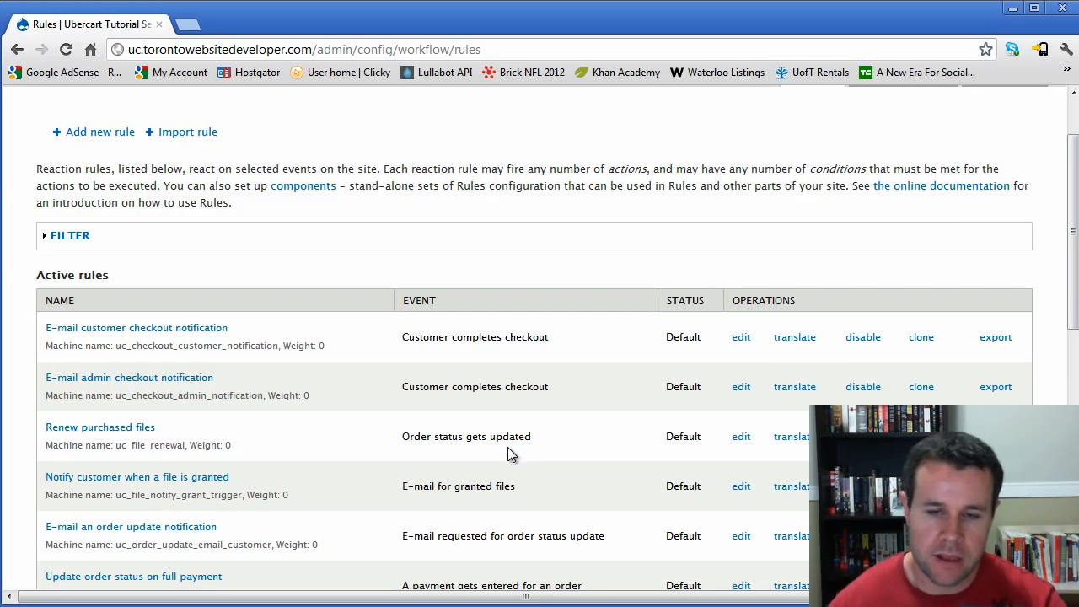
{"action": "scroll", "coordinate": [509, 448], "scroll_direction": "up", "scroll_amount": 2}
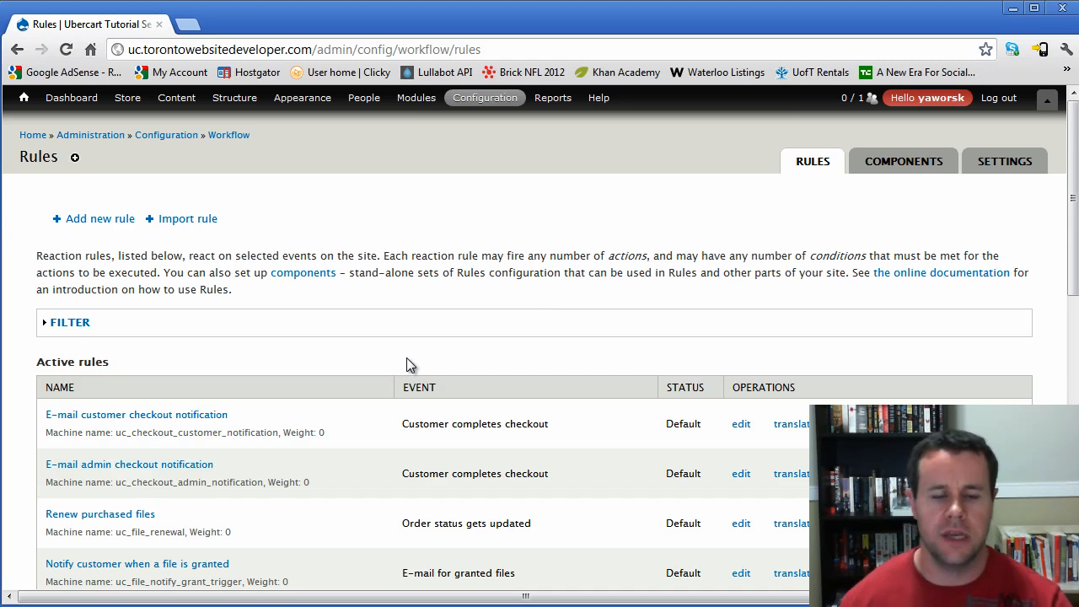
{"action": "mouse_move", "coordinate": [137, 103]}
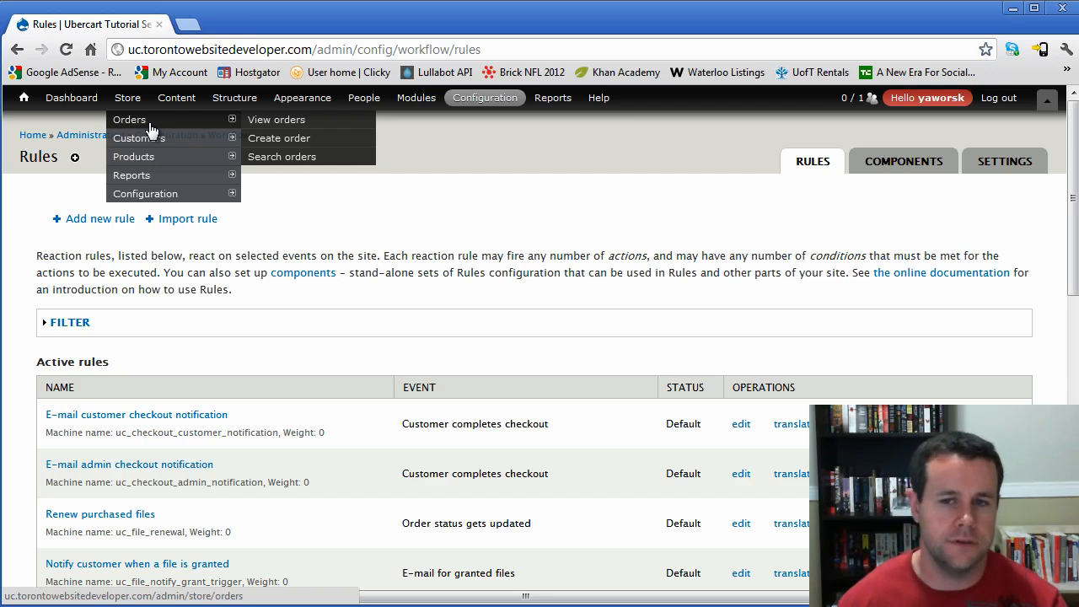
{"action": "mouse_move", "coordinate": [224, 193]}
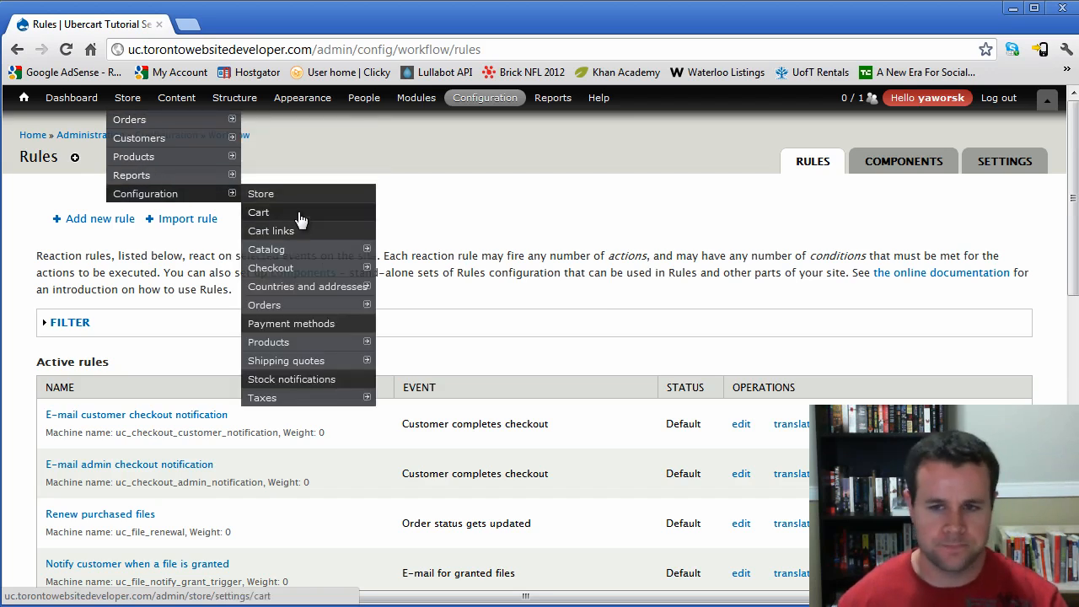